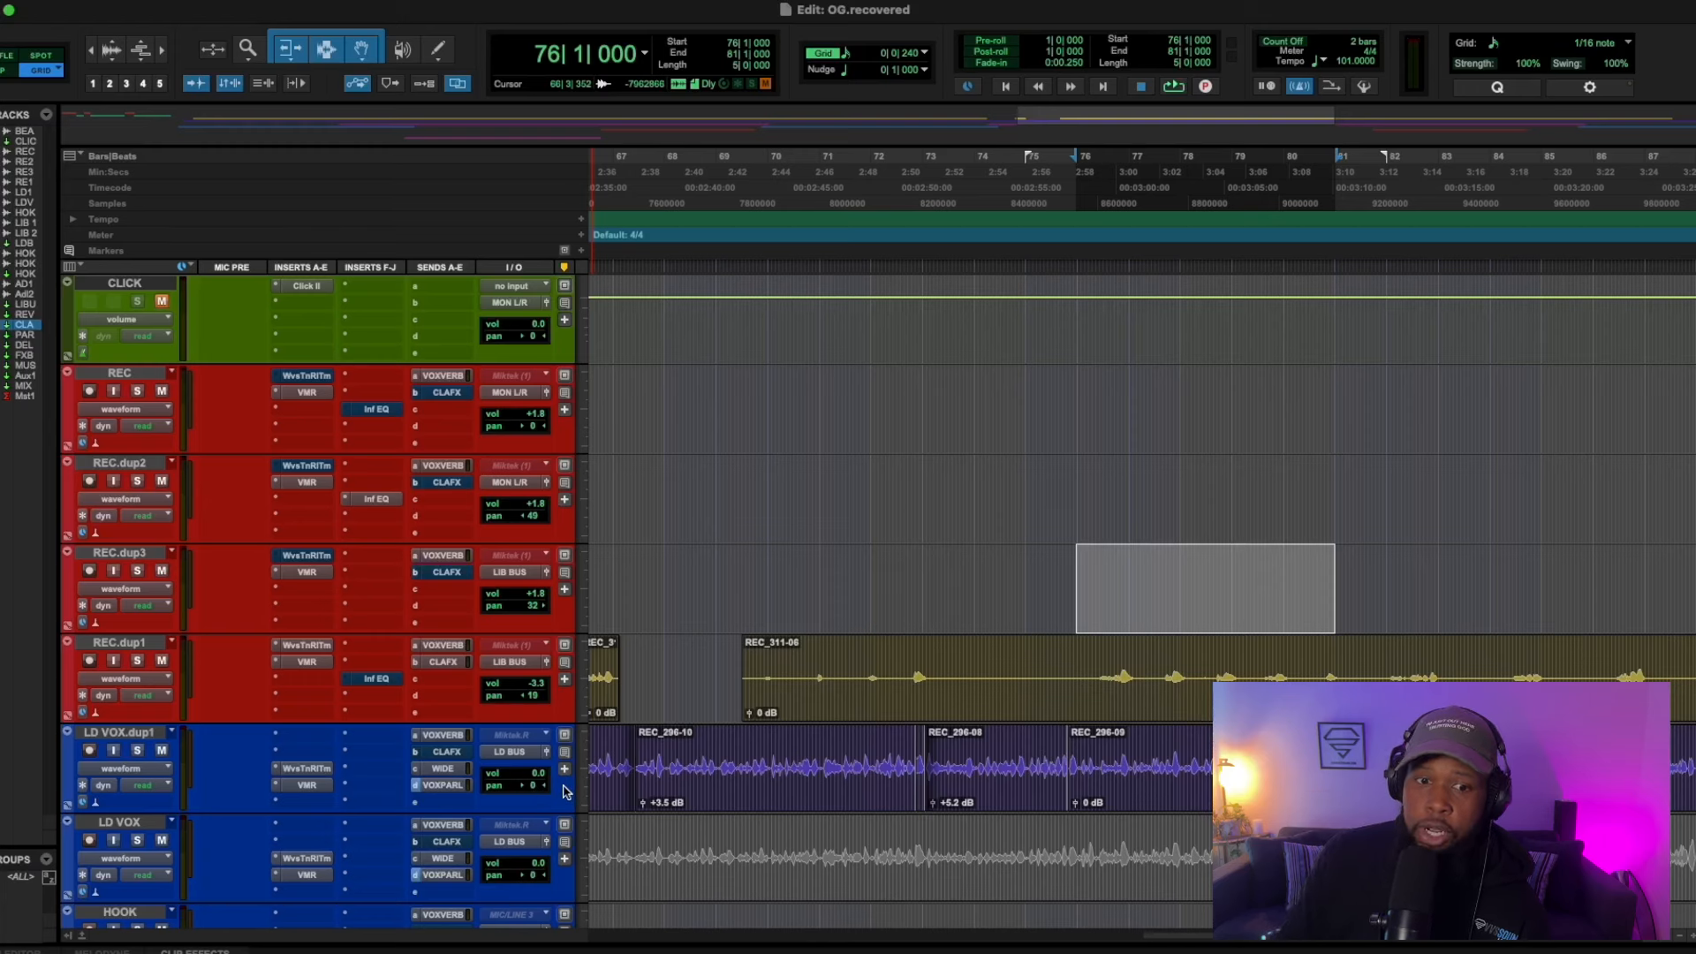
Set the pan of the REC.dup1 track to 30 left and place the edit cursor near bar 76
left_click(533, 699)
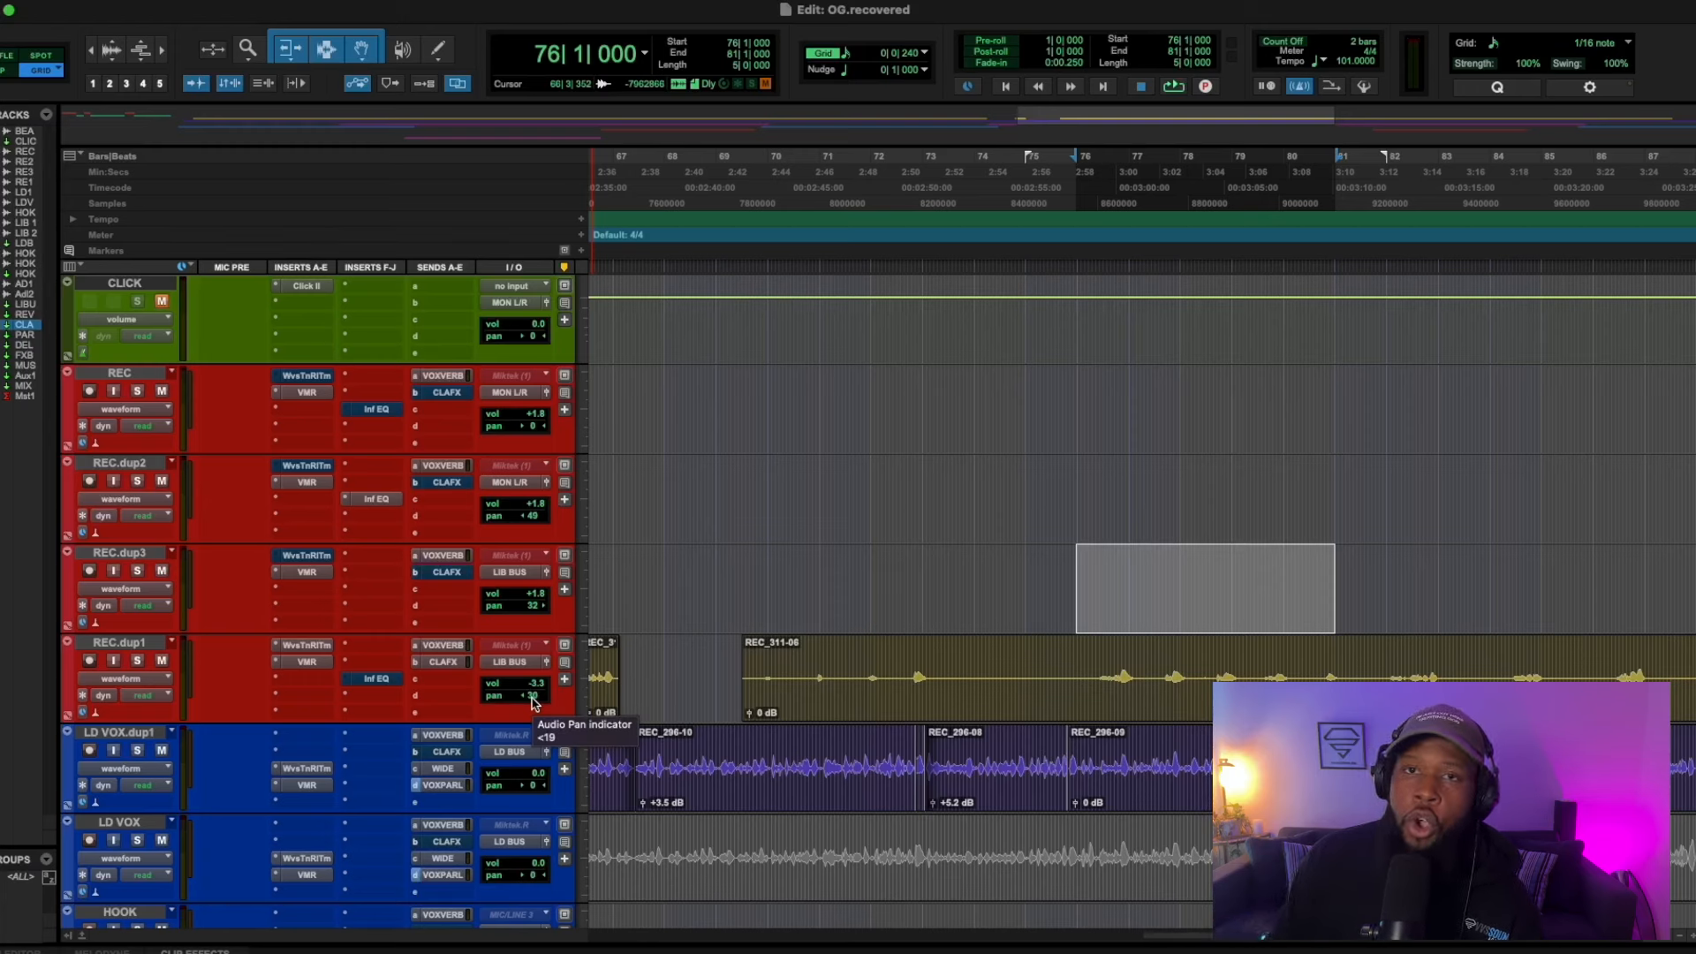
left_click(1079, 665)
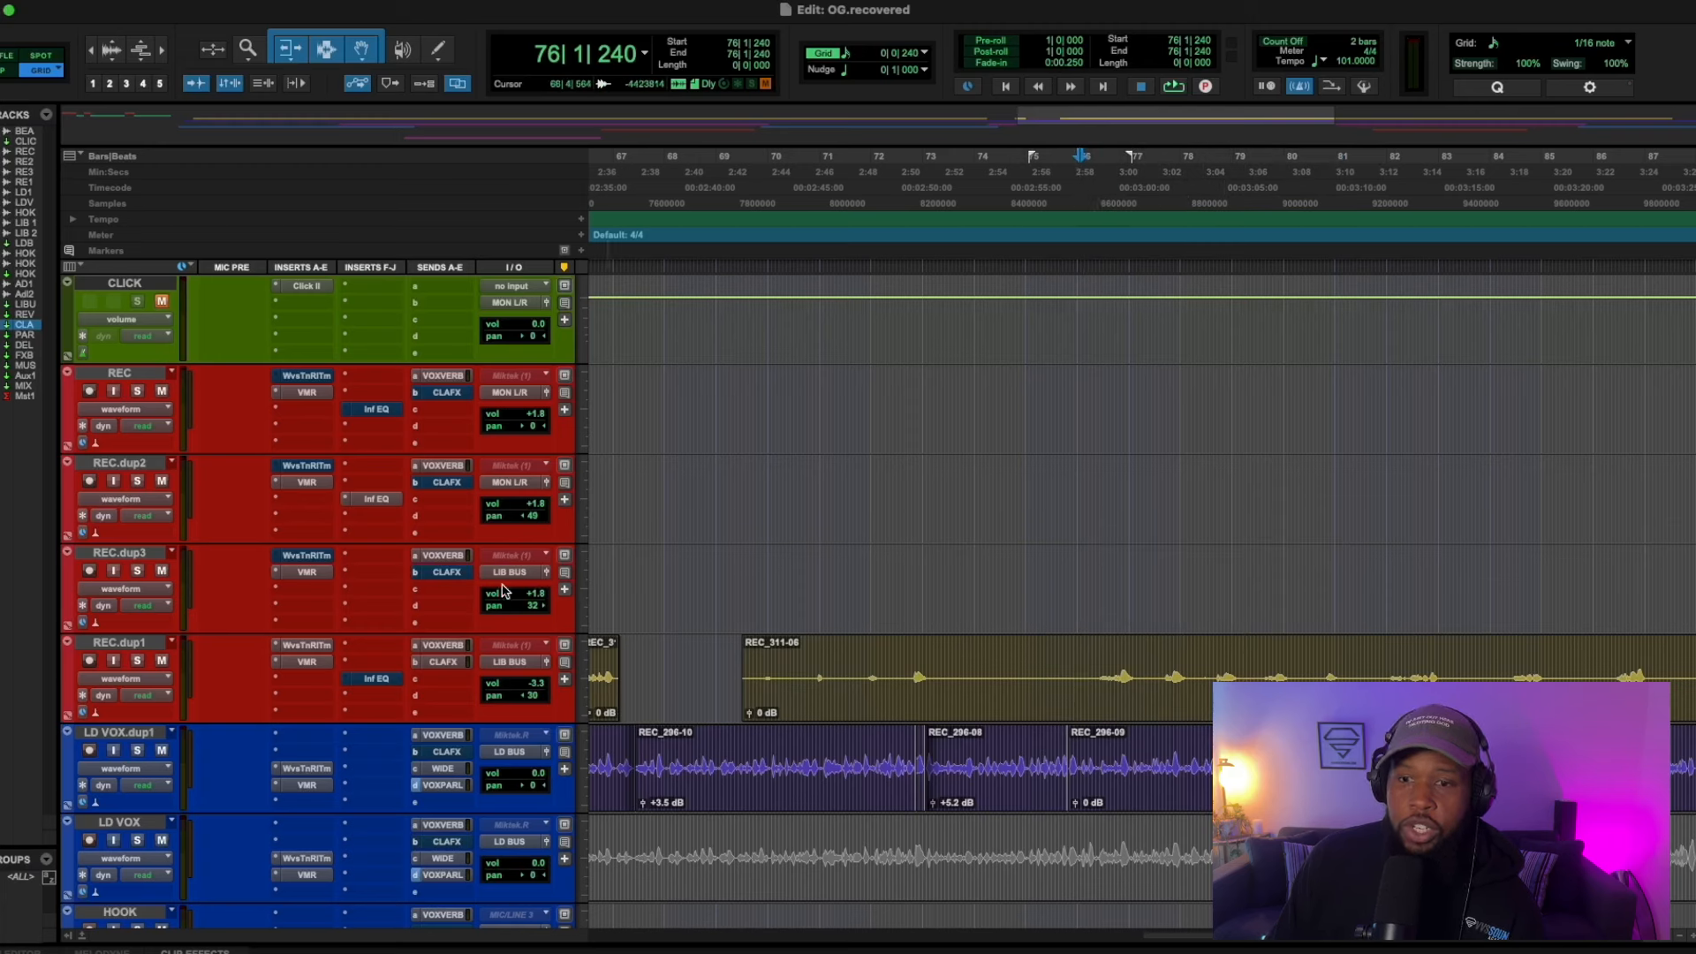
Separate the short ad-lib phrase starting at 77|3|480 on REC.dup1 and move it up to the REC.dup3 track
left_click_drag(1161, 667, 1193, 668)
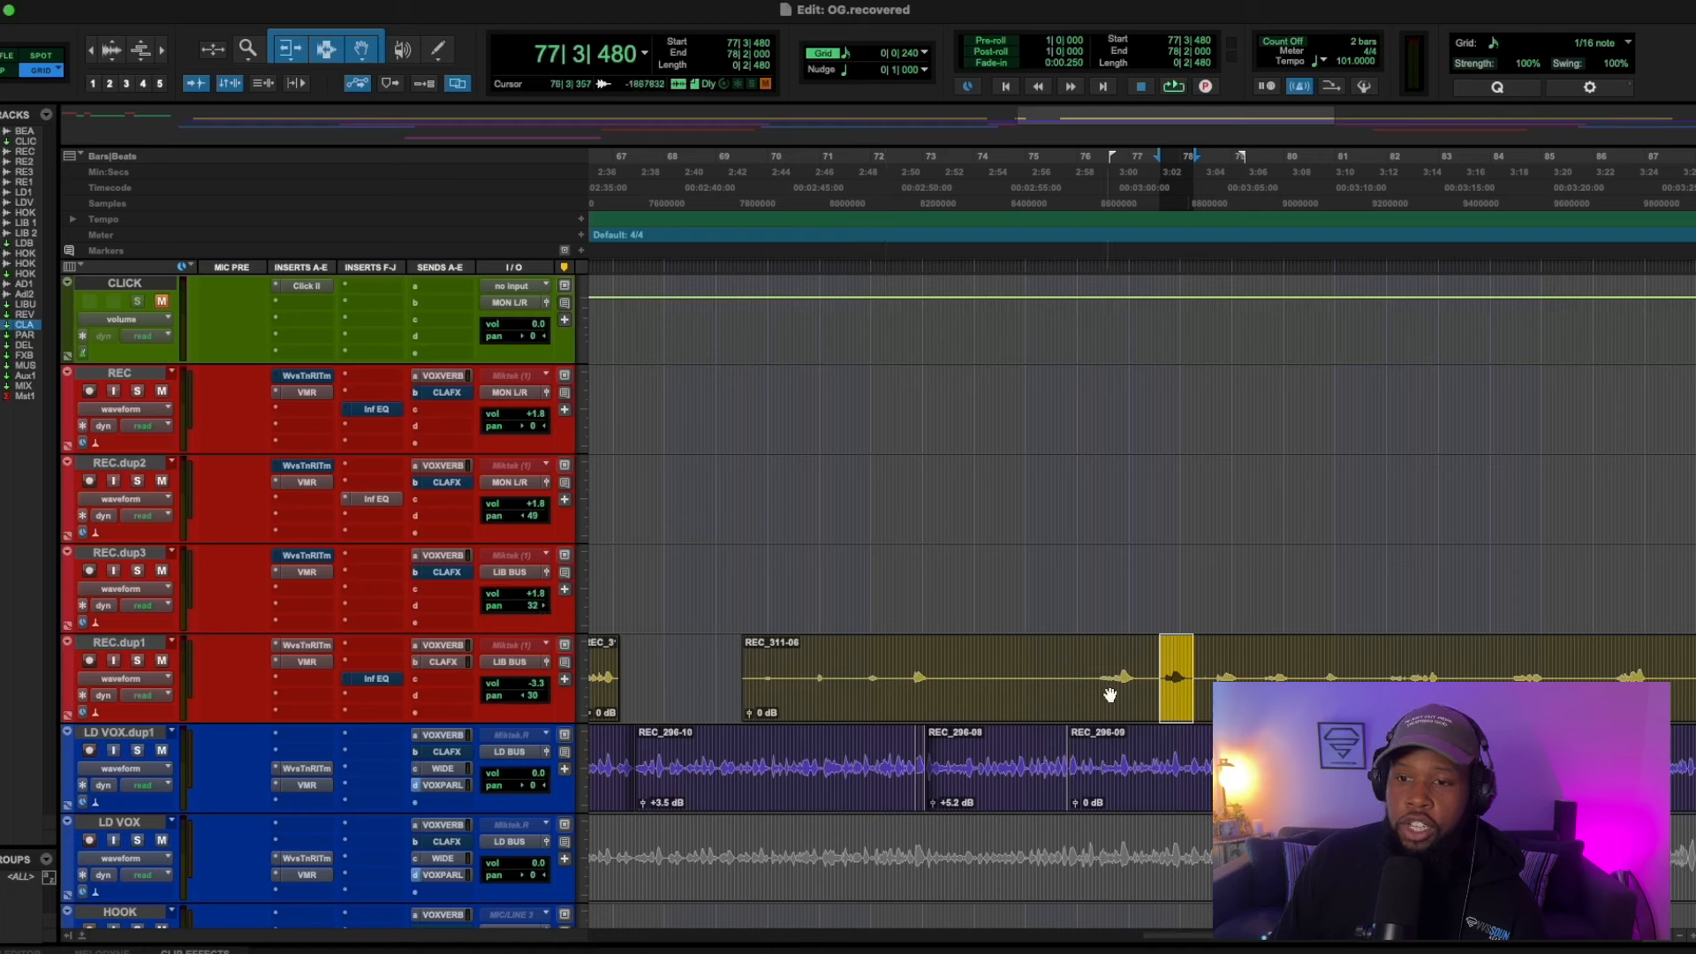
key("super+e")
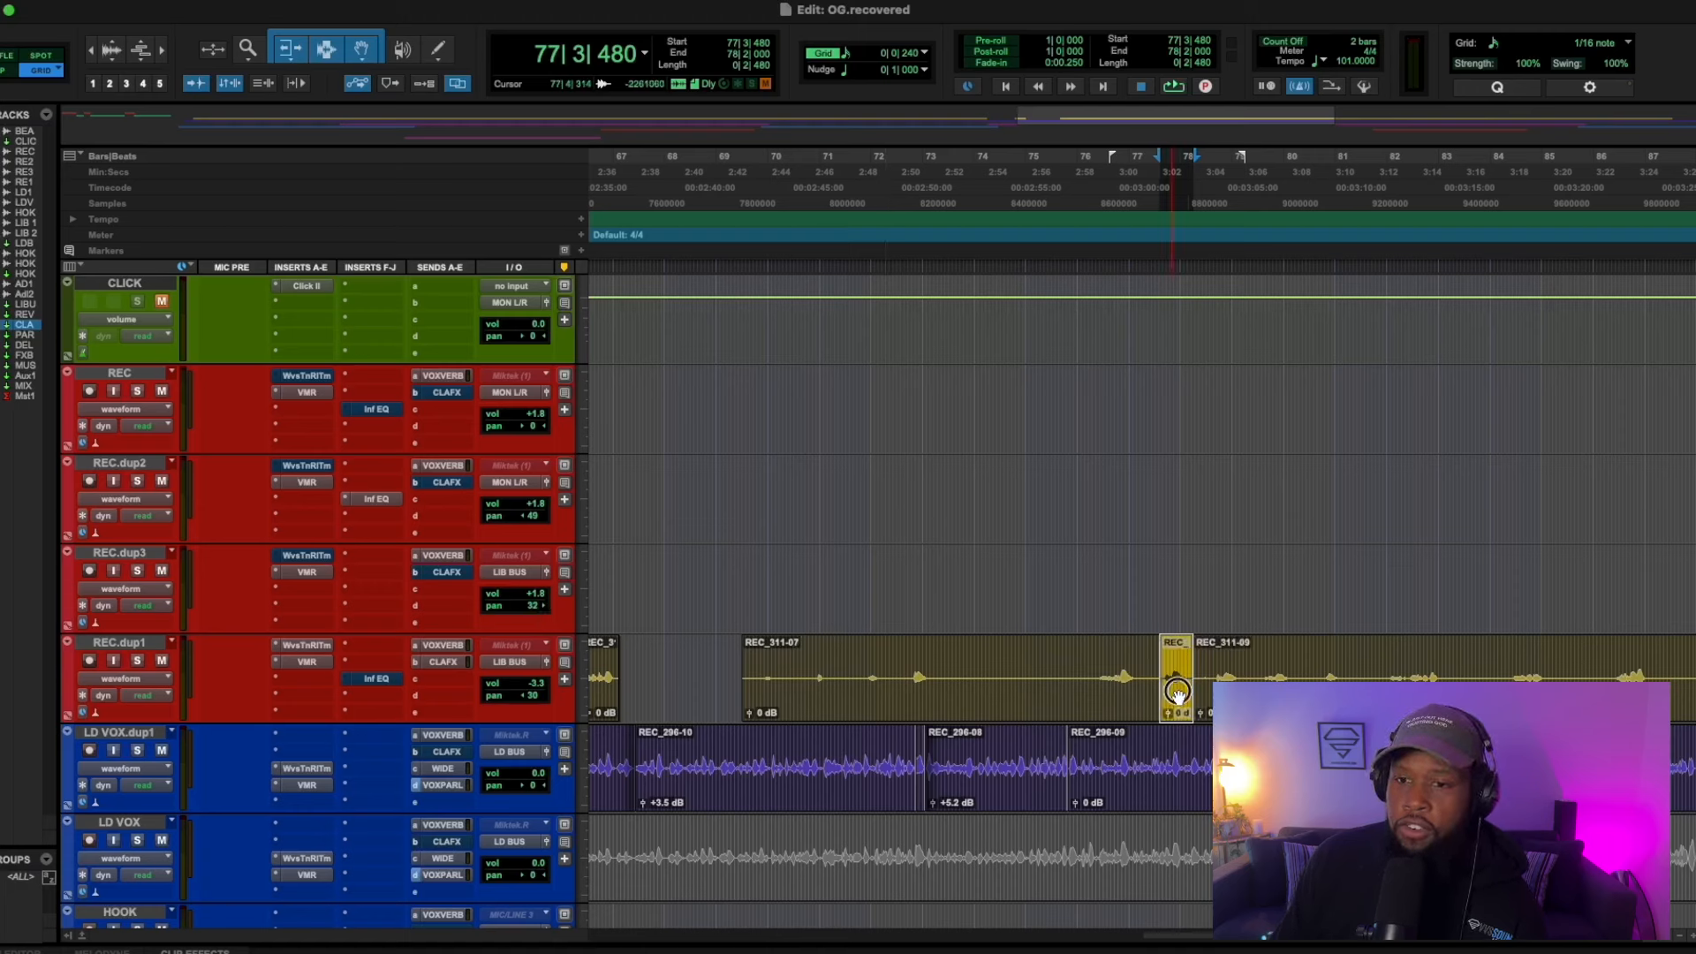
left_click_drag(1176, 693, 1177, 590)
Audition the moved phrase from 76|2|720 and set the REC.dup3 track's volume to -3.3 dB
left_click(1099, 579)
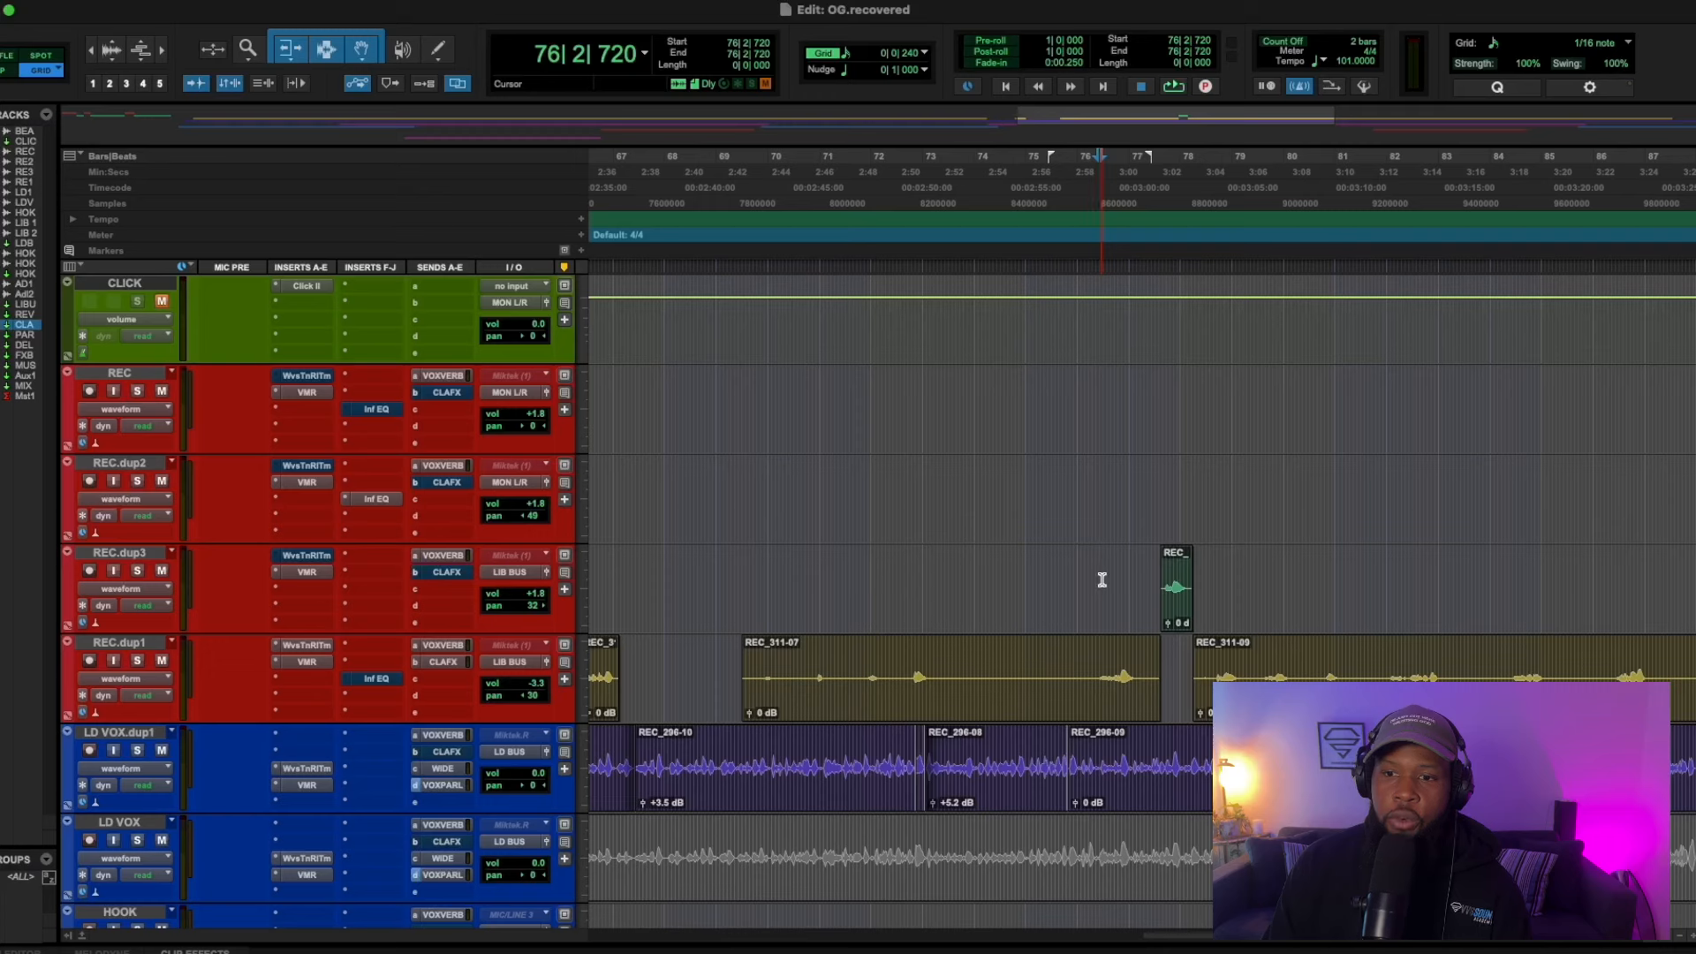
key("space")
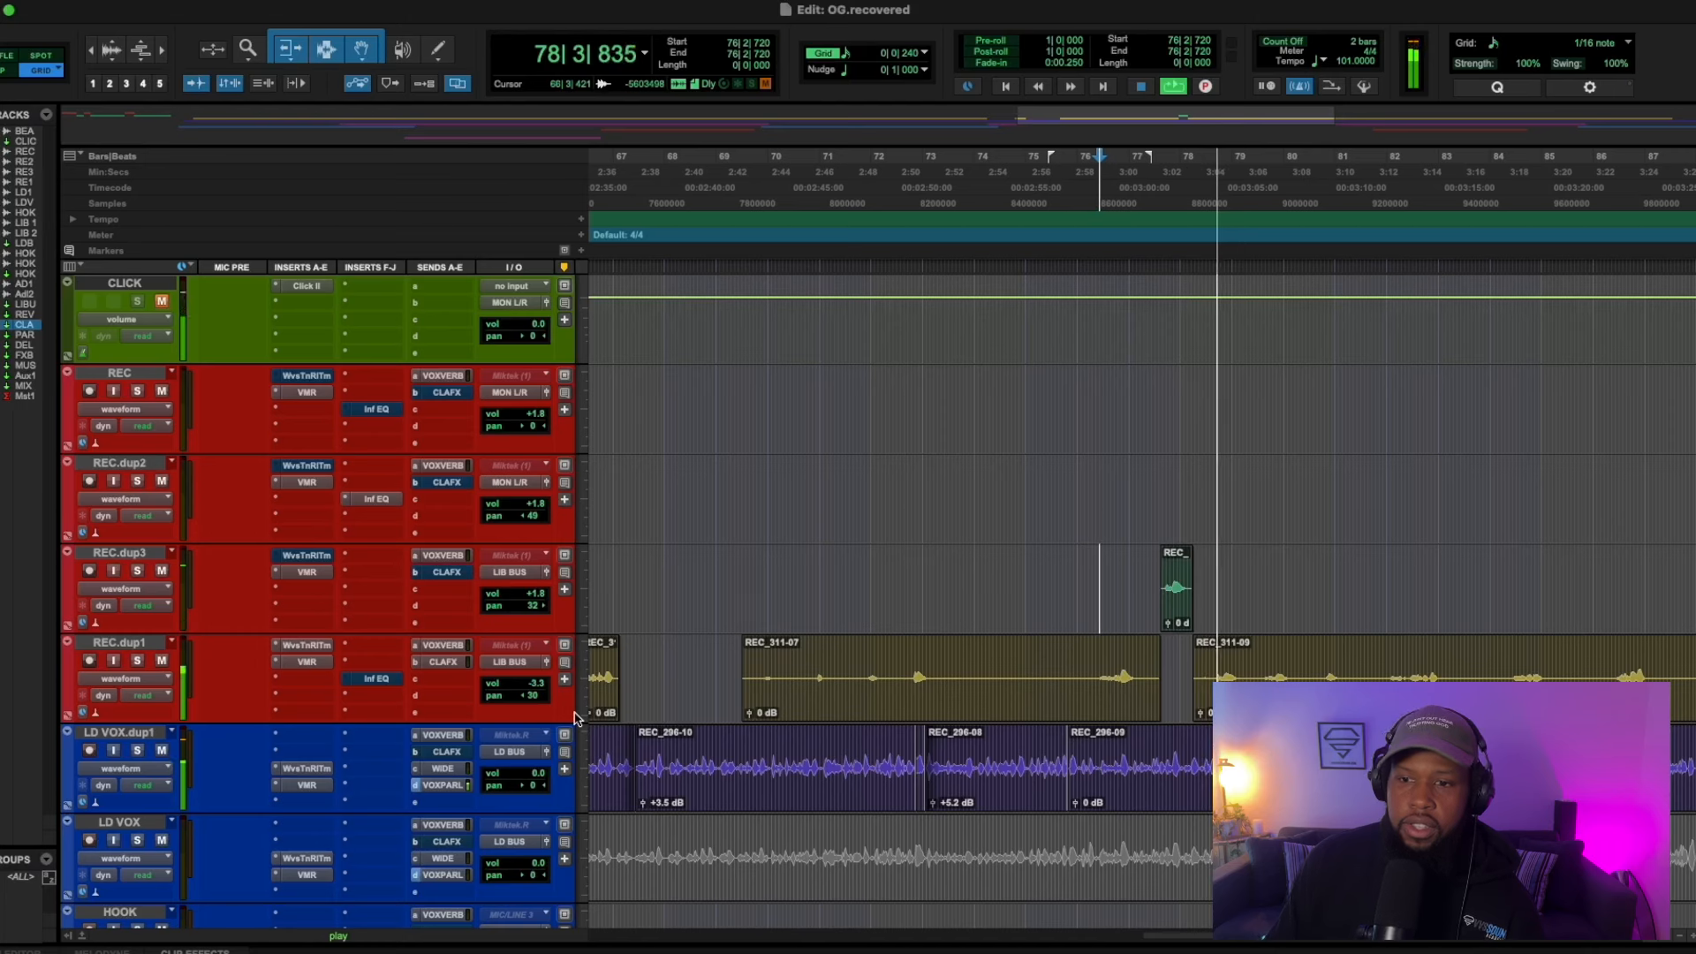
key("space")
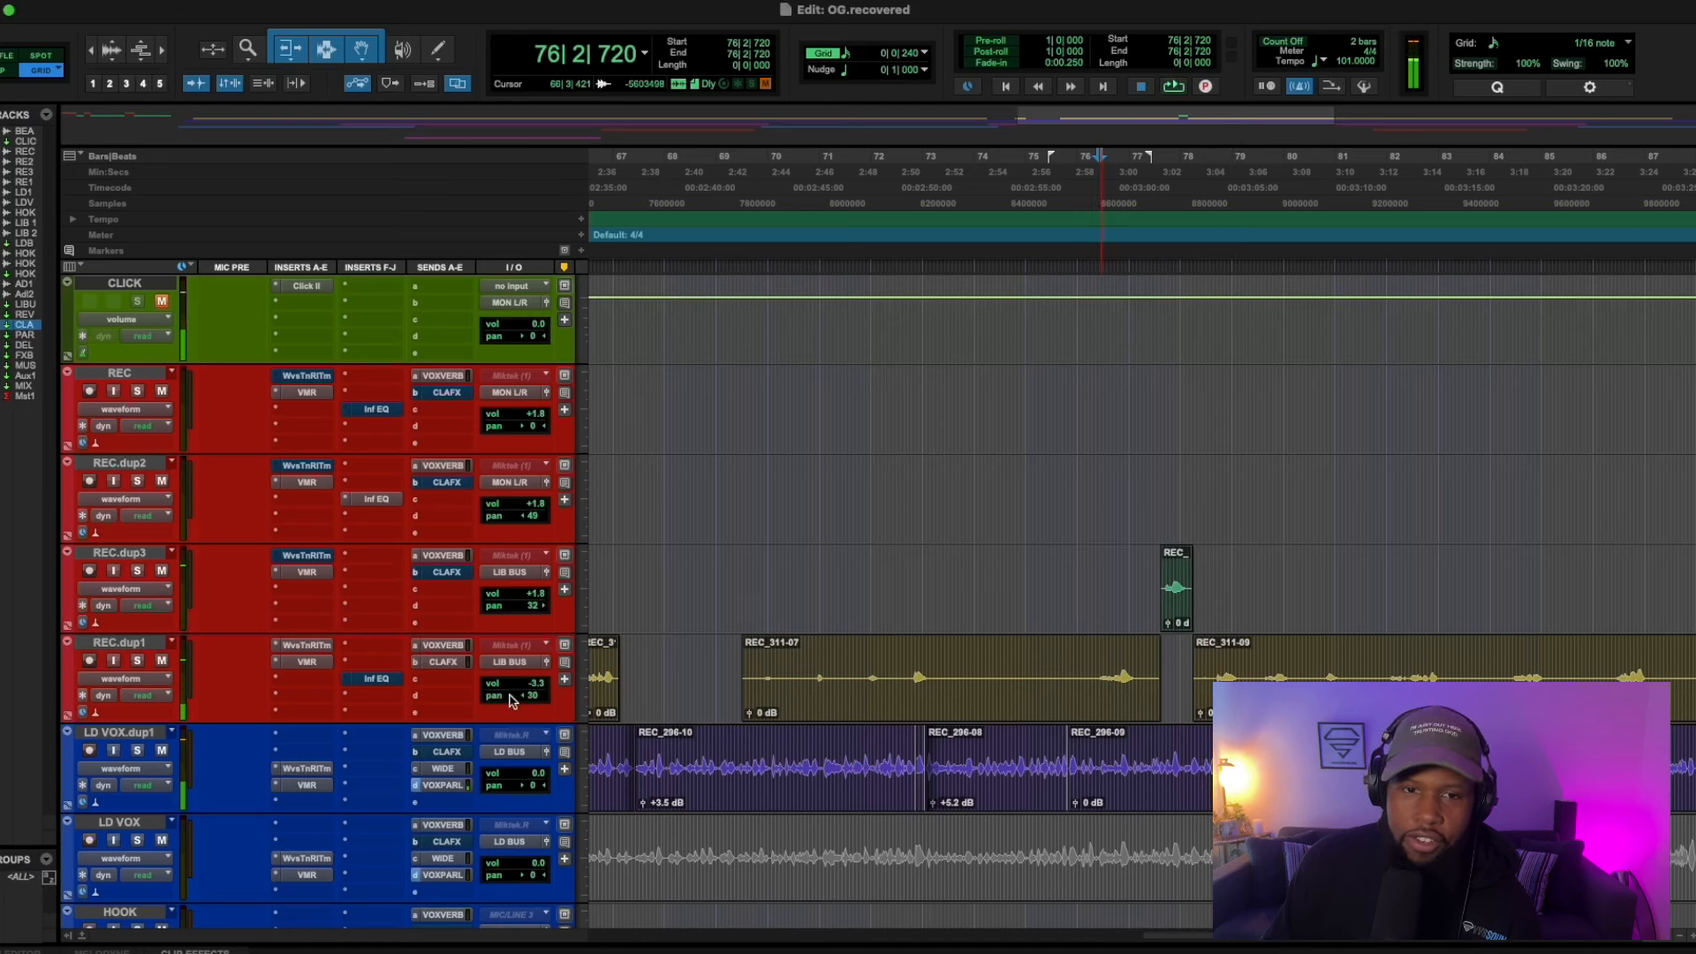
left_click(541, 599)
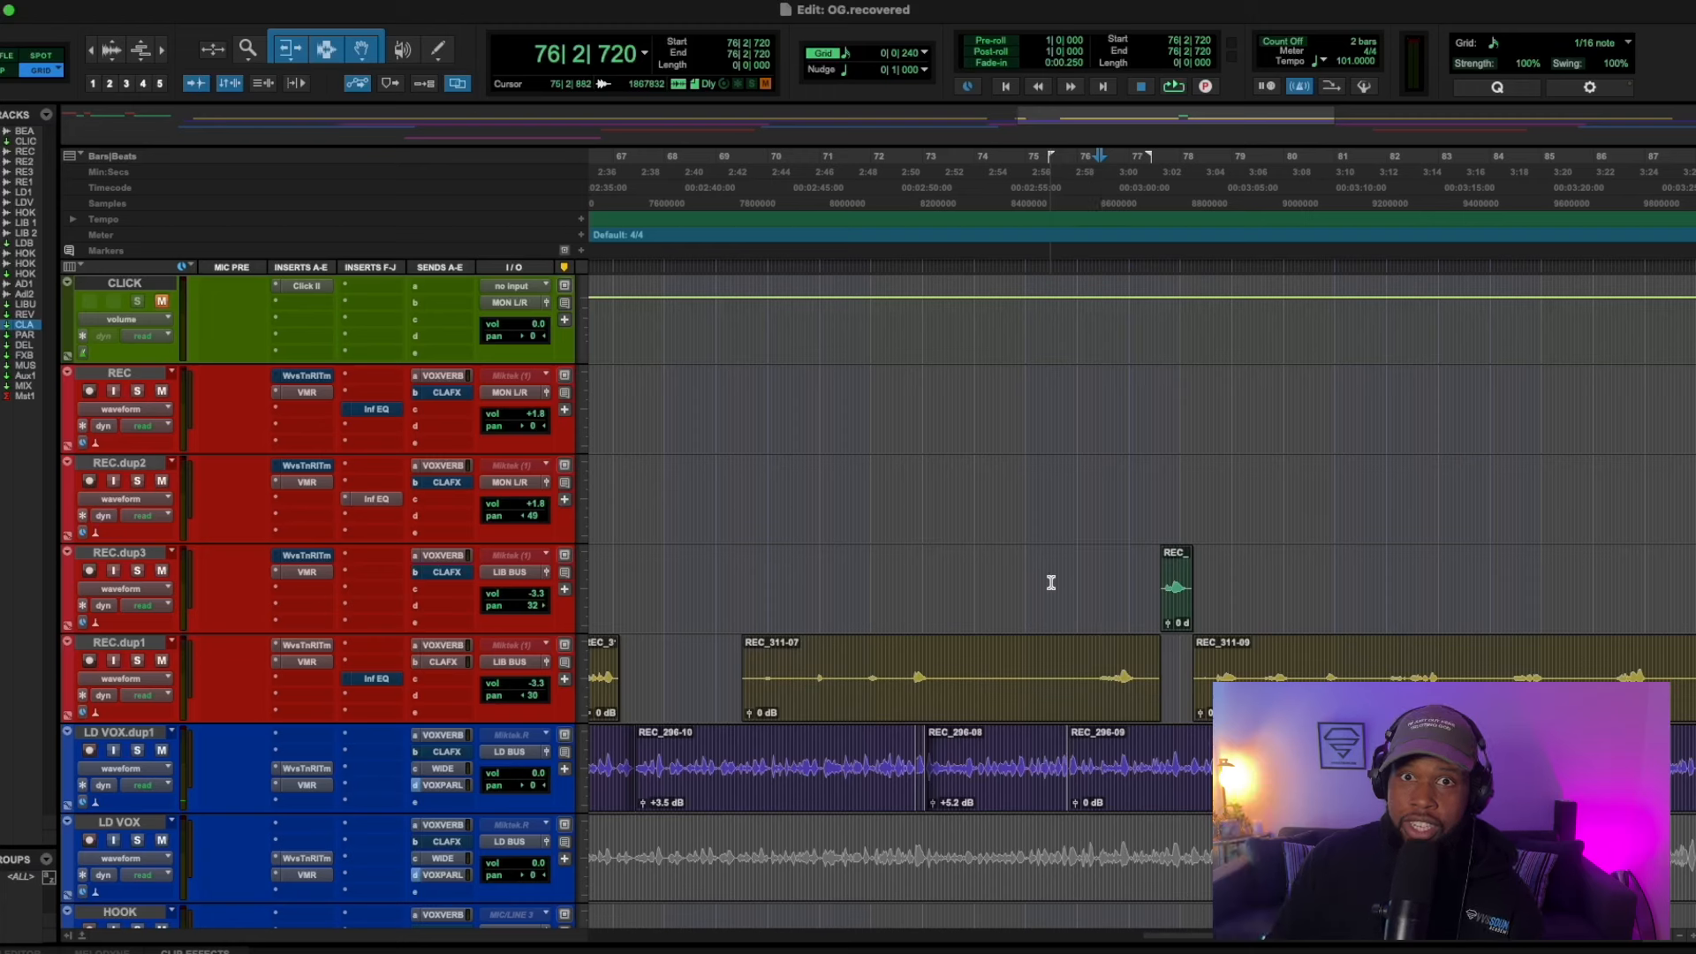
Replay the passage from 76|2|720 and return the short clip from REC.dup3 to its original place on REC.dup1
key("space")
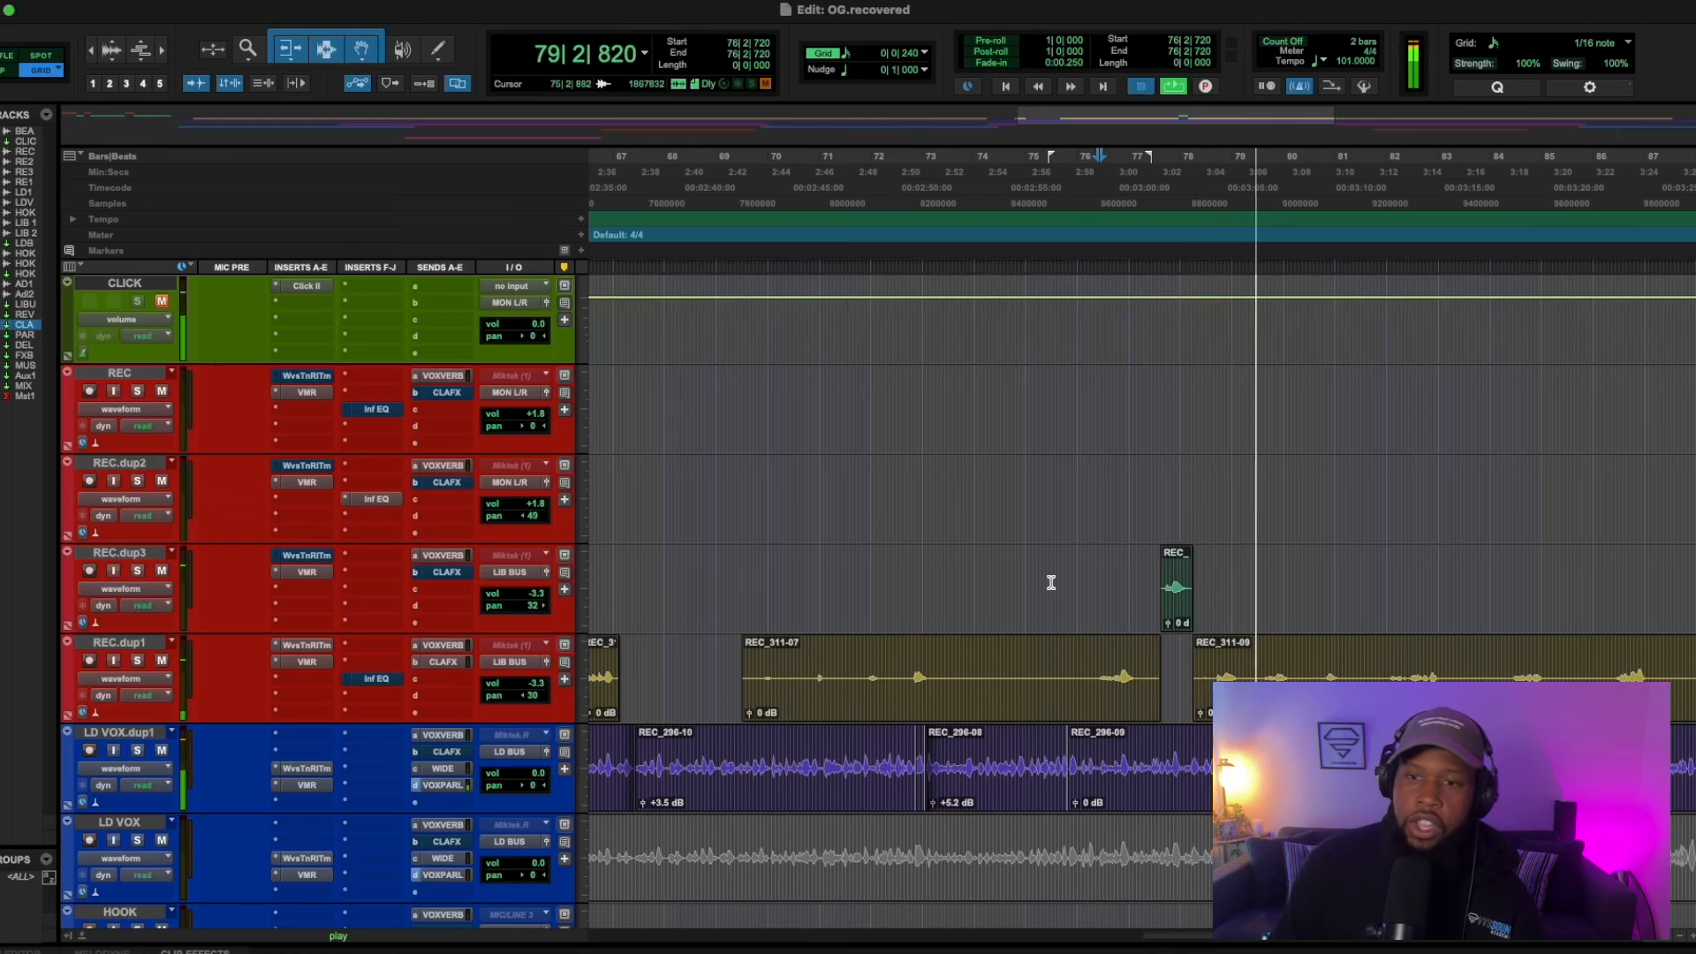
key("space")
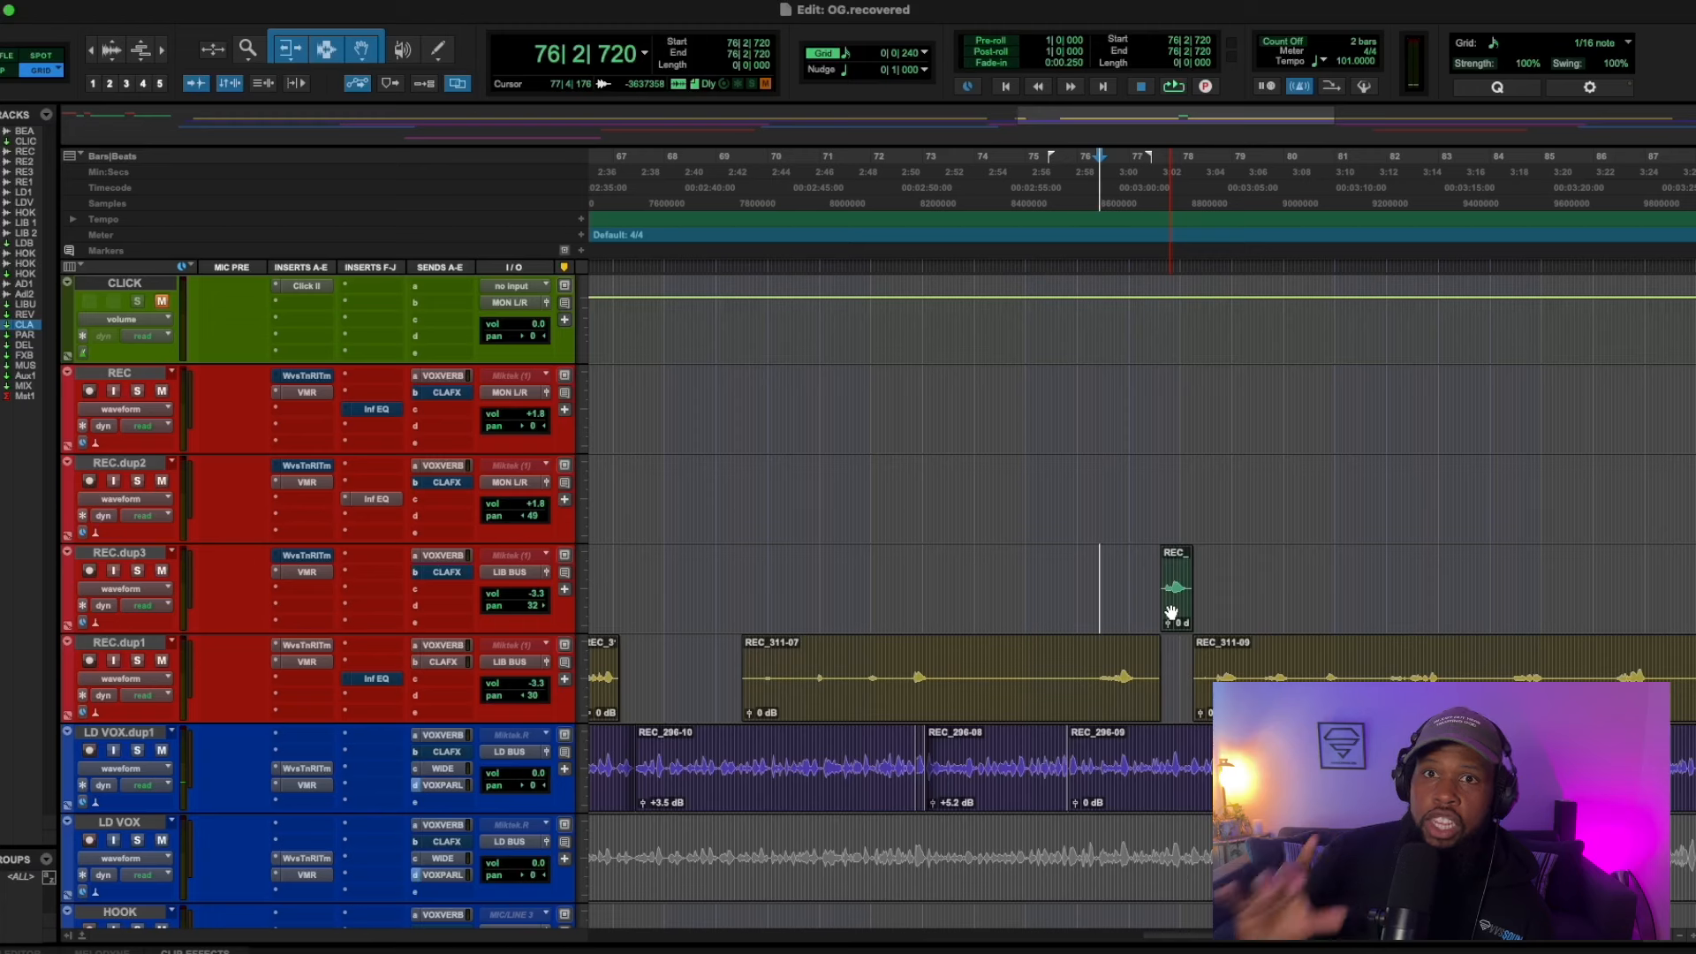
left_click_drag(1171, 612, 1169, 649)
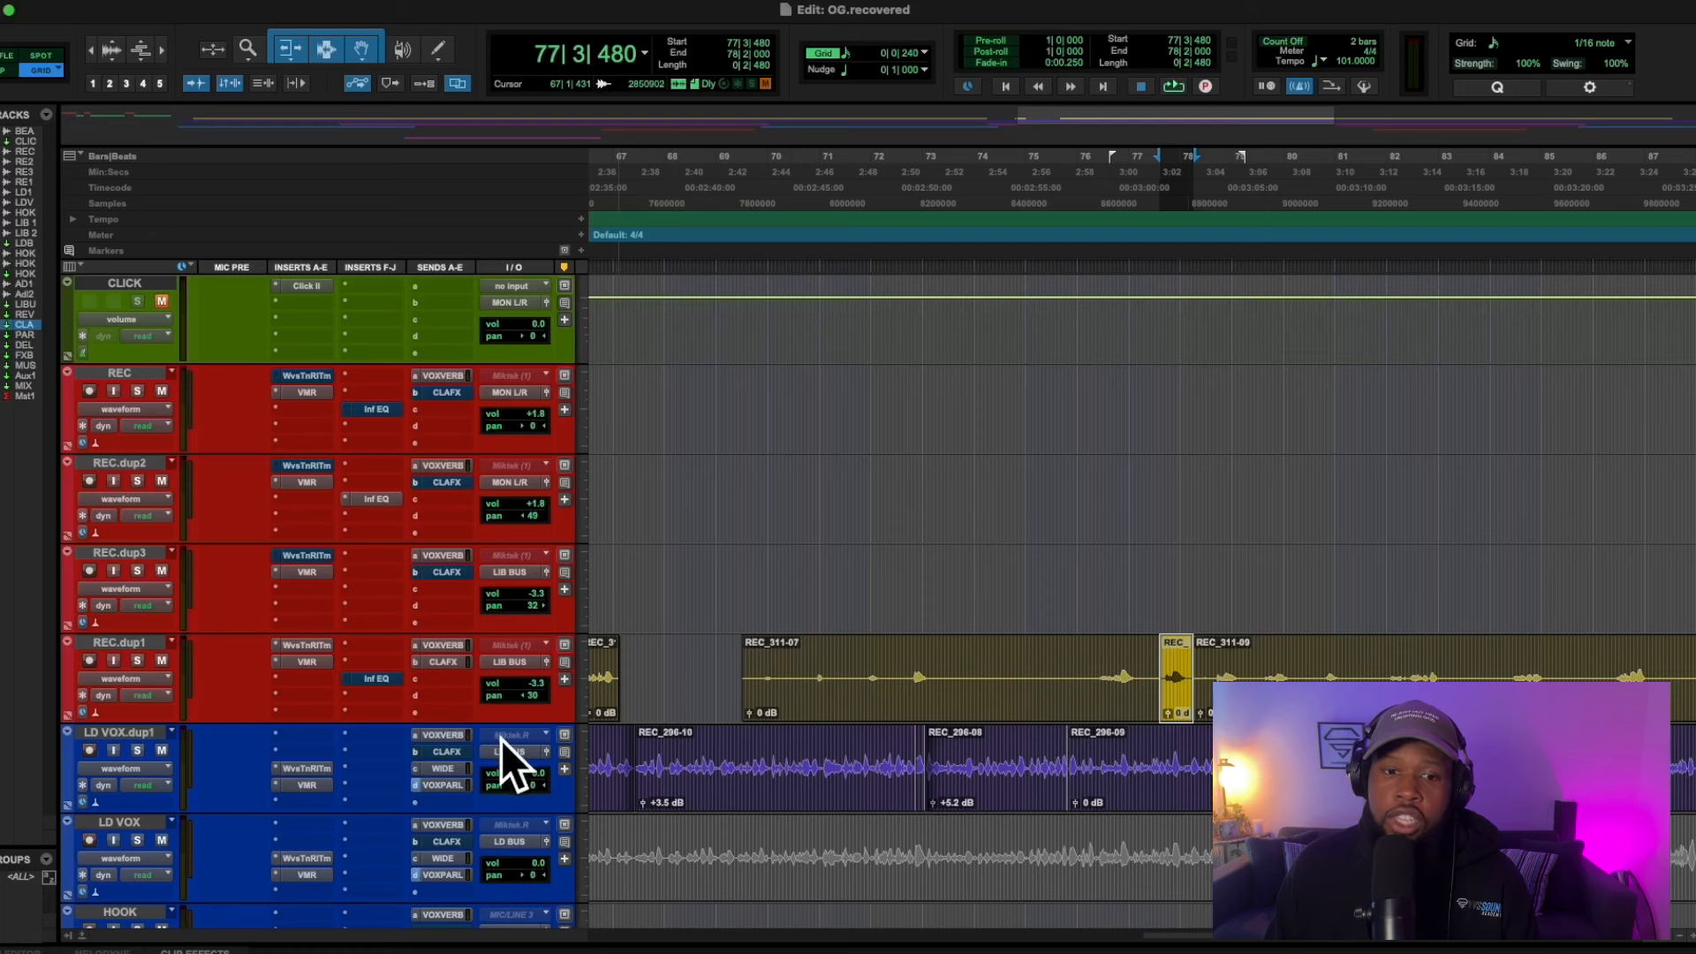
Route the REC.dup1 track's output to the LD BUS (Stereo) bus
left_click(515, 669)
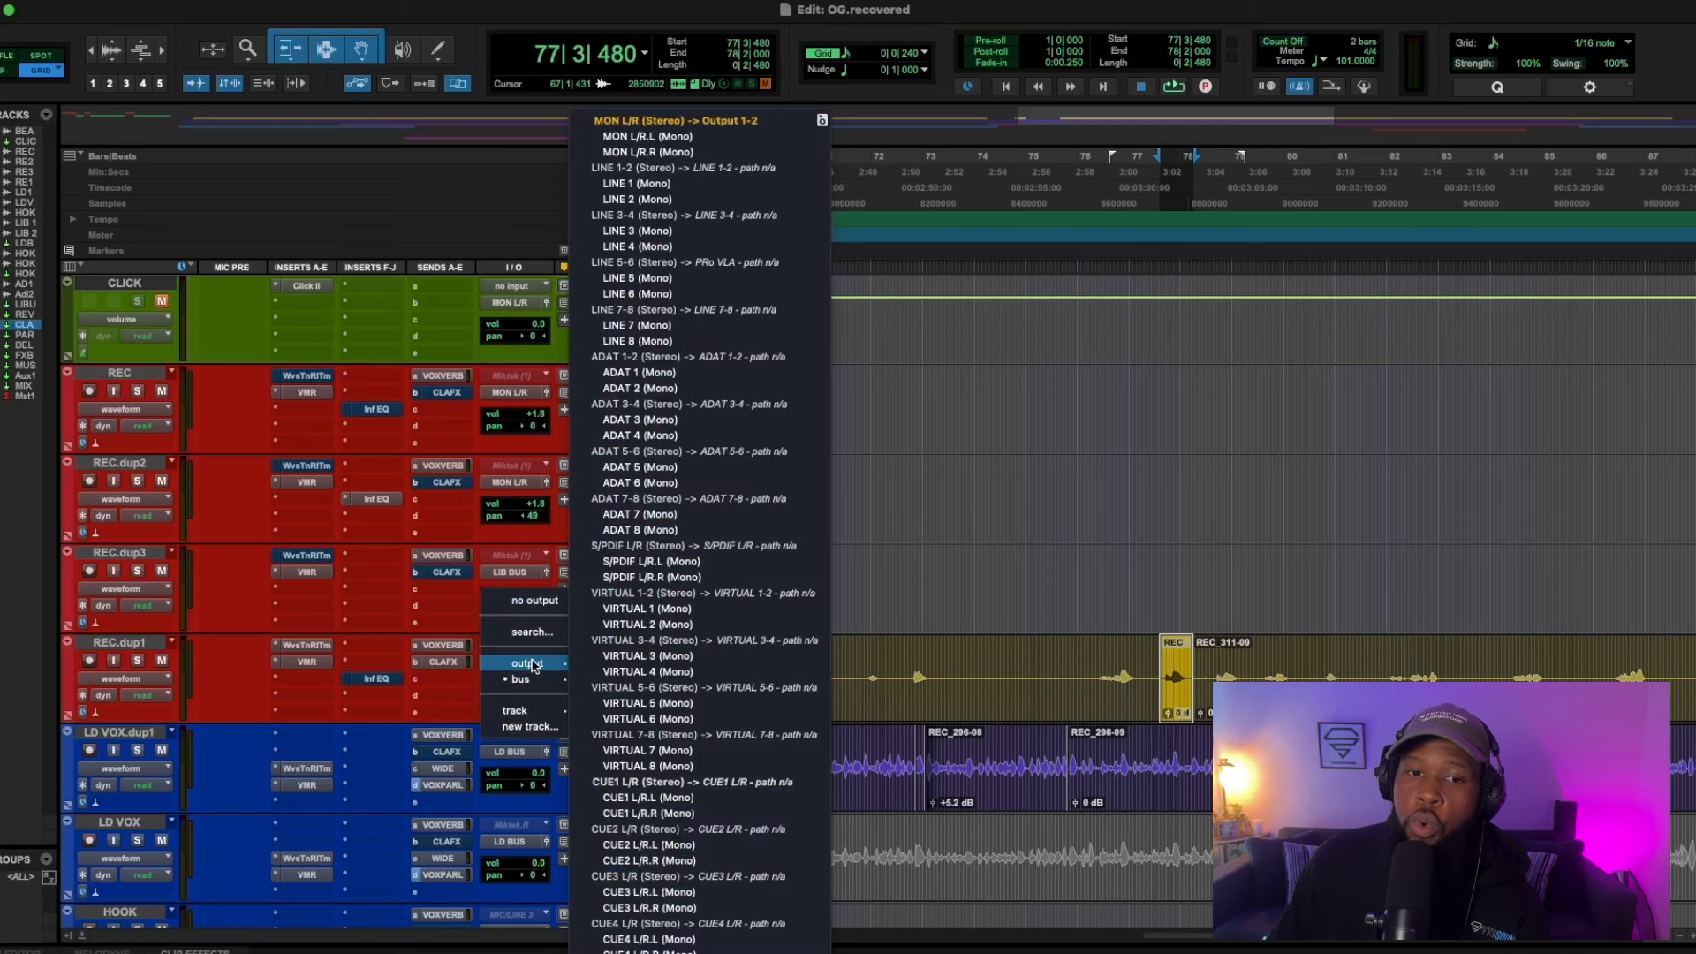
mouse_move(530, 678)
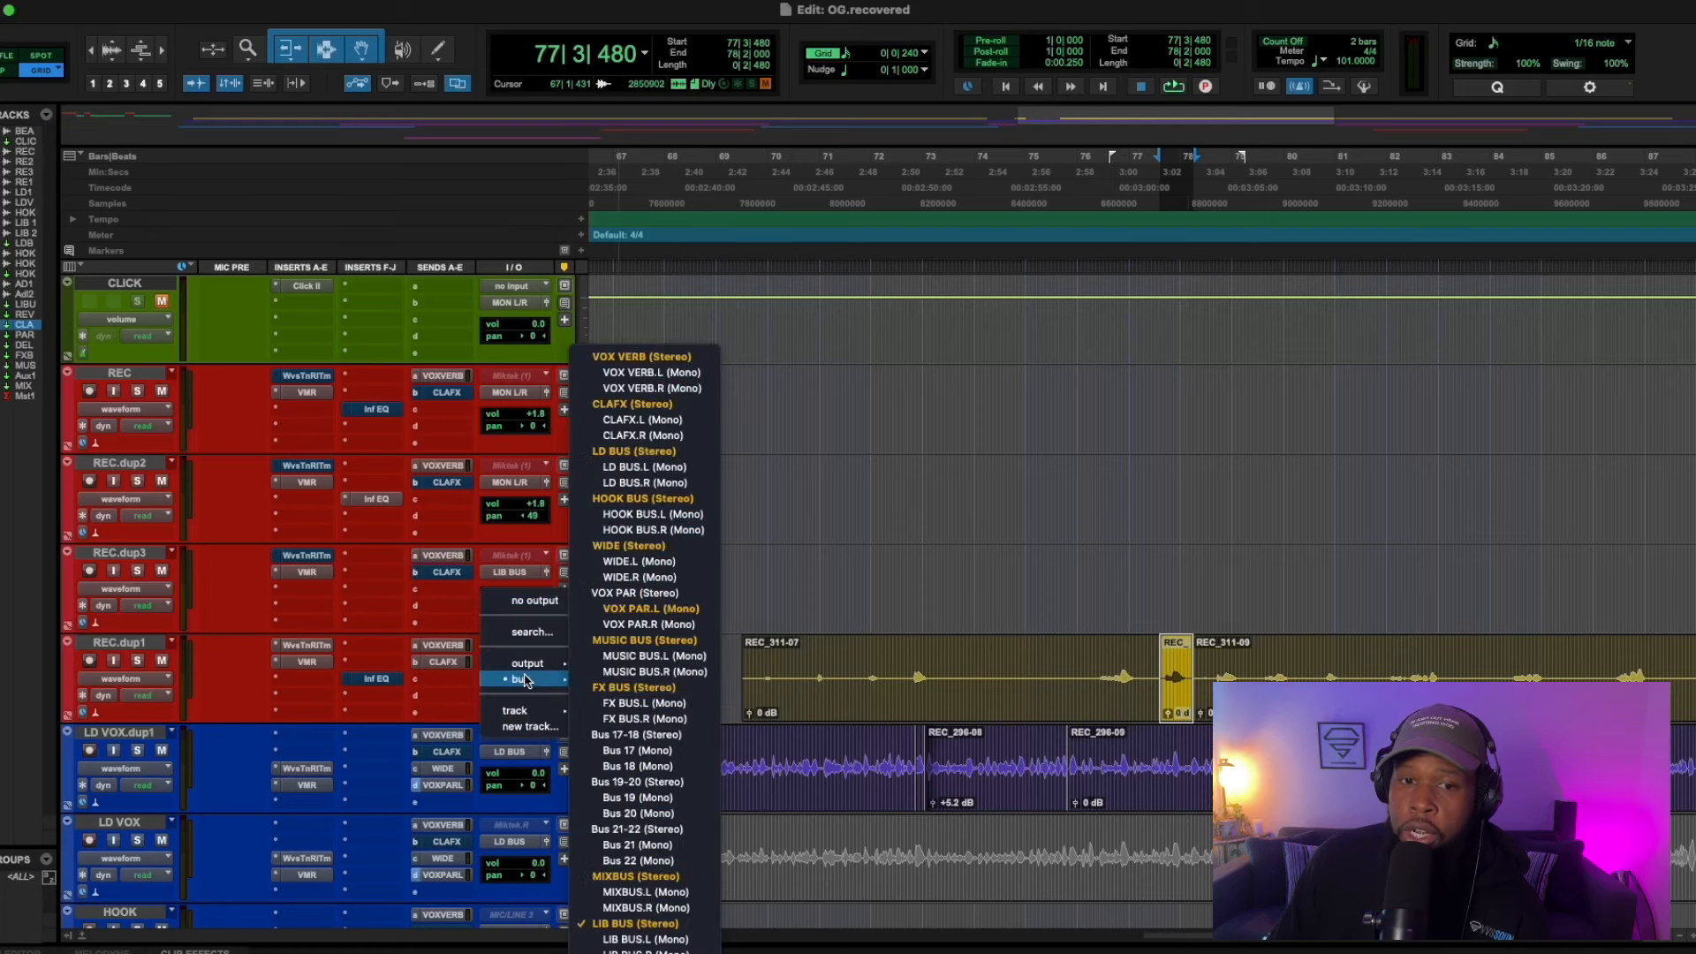
left_click(634, 450)
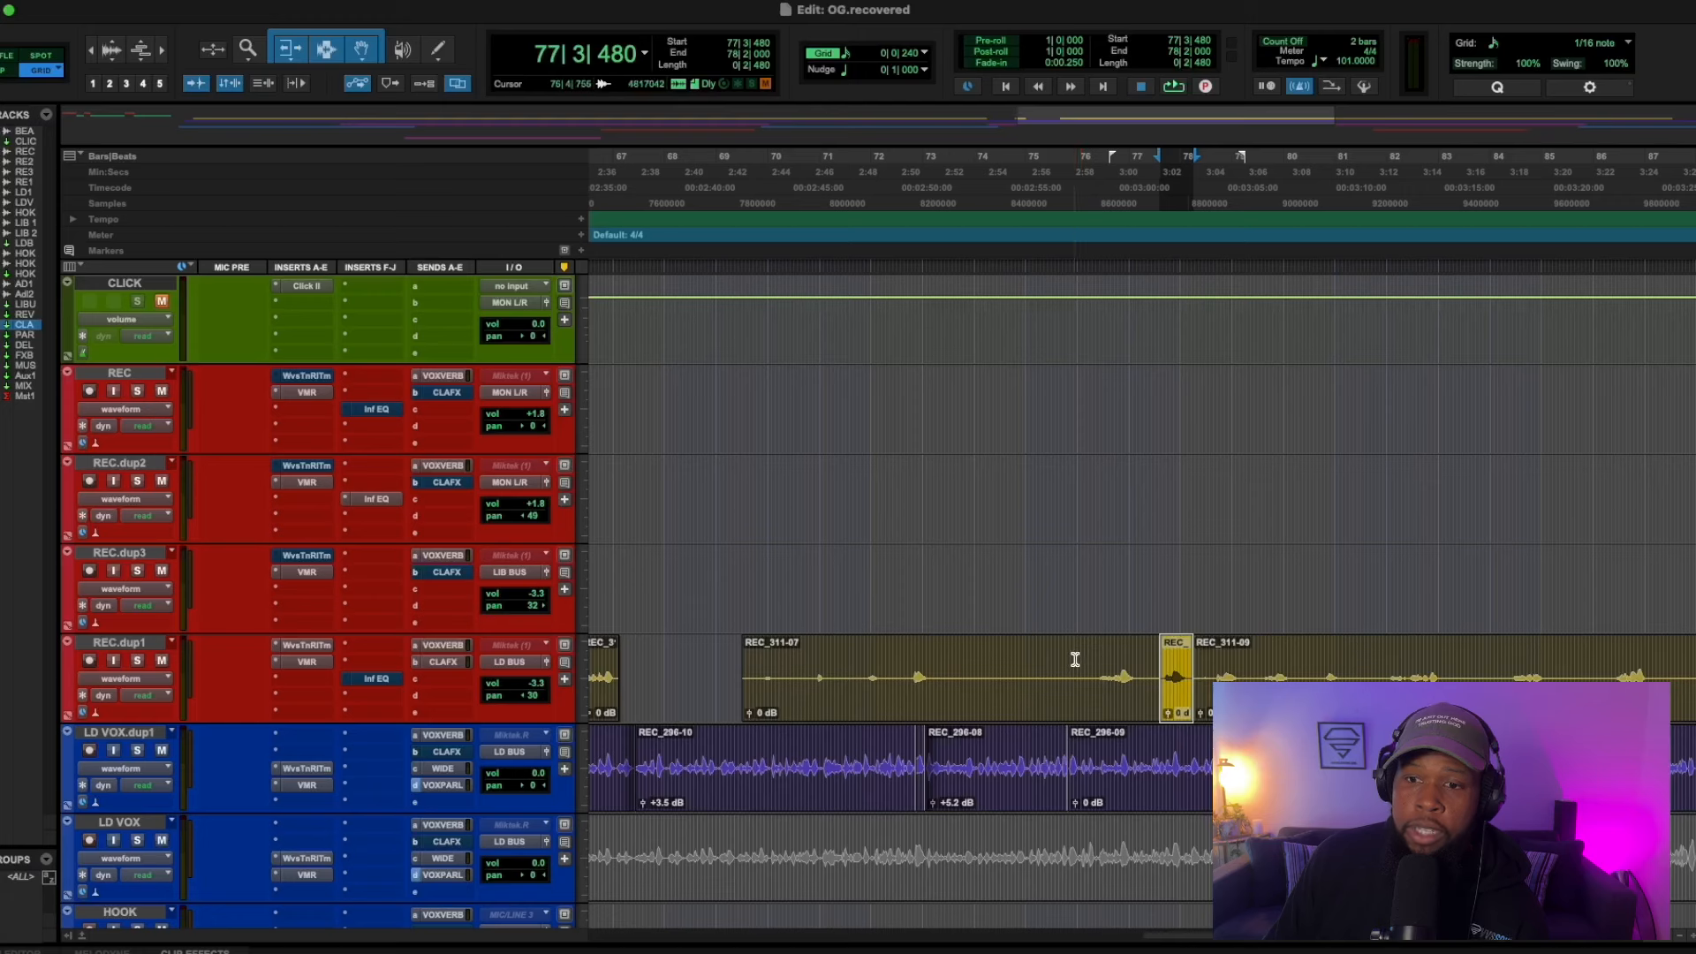
Select about five bars from bar 76 on REC.dup1 and play them back to judge the ad-libs through LD BUS
left_click_drag(1075, 659, 1343, 671)
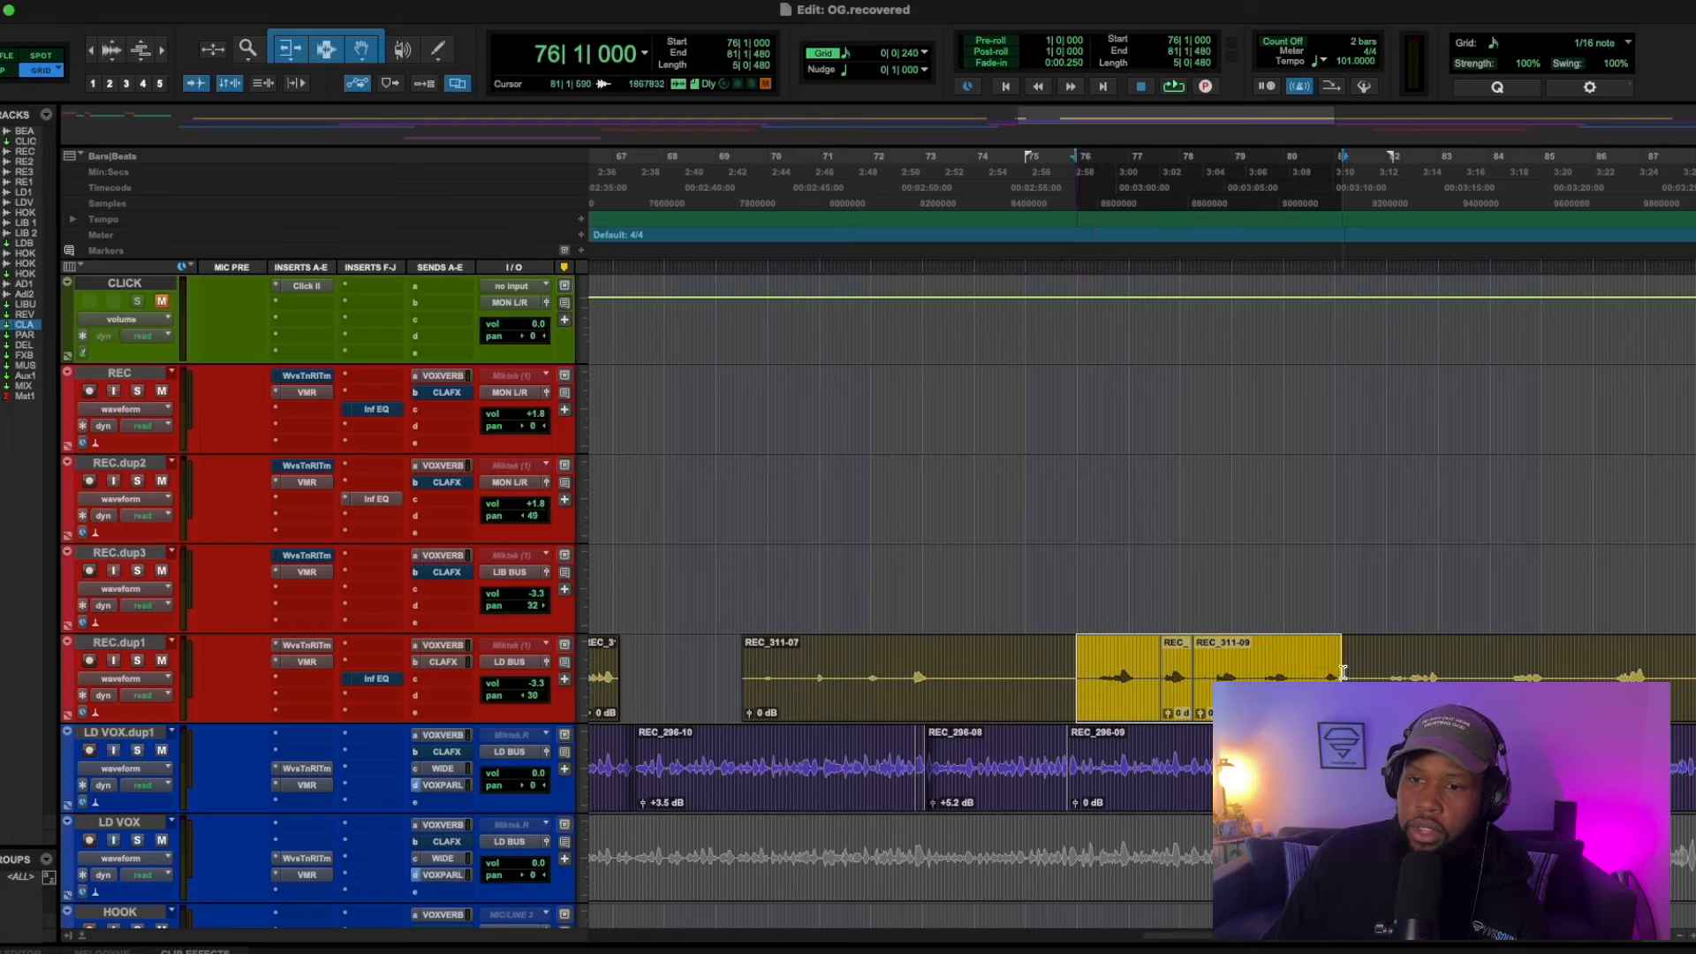
key("space")
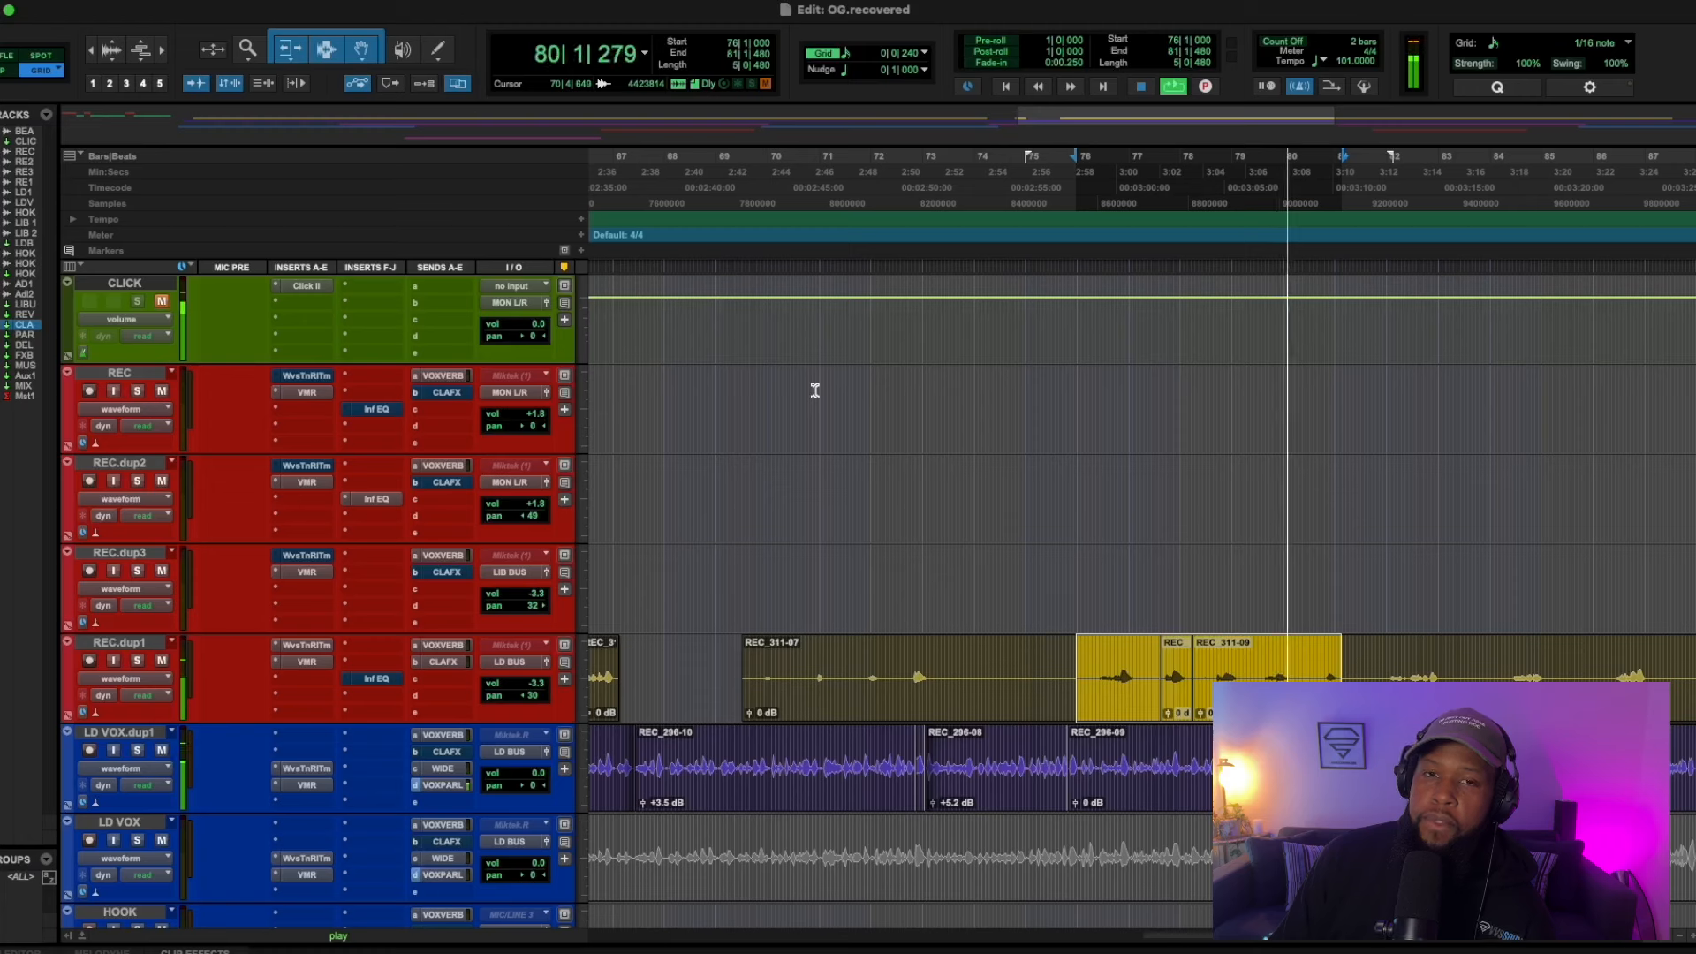
key("space")
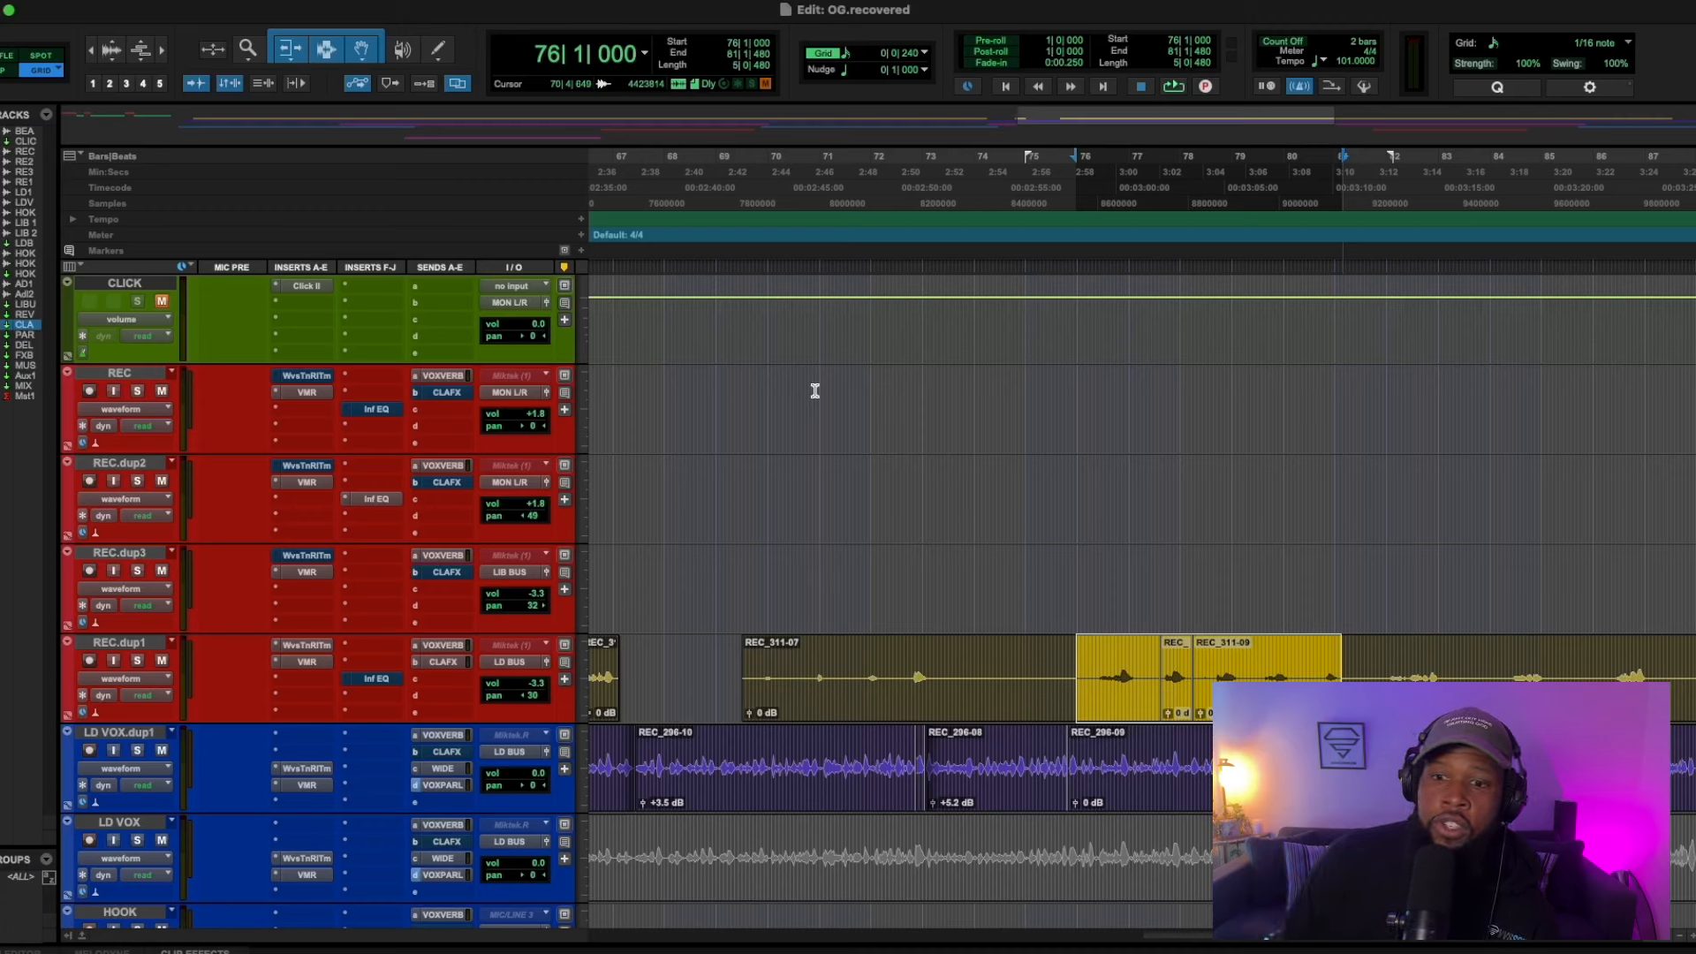
key("space")
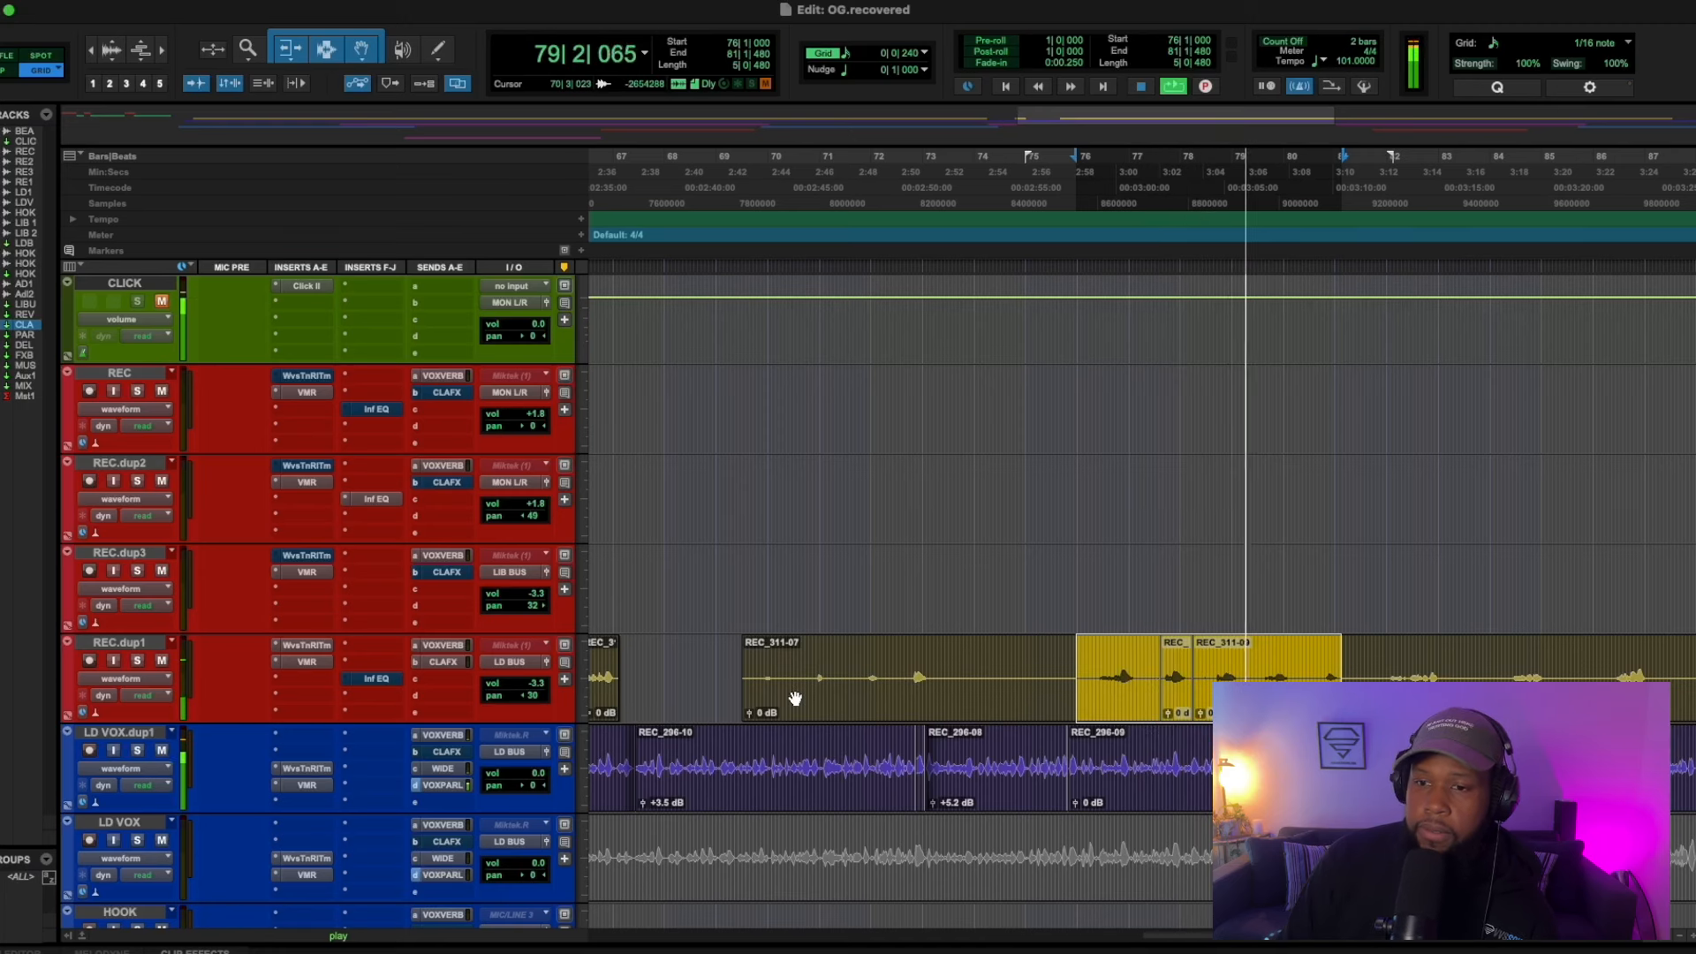
key("space")
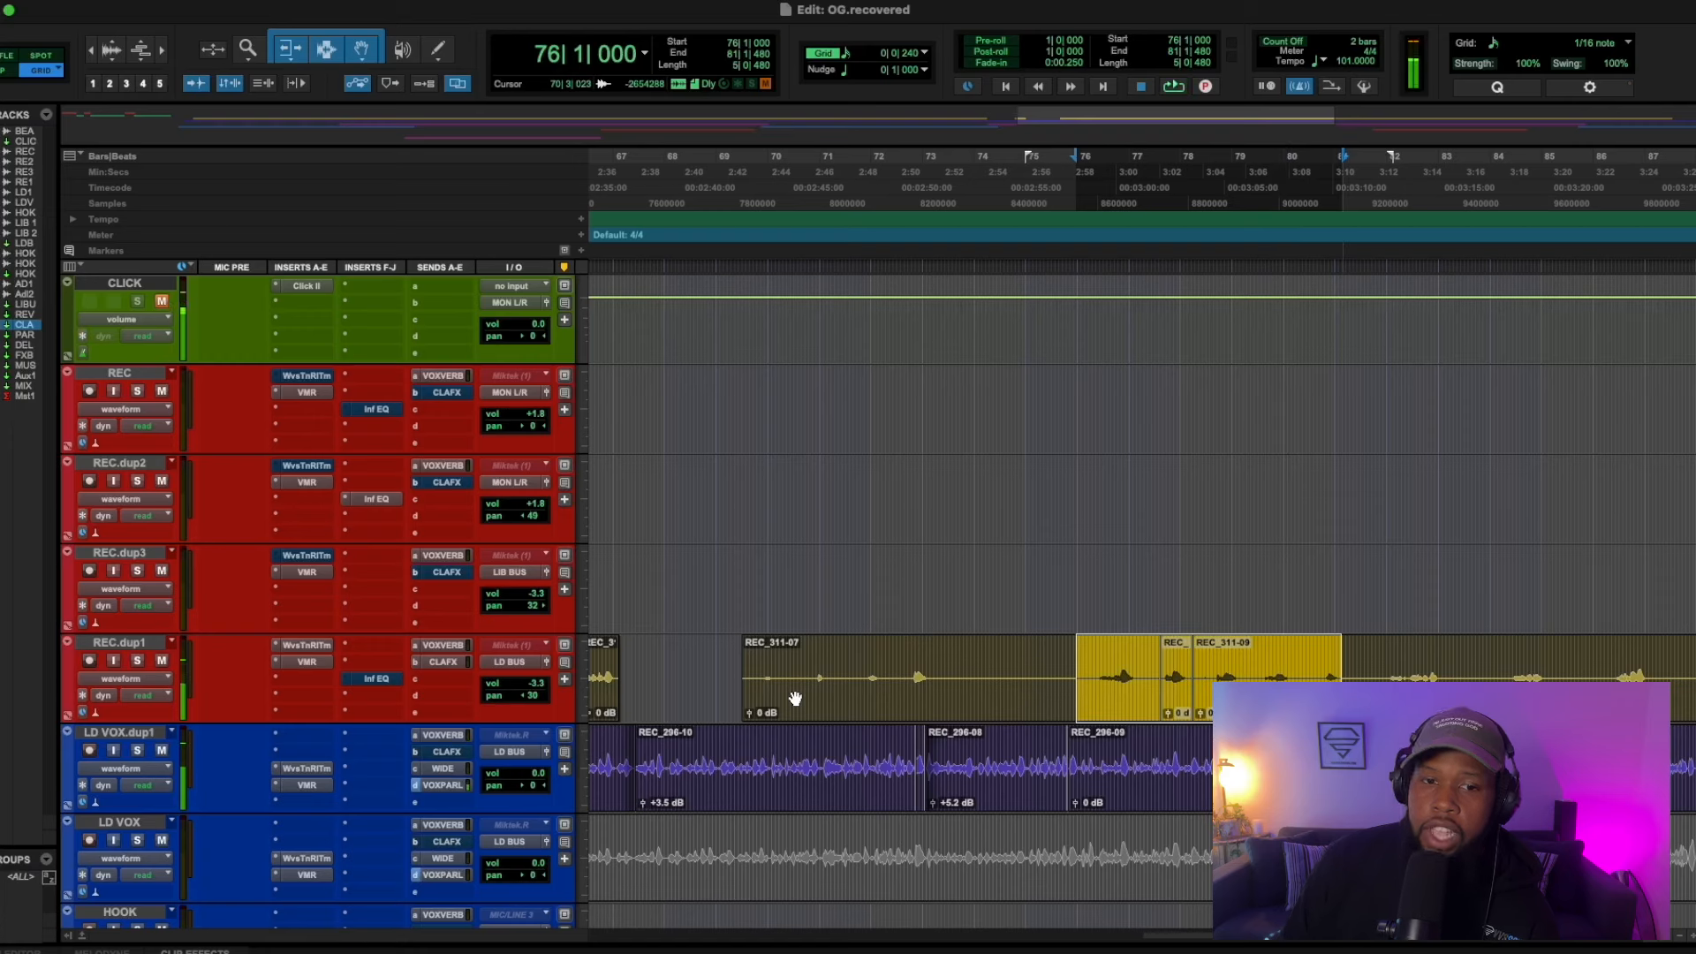
Route the REC.dup1 track's output to LIB BUS (Stereo) and play back the selected bars
left_click(524, 667)
left_click(526, 670)
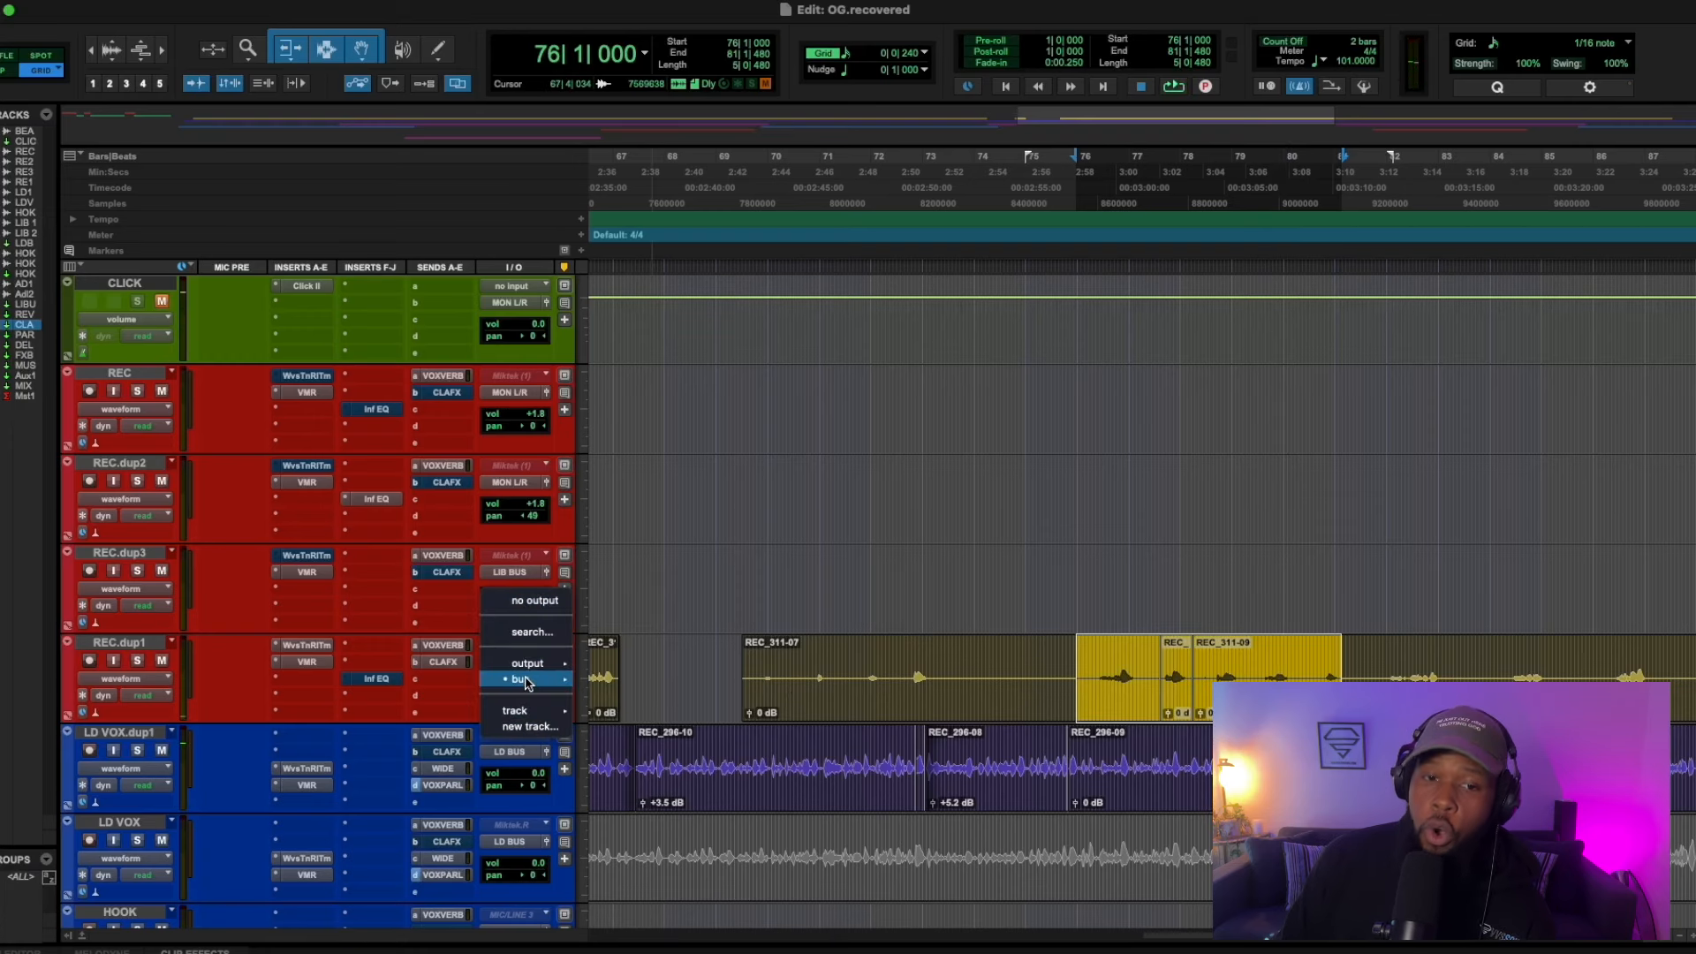
left_click(526, 673)
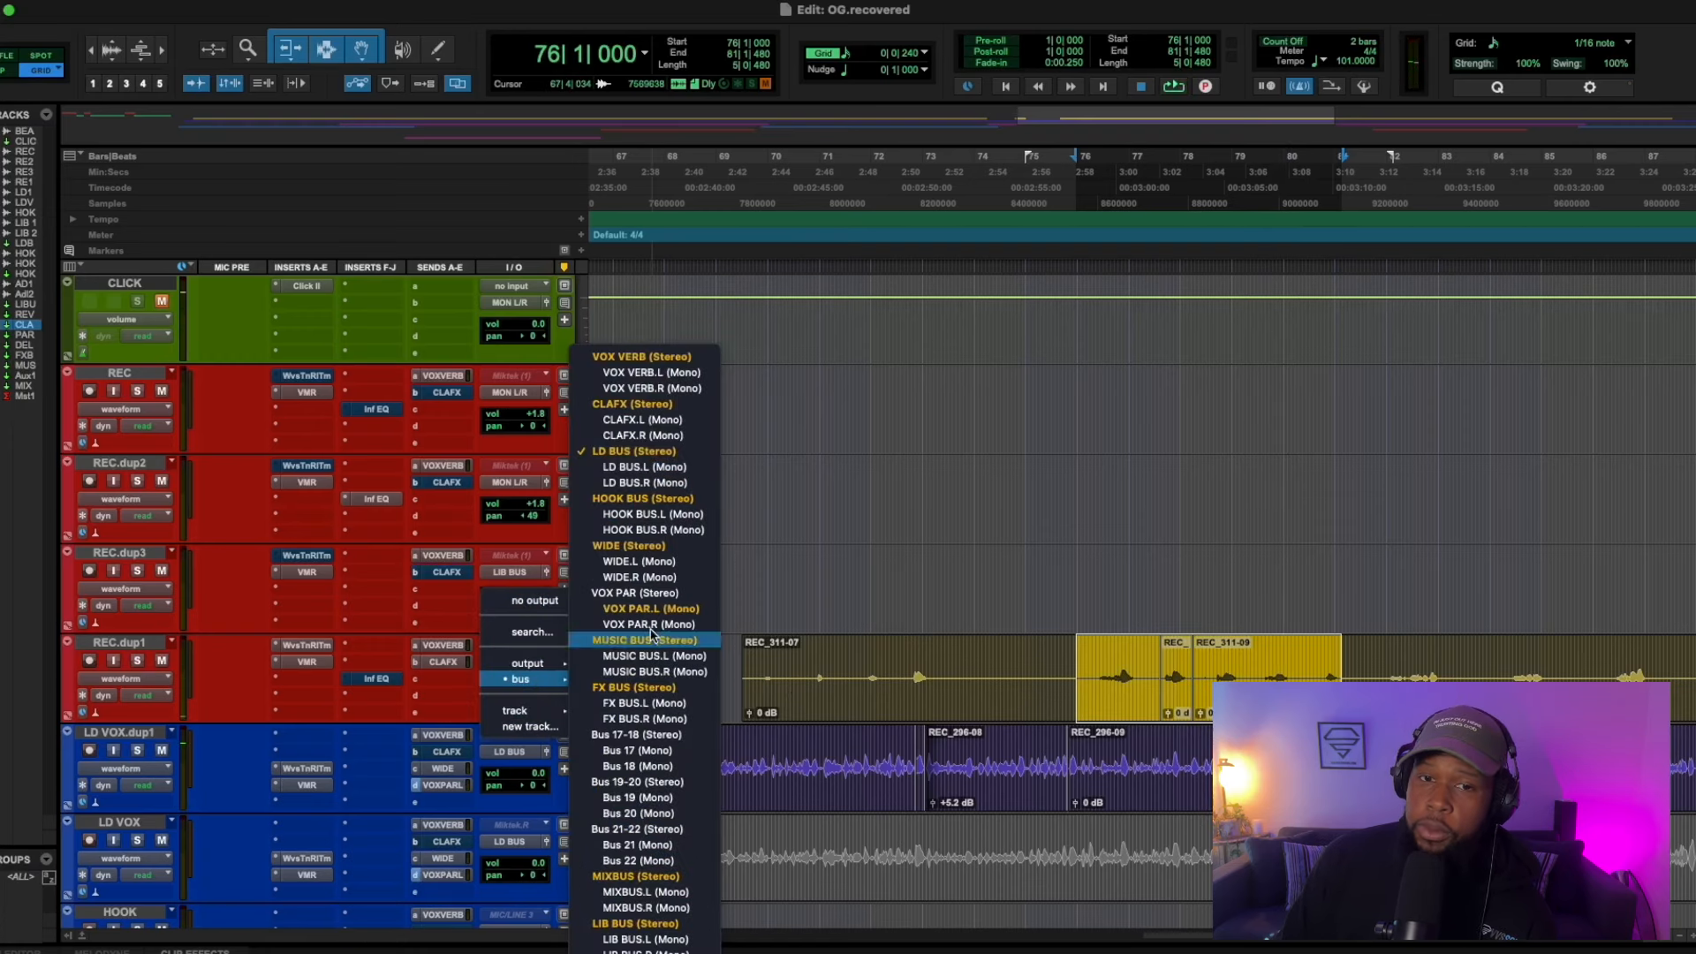
left_click(627, 923)
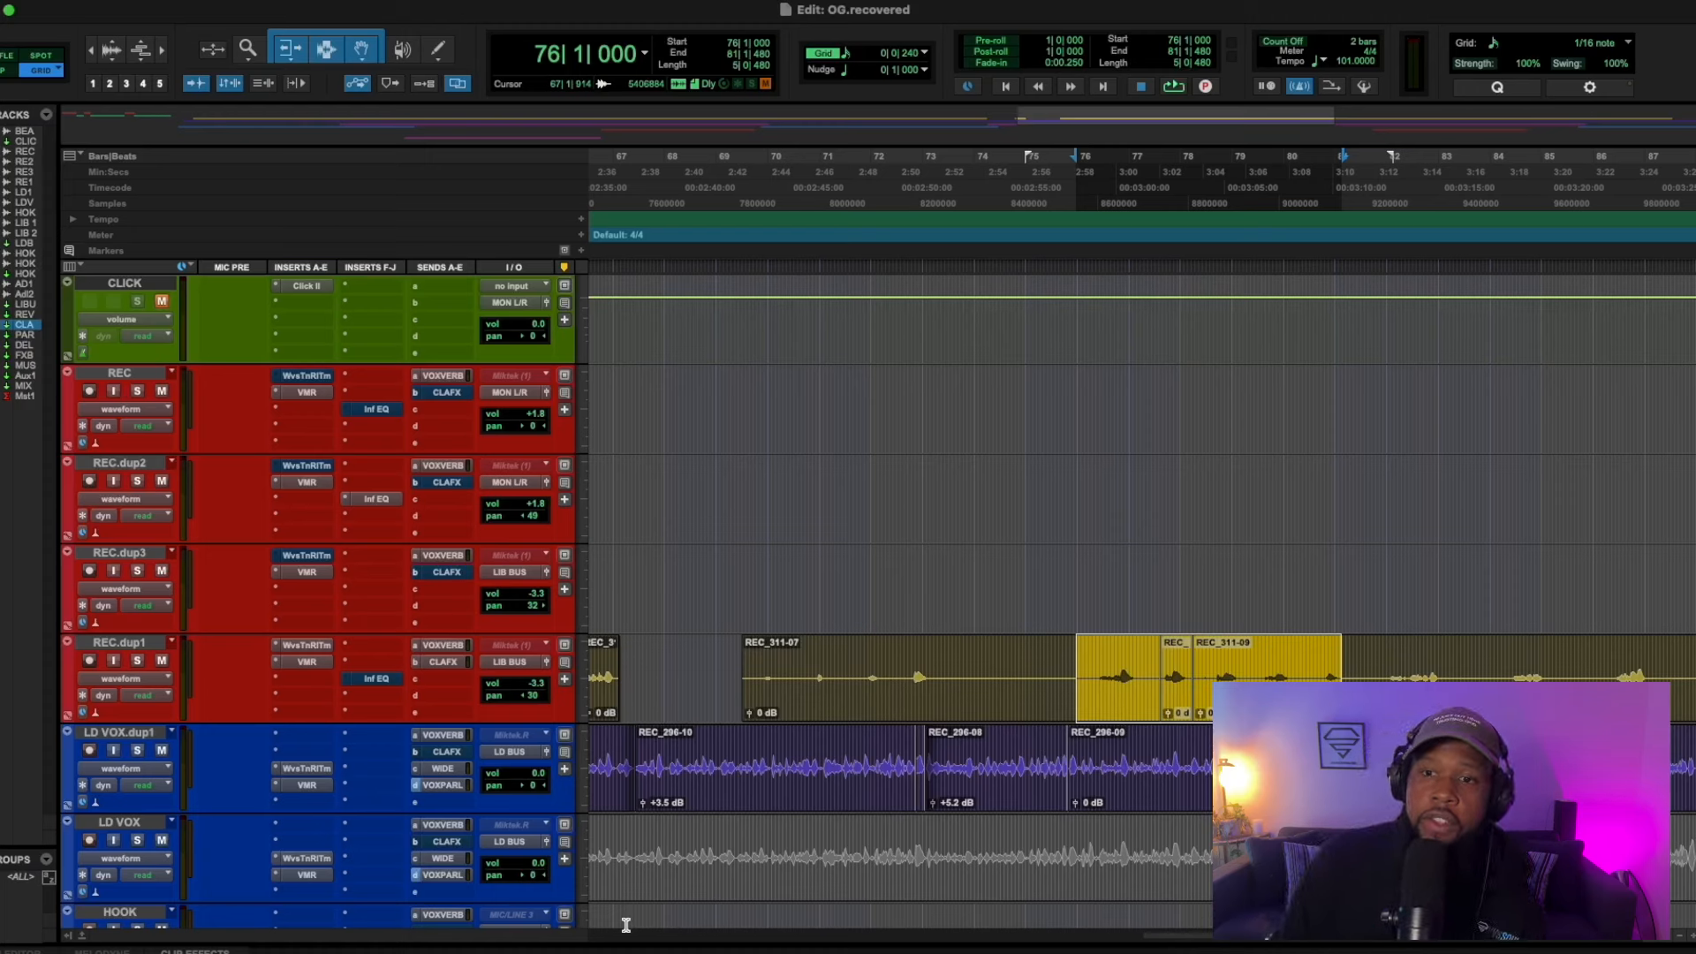
key("space")
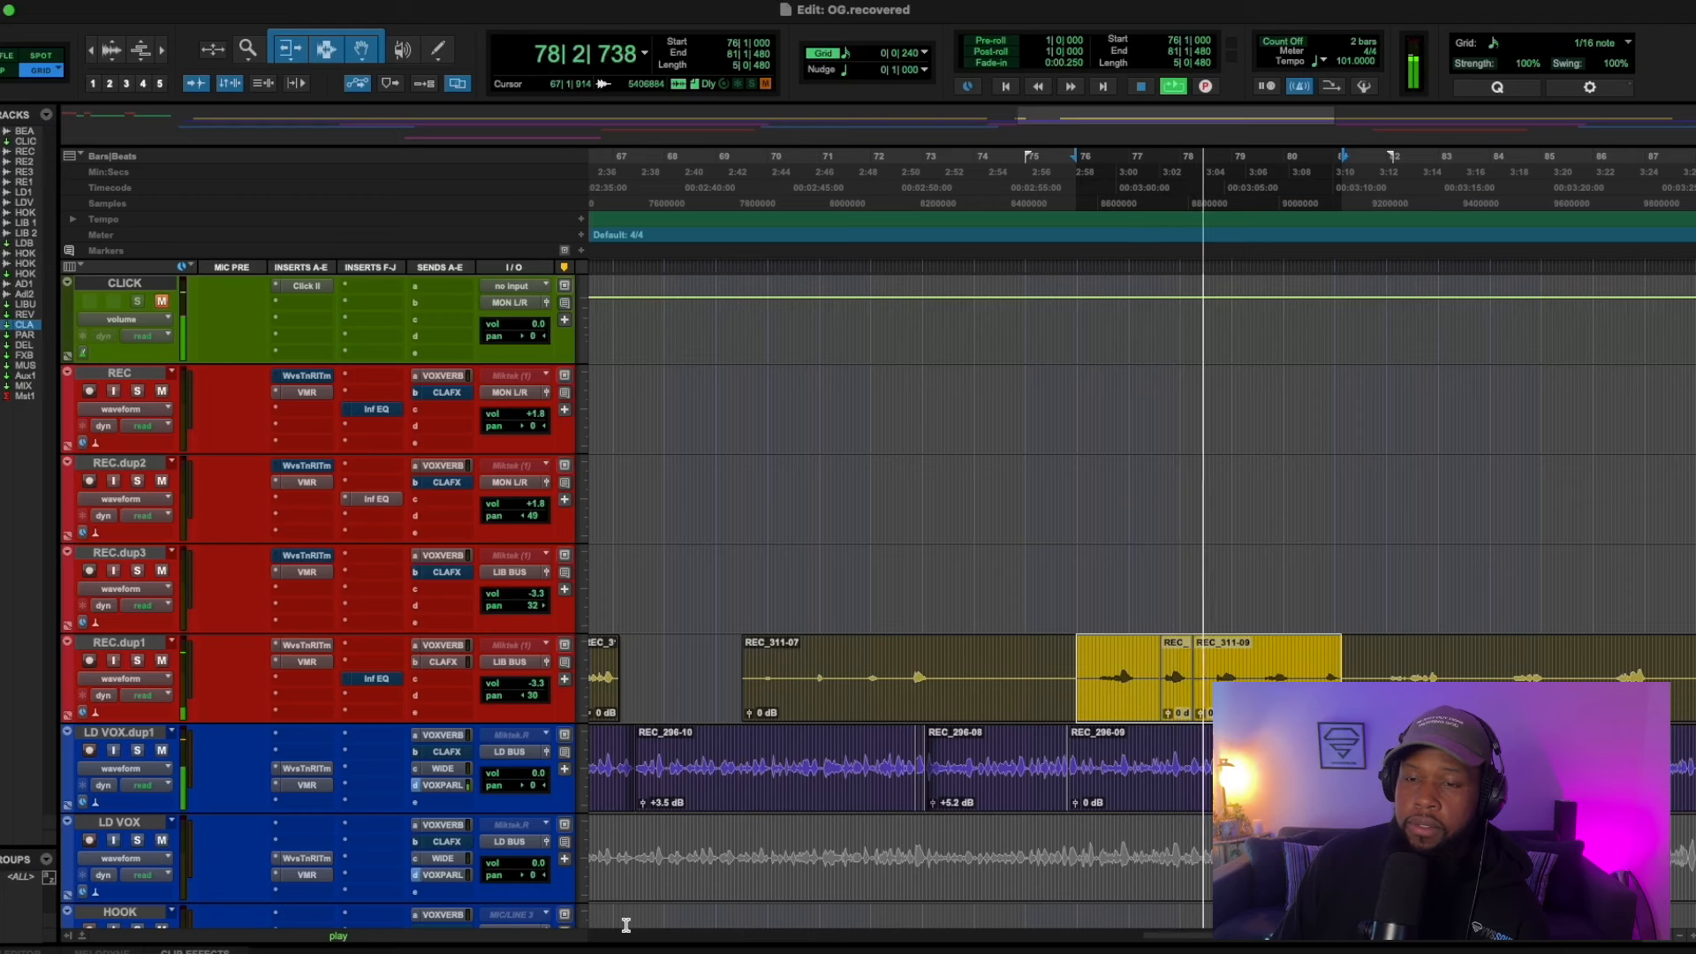
key("space")
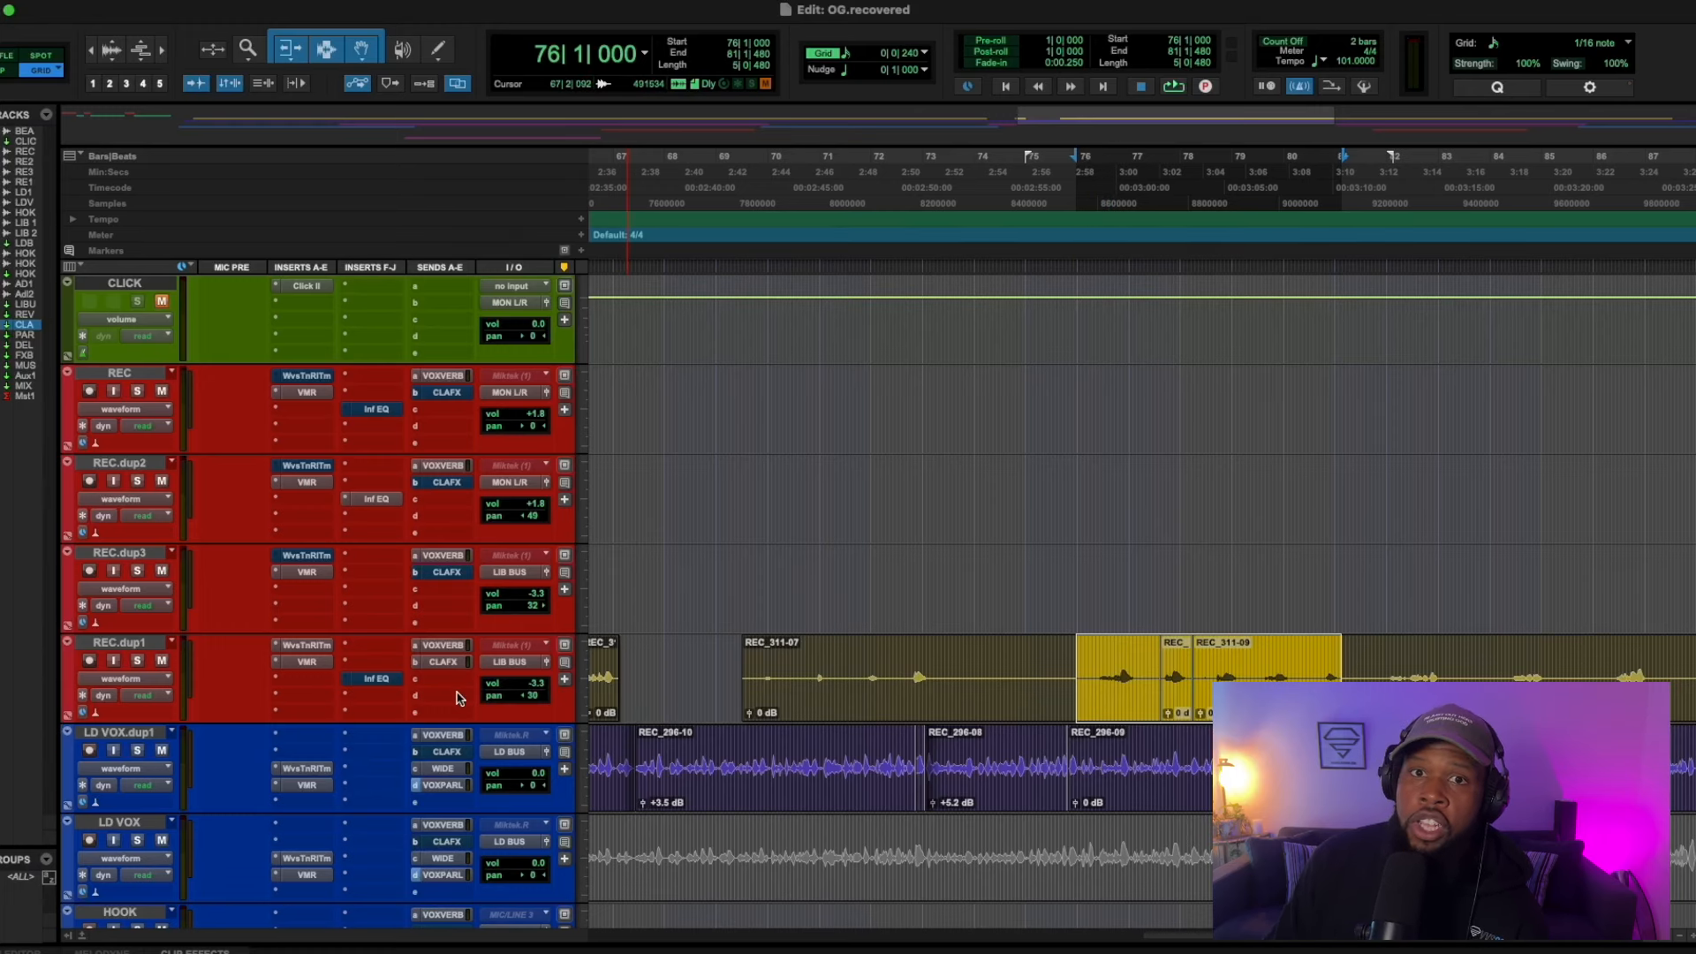
Insert the CLA-76 (stereo) compressor in the second insert slot of the LIB BUS track
scroll(386, 709, "down", 15)
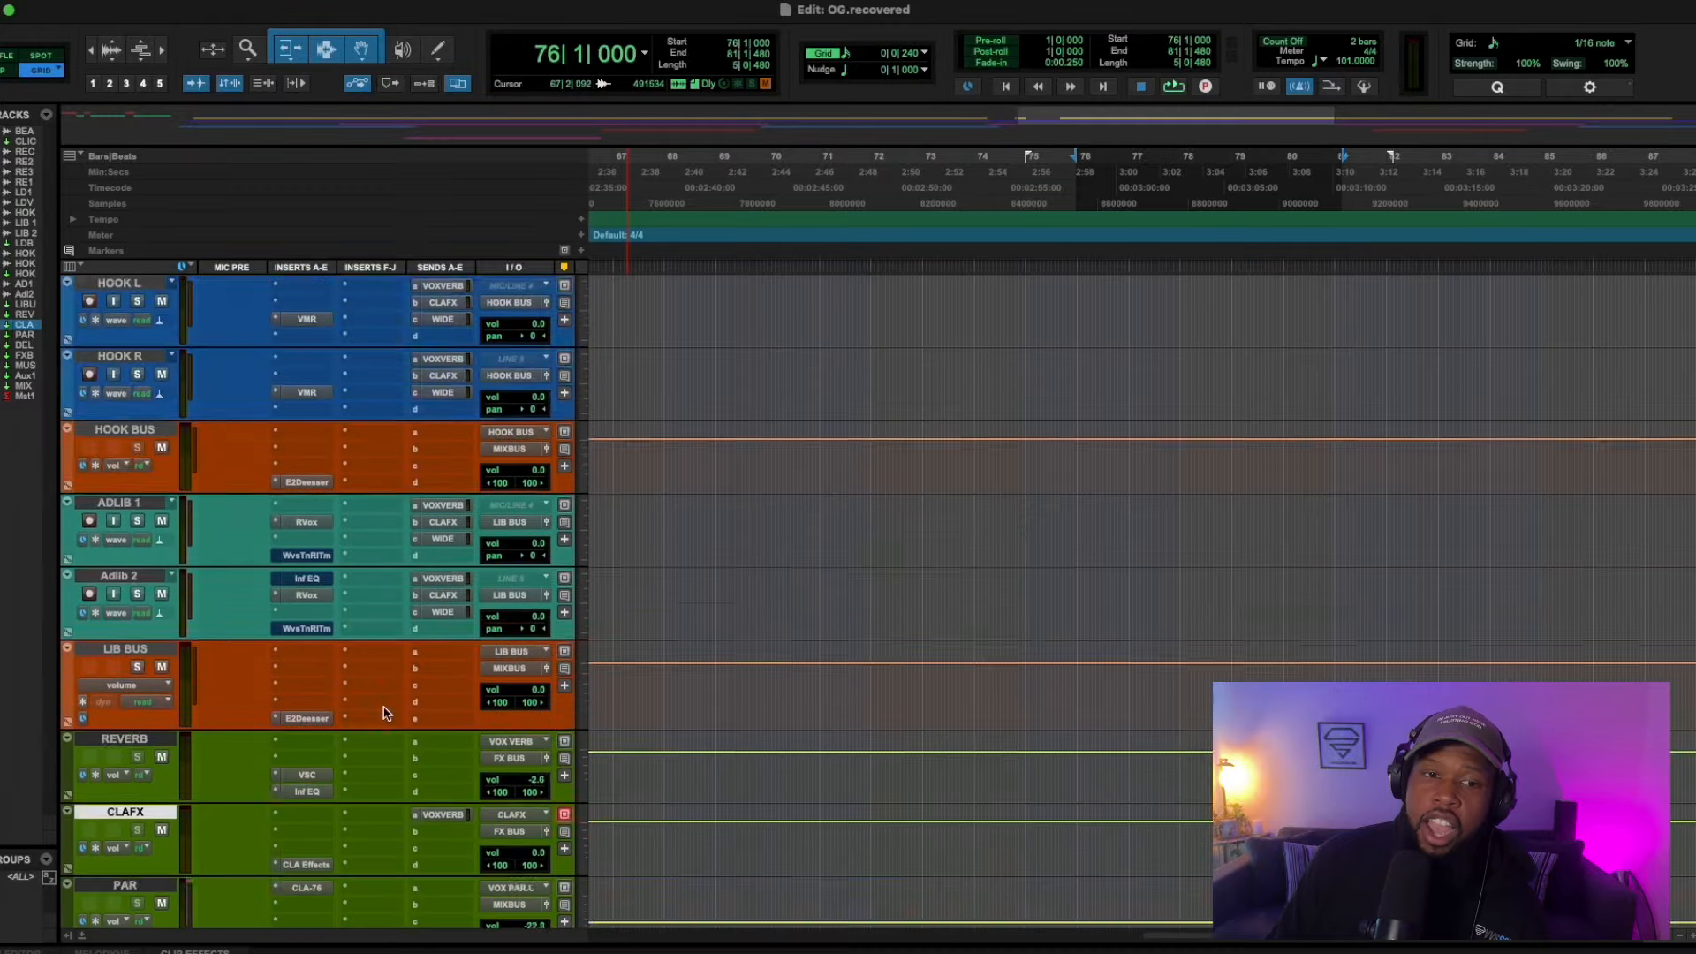
scroll(327, 625, "up", 1)
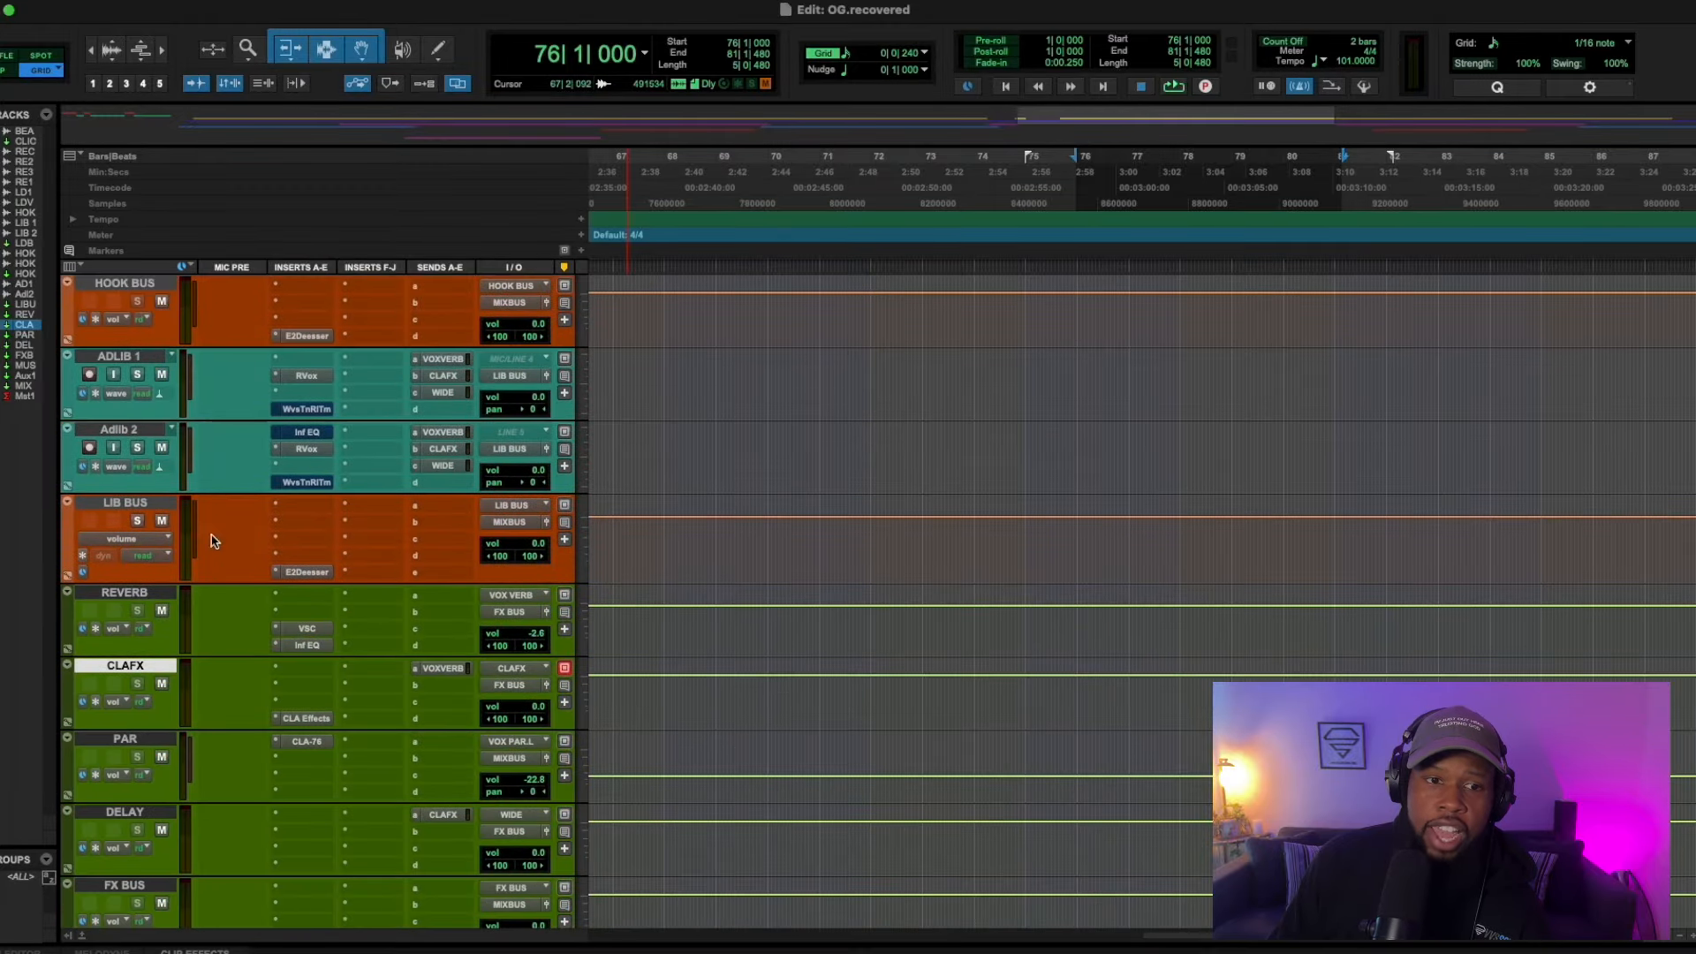
left_click(298, 530)
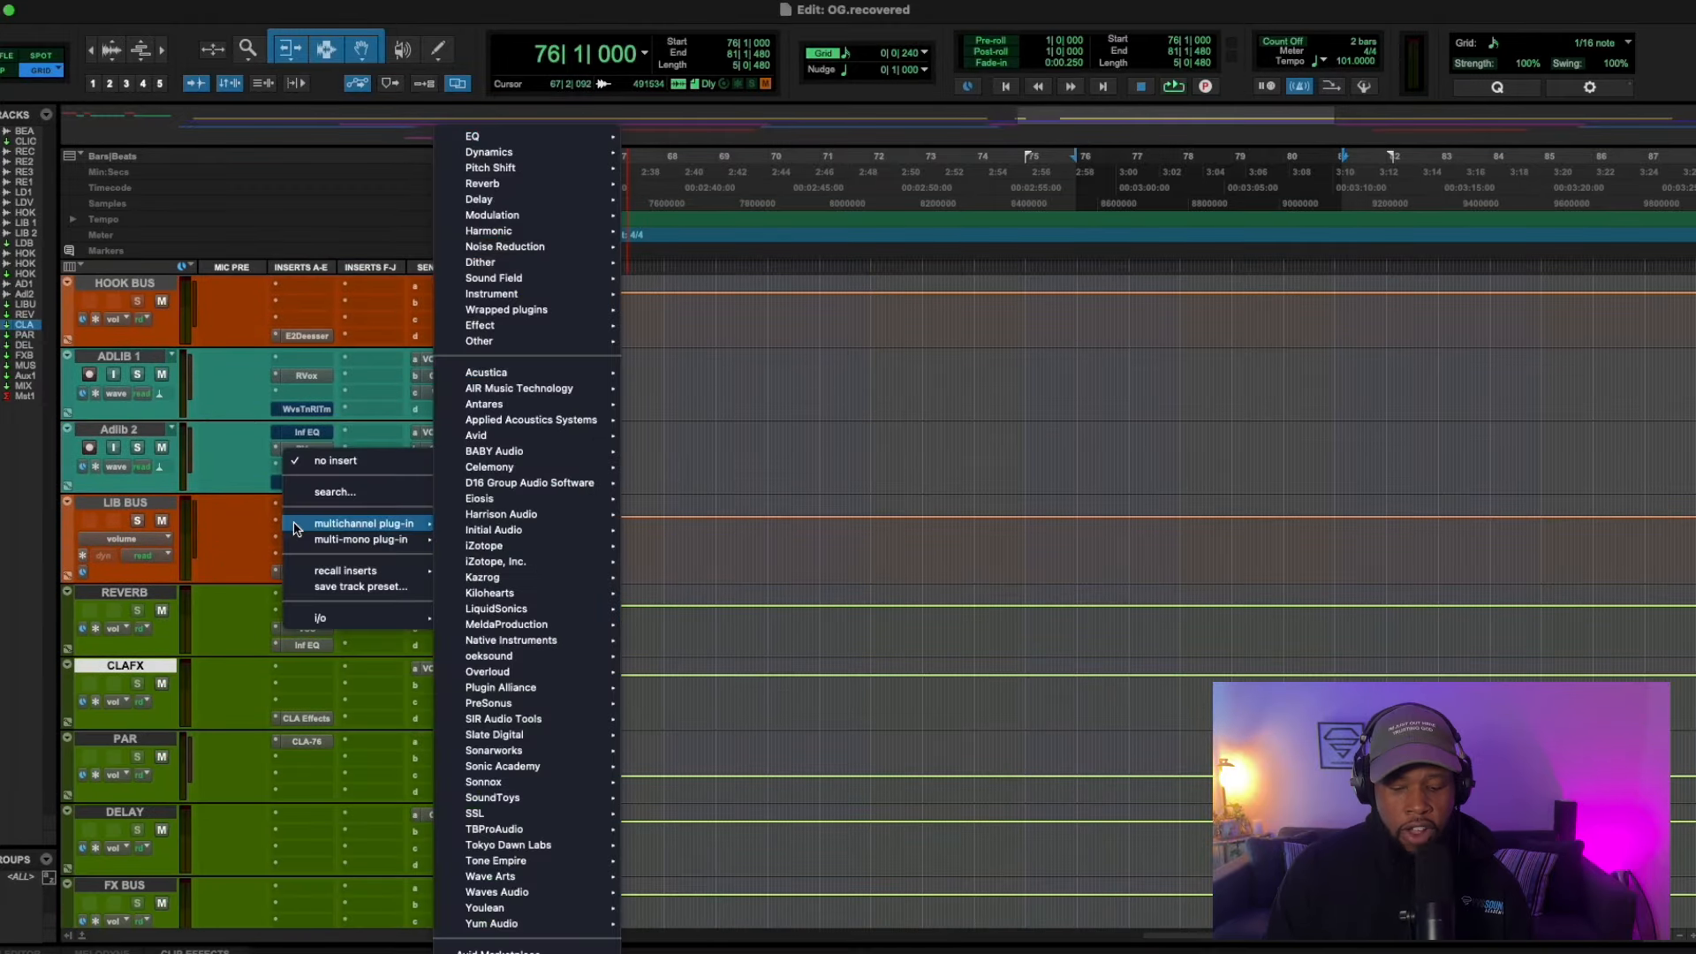
type("76")
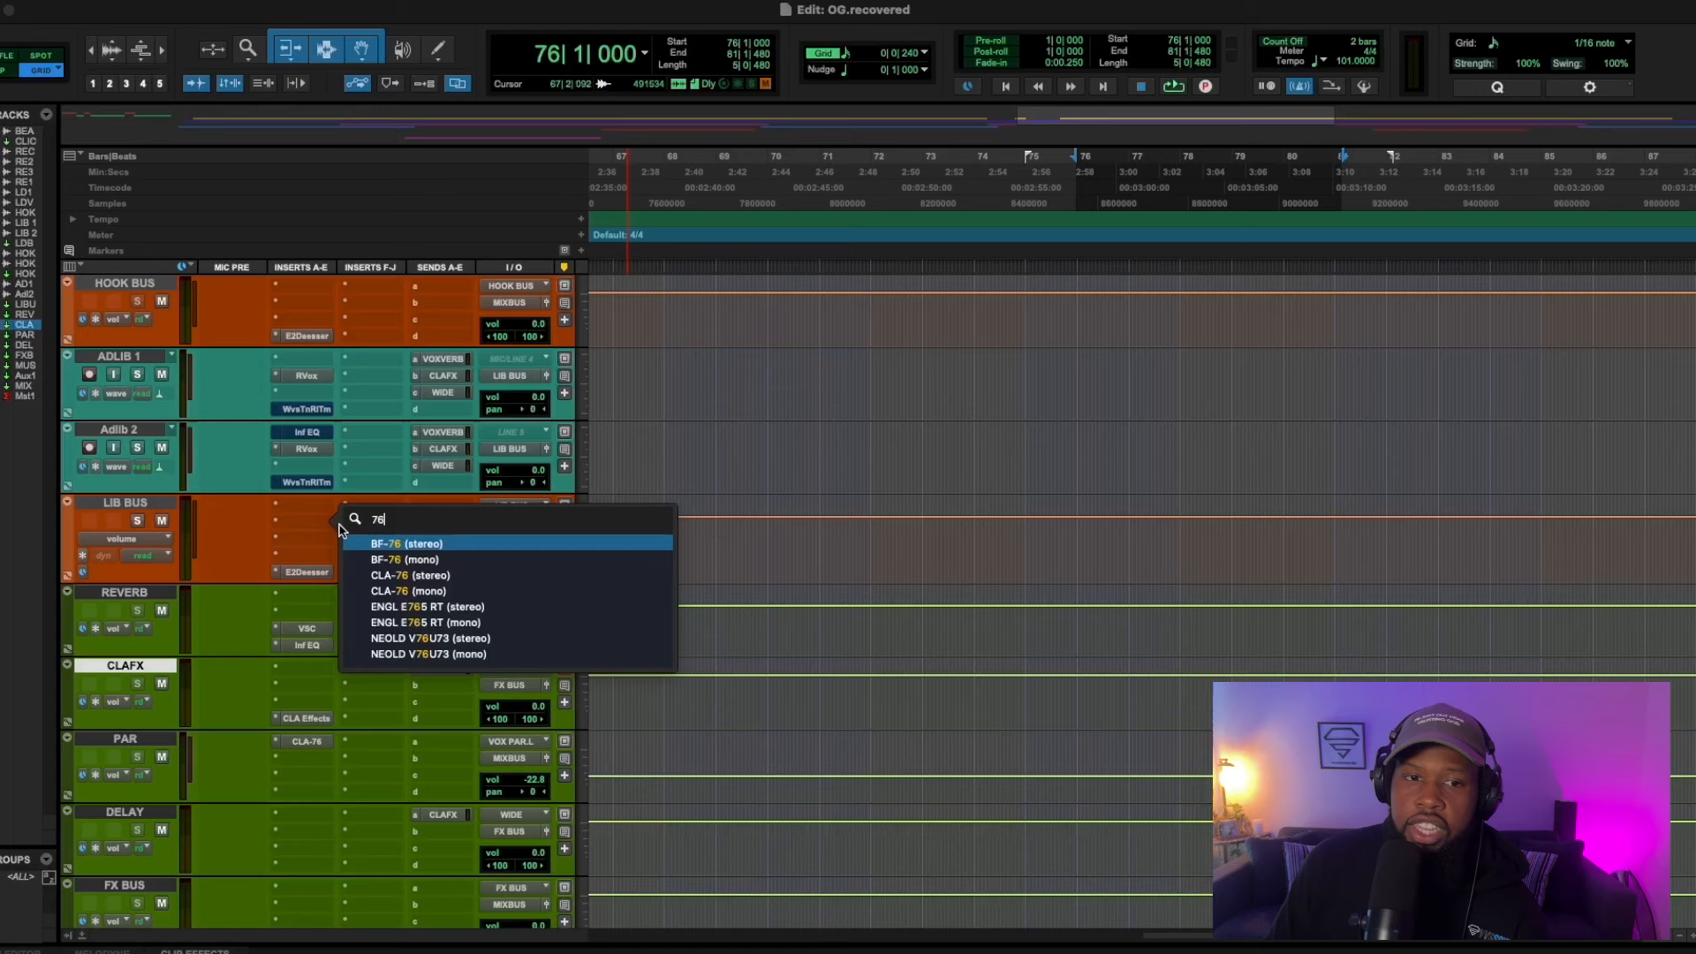
left_click(422, 576)
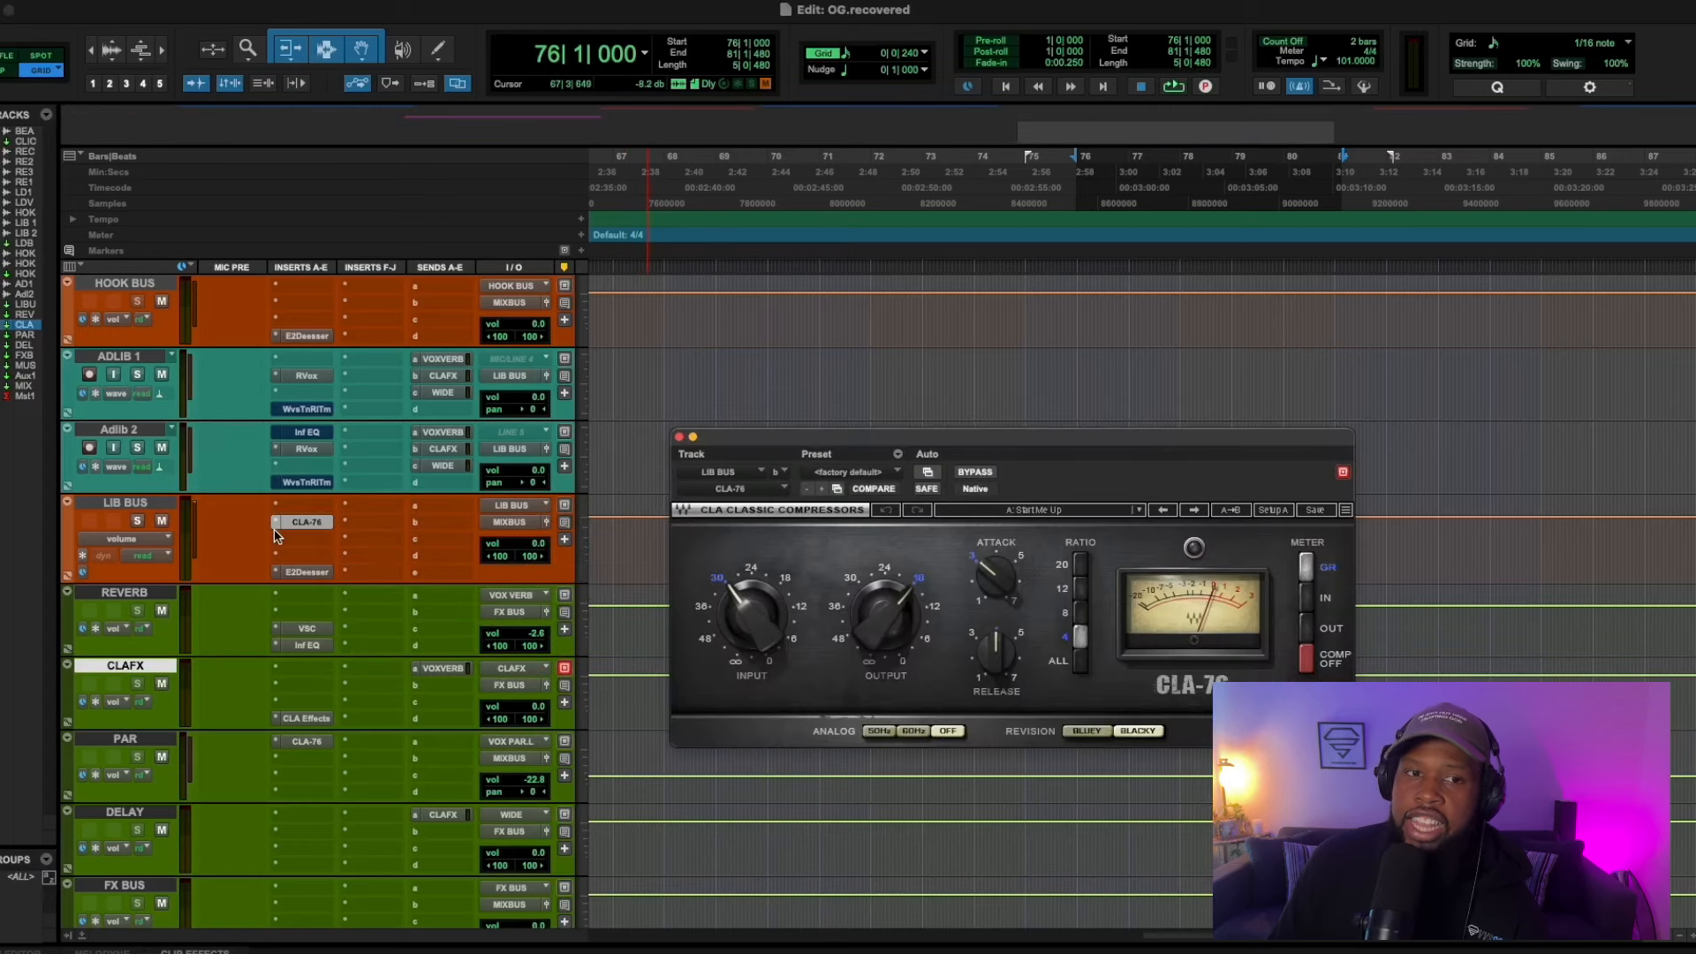
Open the CLA-76 on the LD BUS track to check its compressor settings
scroll(274, 534, "up", 10)
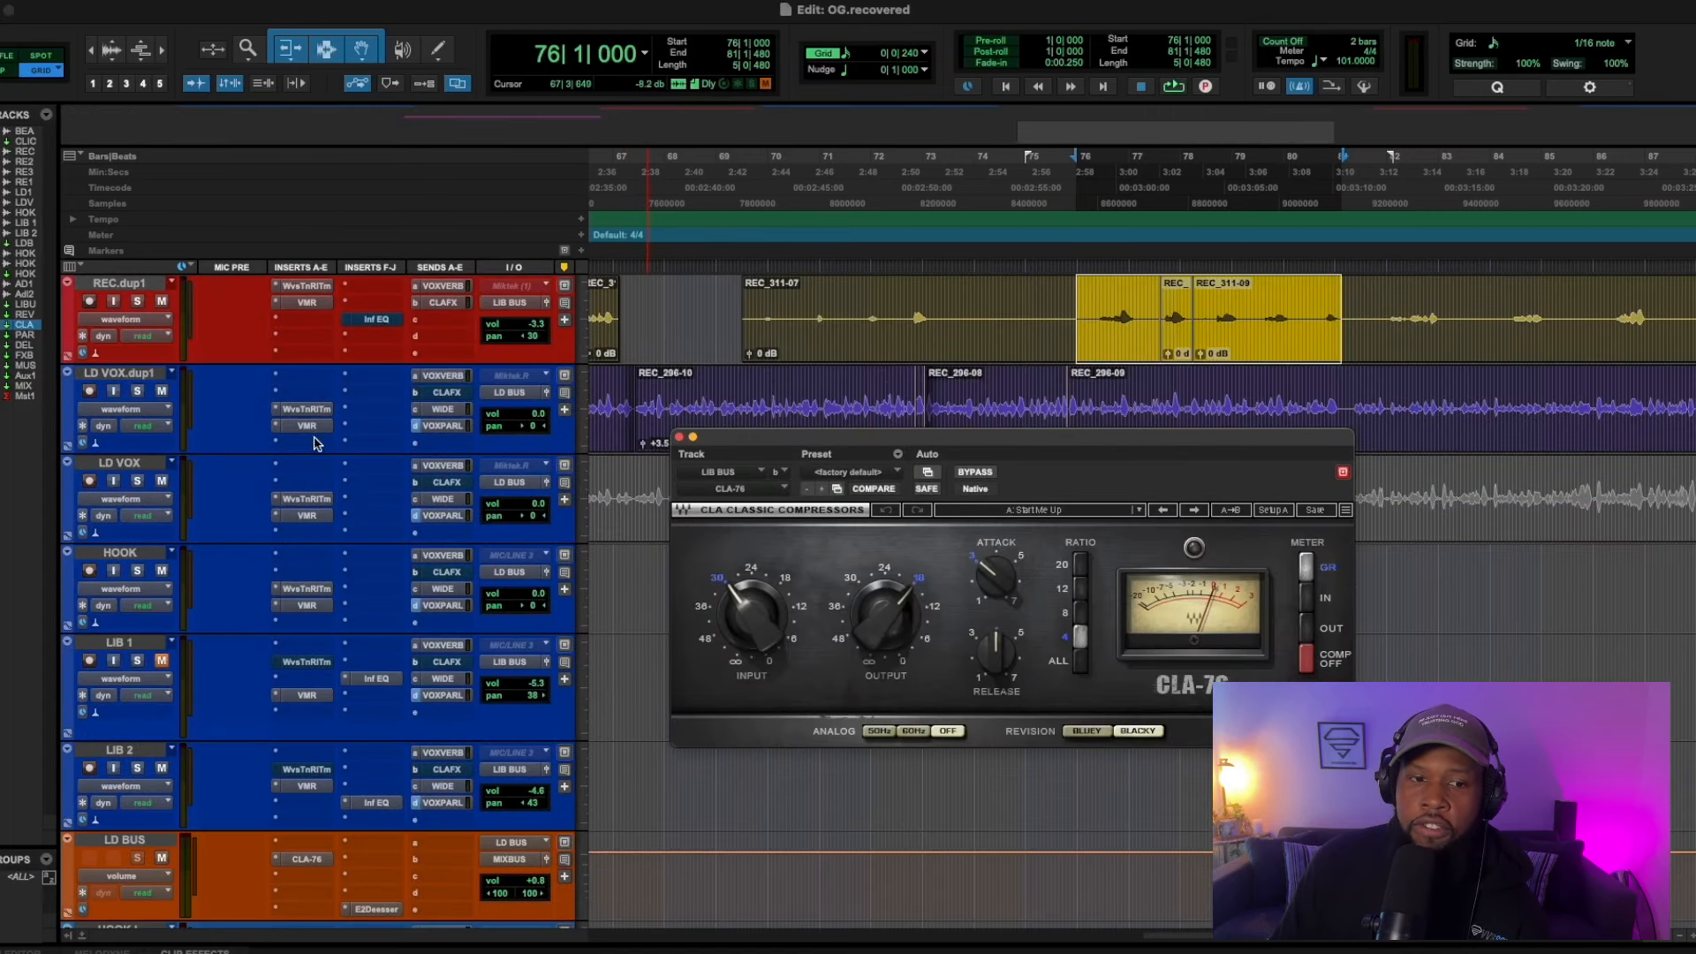
left_click(304, 861)
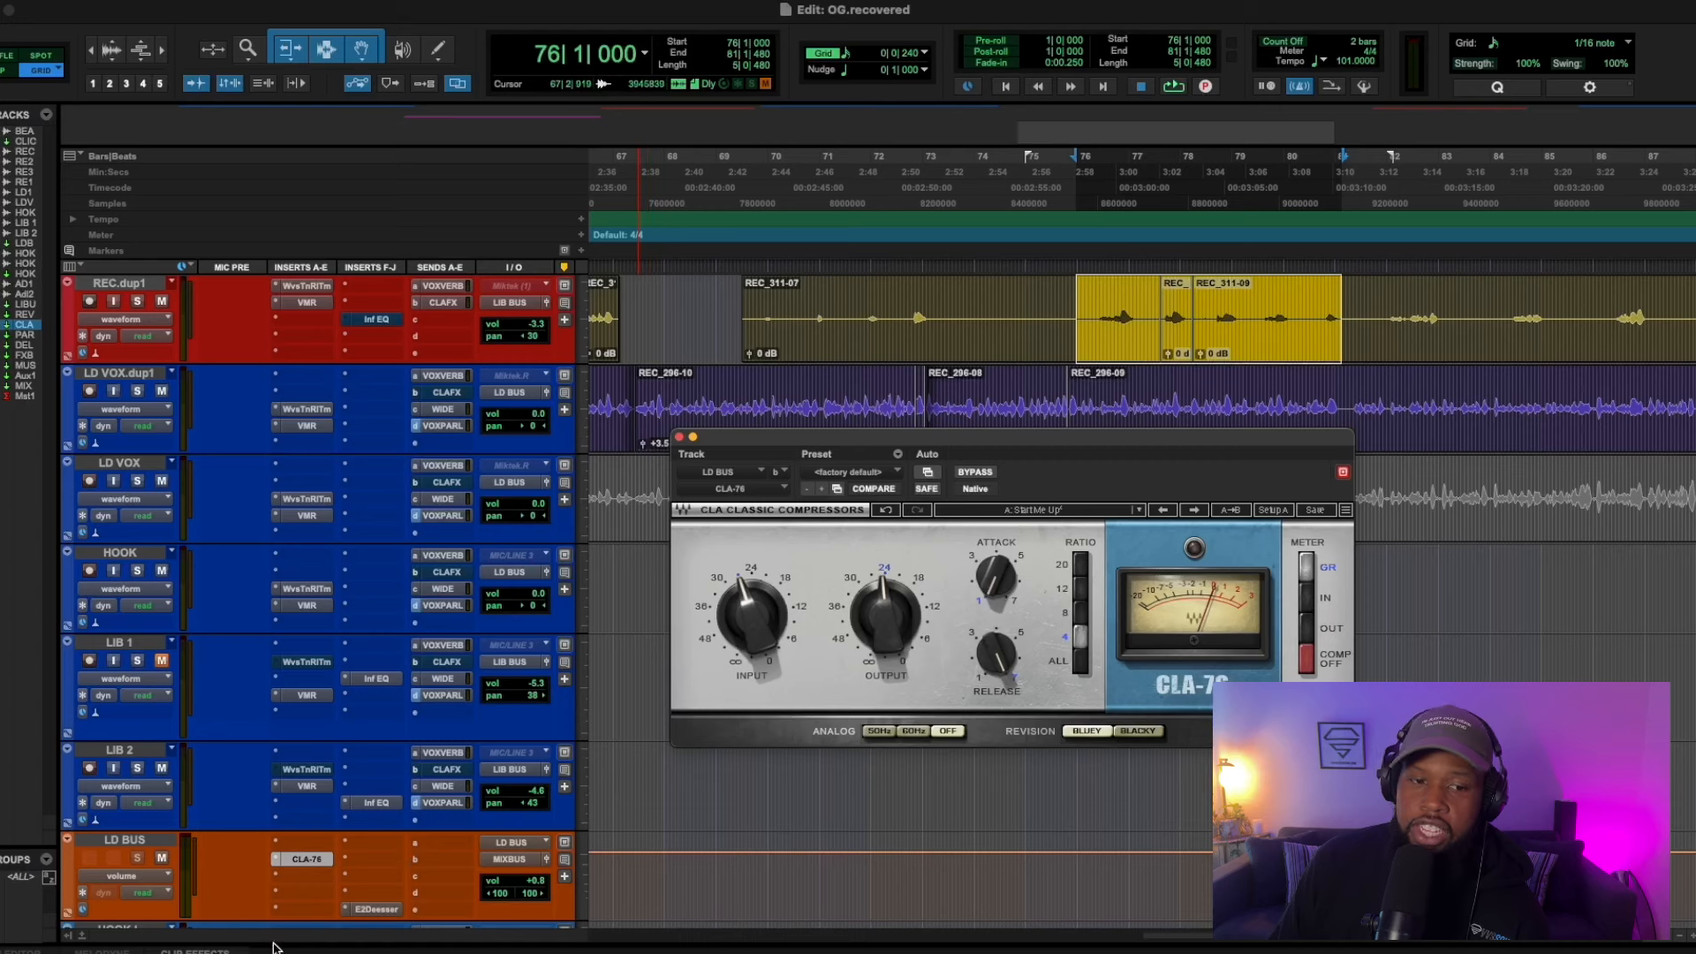
scroll(313, 539, "down", 10)
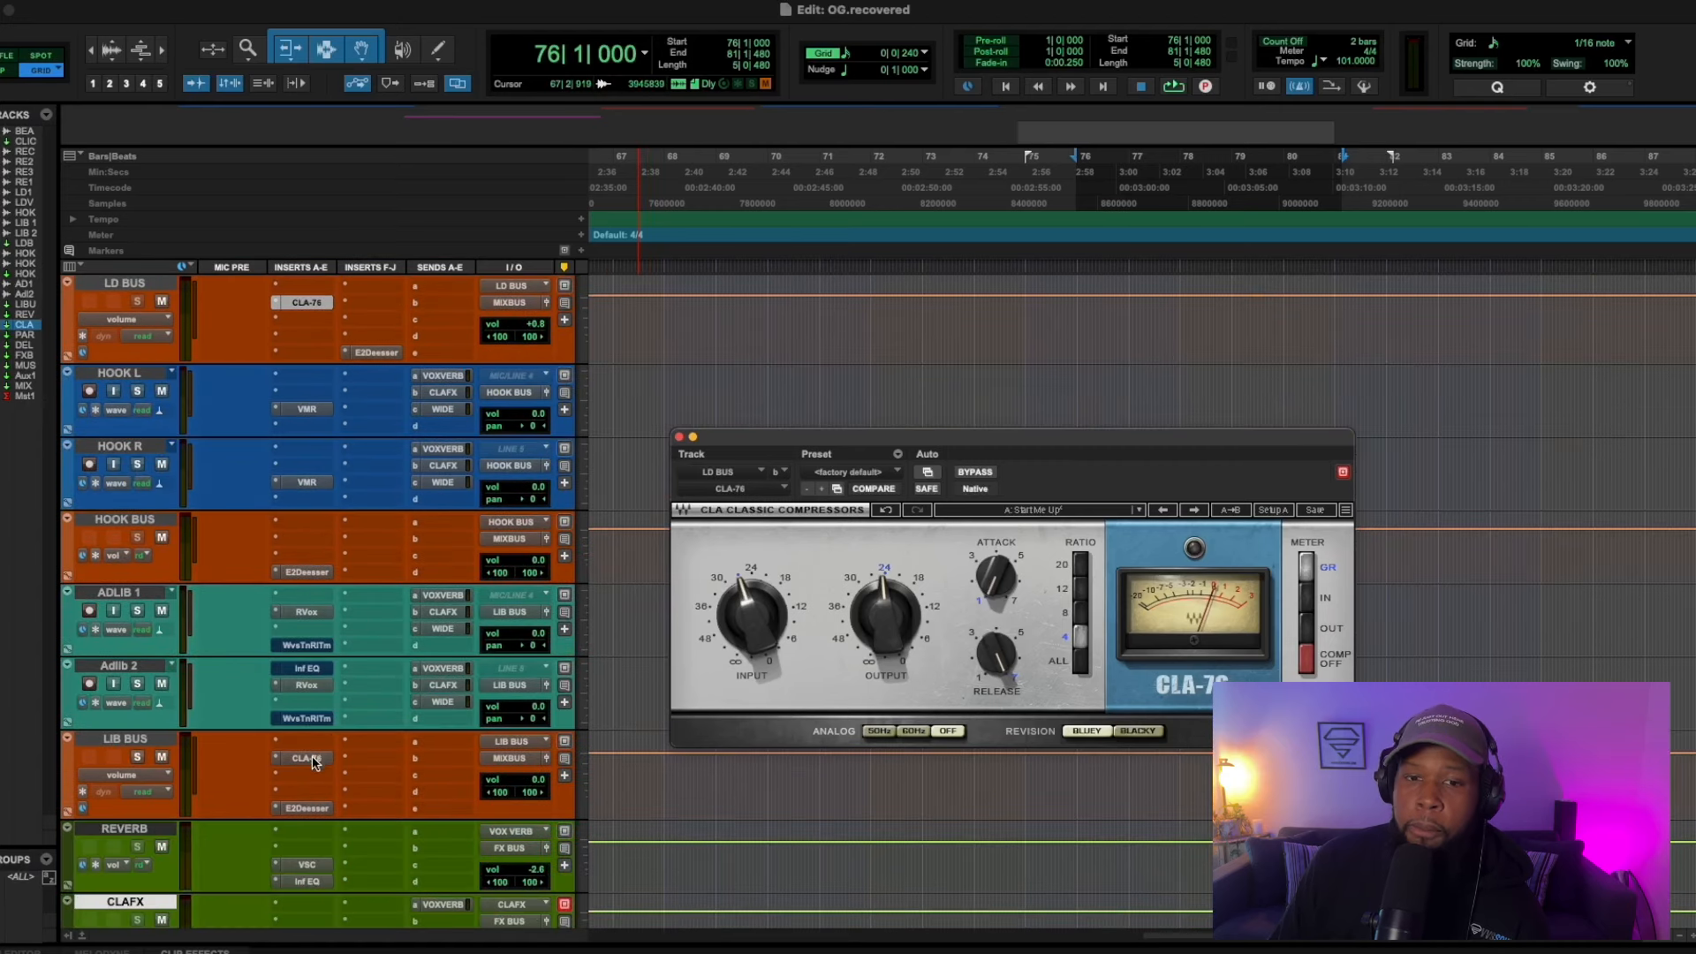
Set the LIB BUS CLA-76's input to about -21 and its output to about -25 while playing back the selected bars
left_click(306, 759)
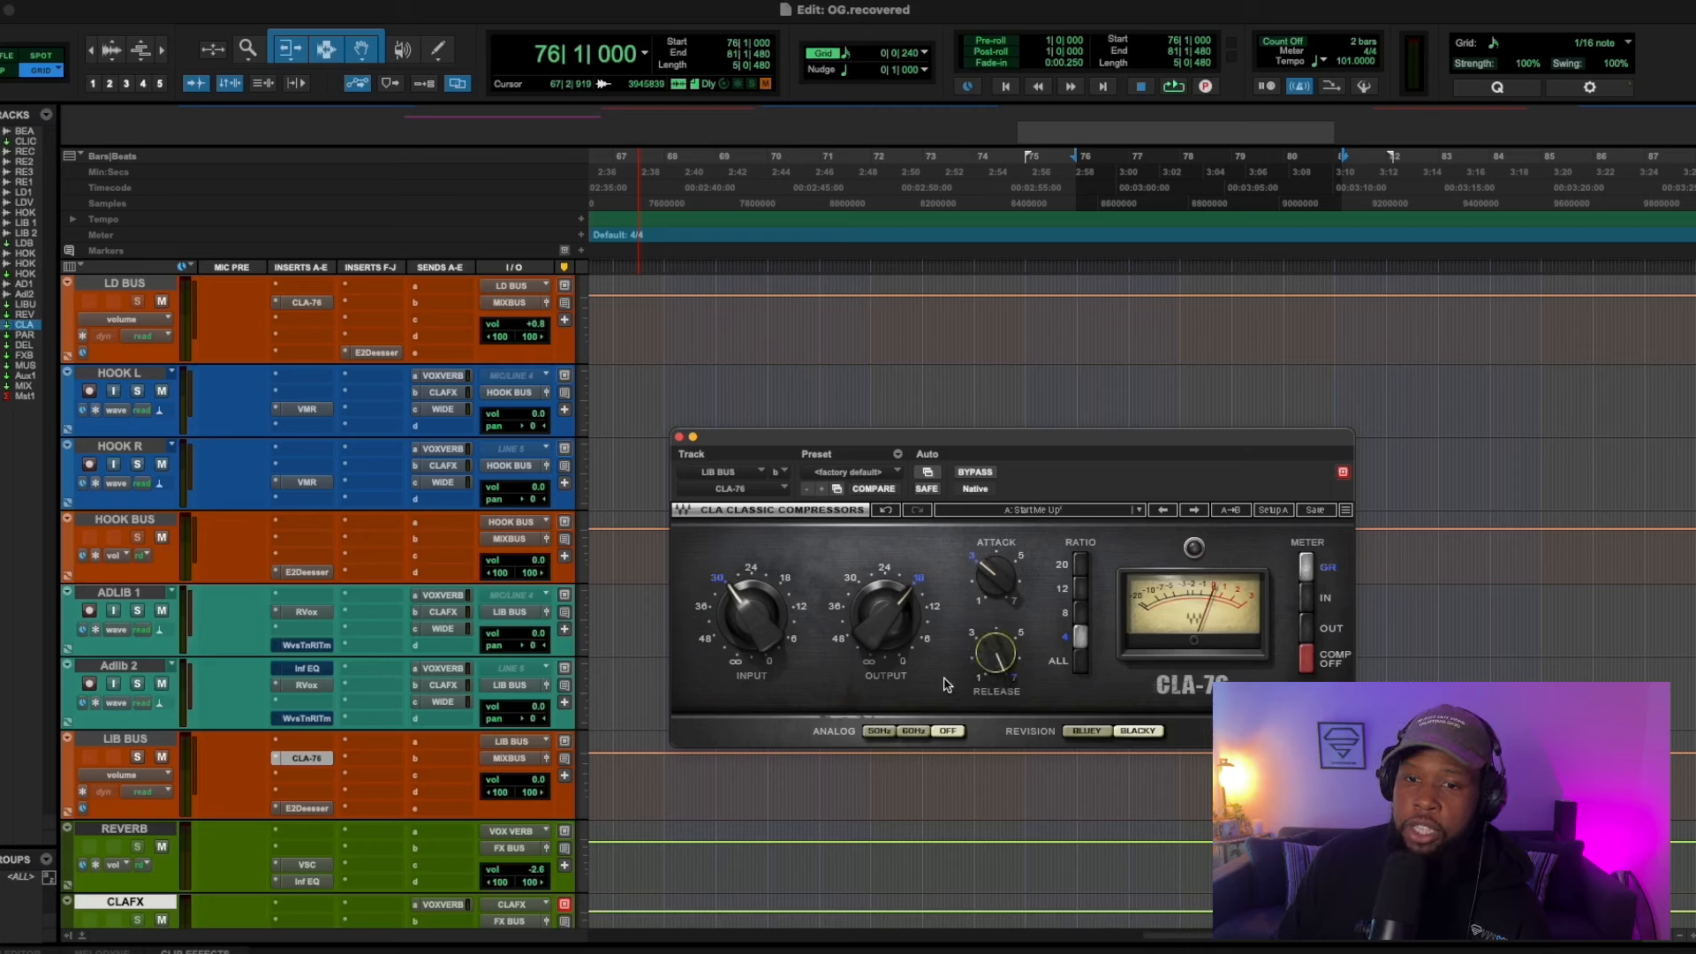
key("space")
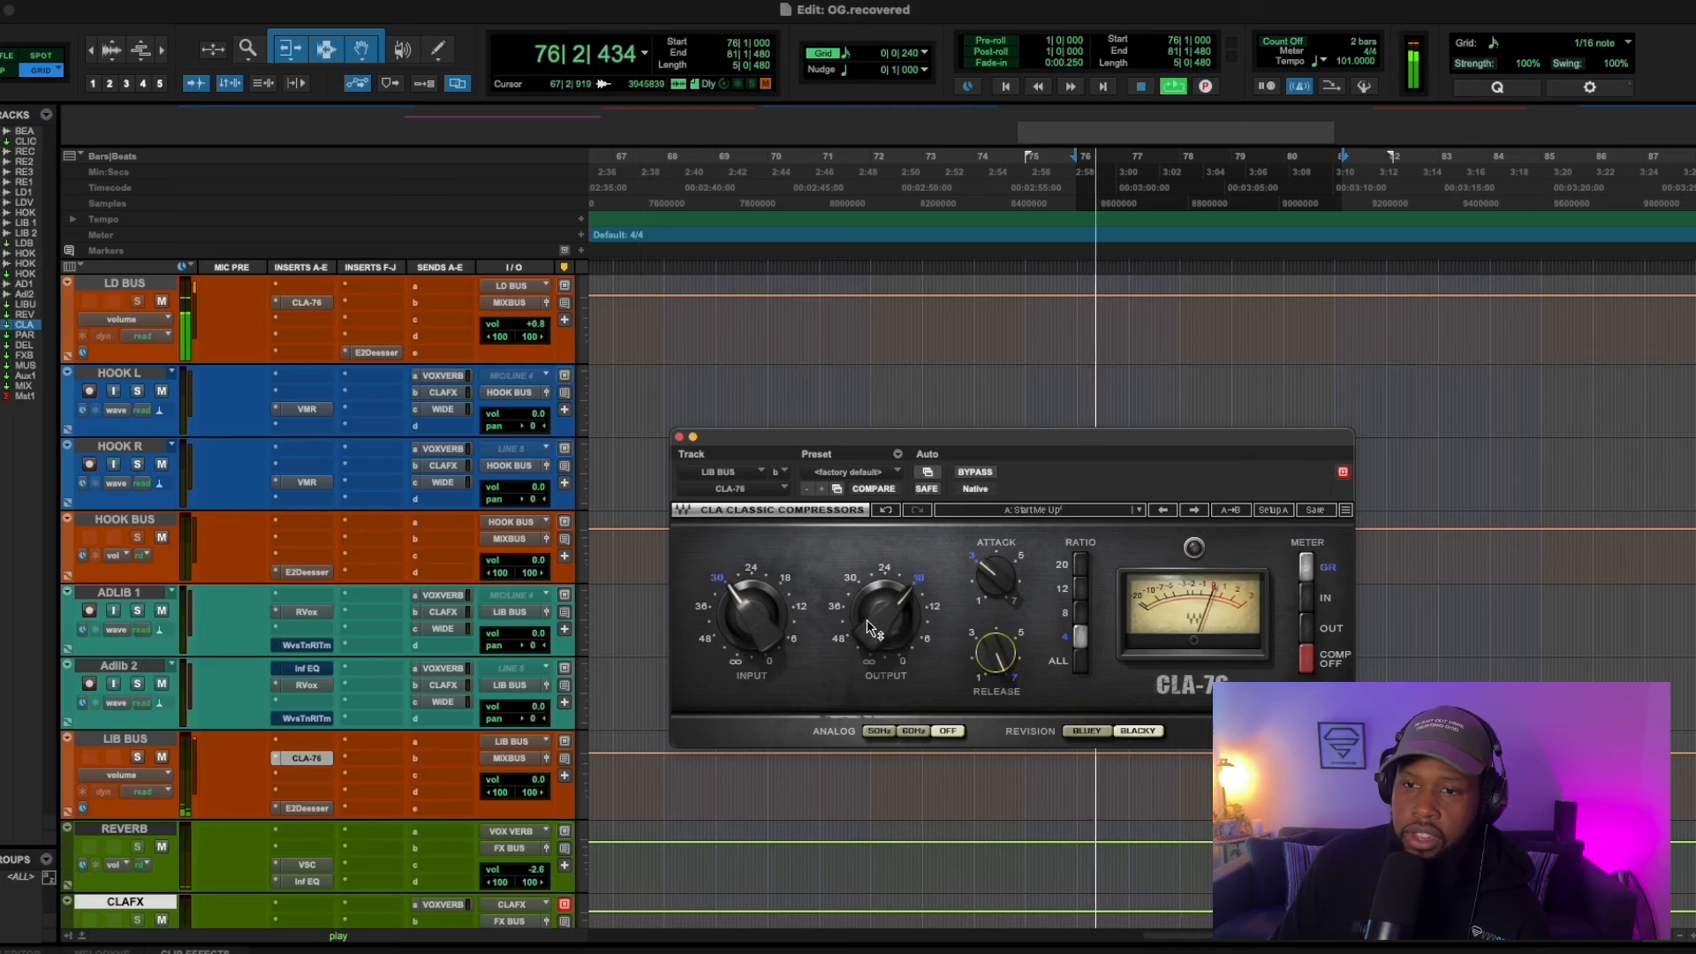
left_click_drag(875, 624, 875, 647)
left_click_drag(751, 618, 751, 592)
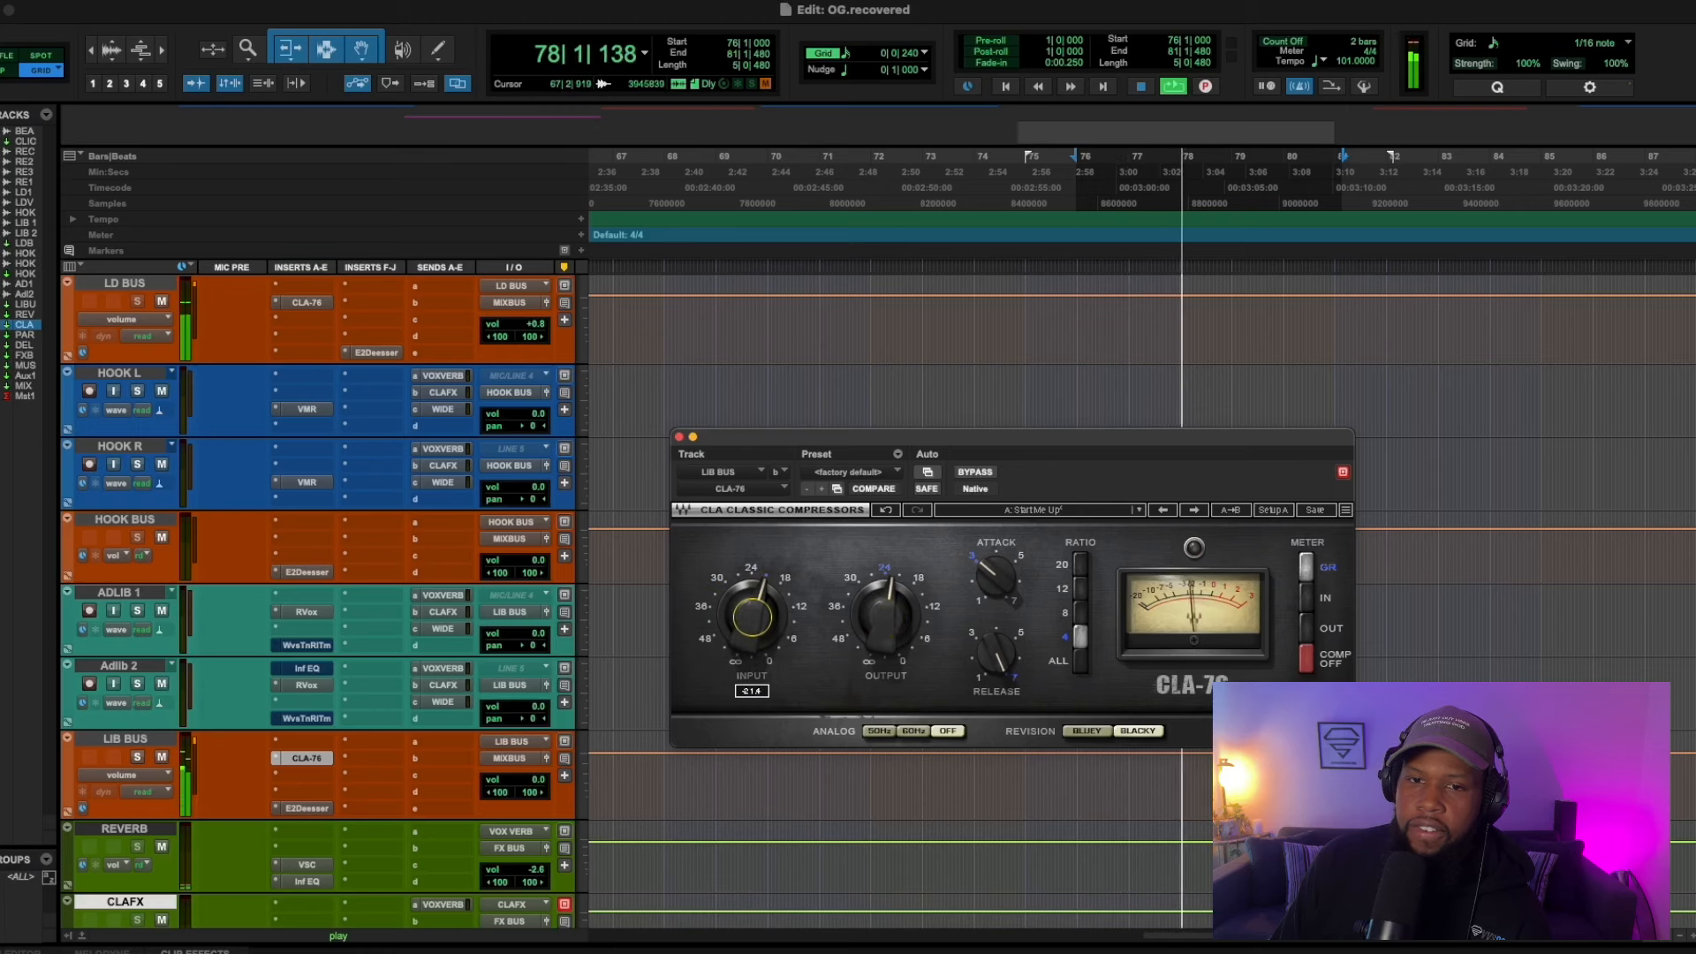
left_click_drag(888, 624, 887, 634)
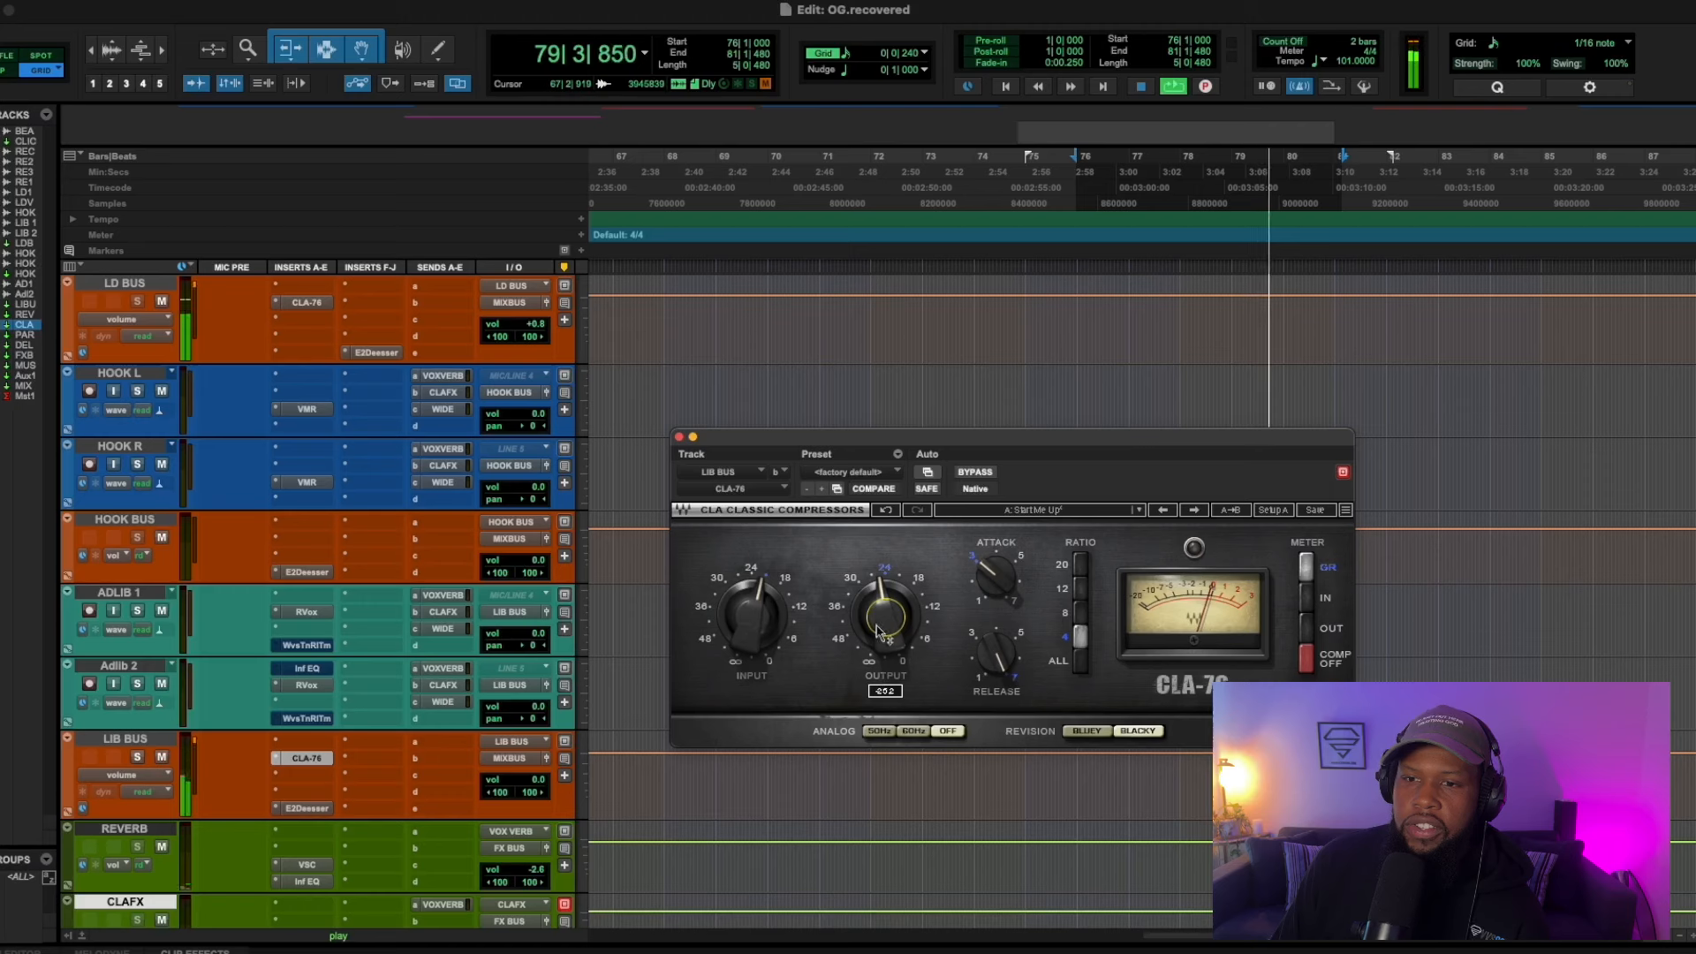
left_click_drag(751, 623, 752, 616)
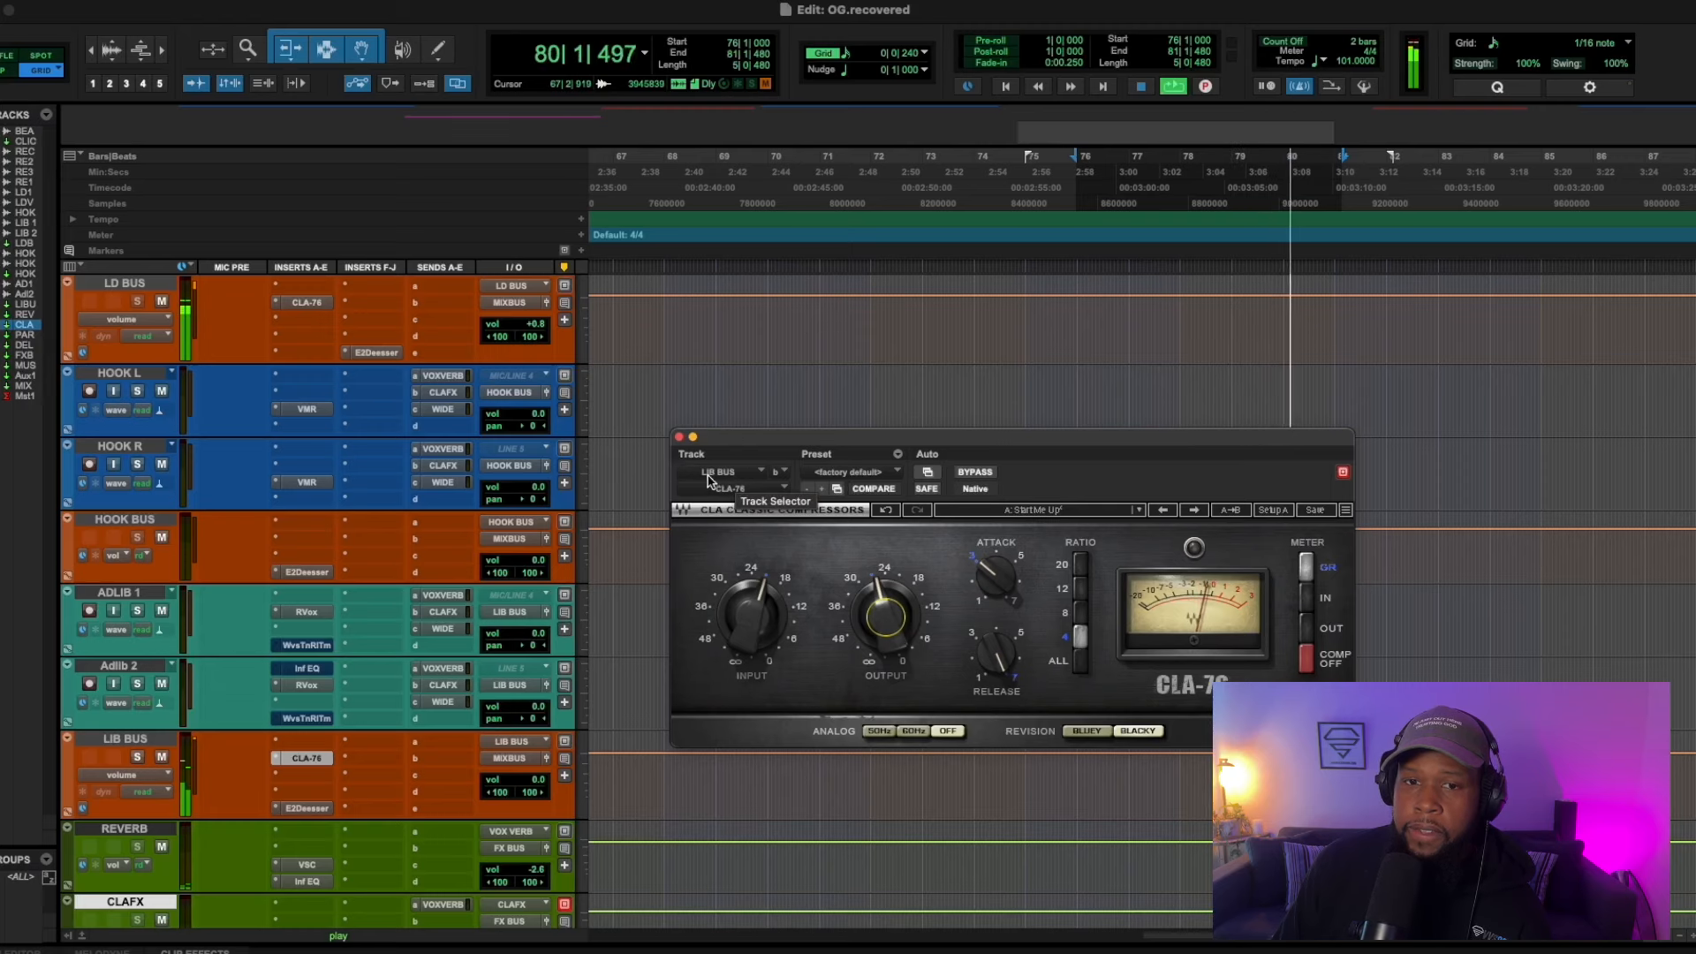
left_click(679, 436)
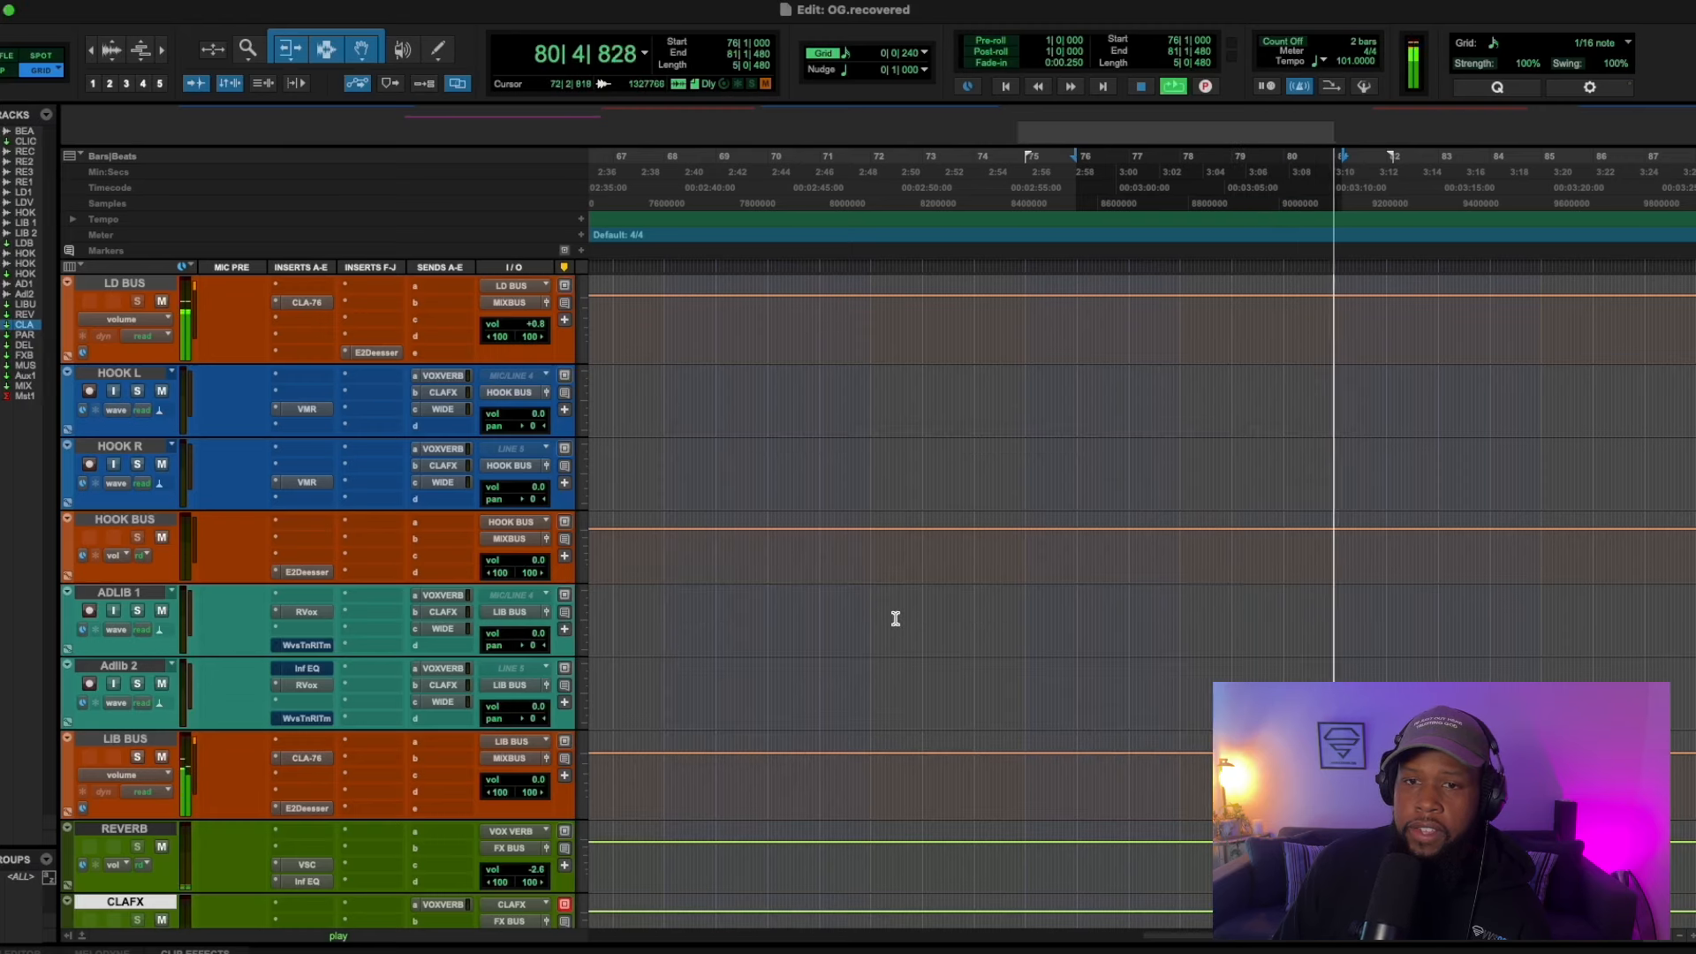
Open the Infinity EQ on the REC.dup1 track and take it out of bypass
scroll(894, 616, "up", 10)
key("space")
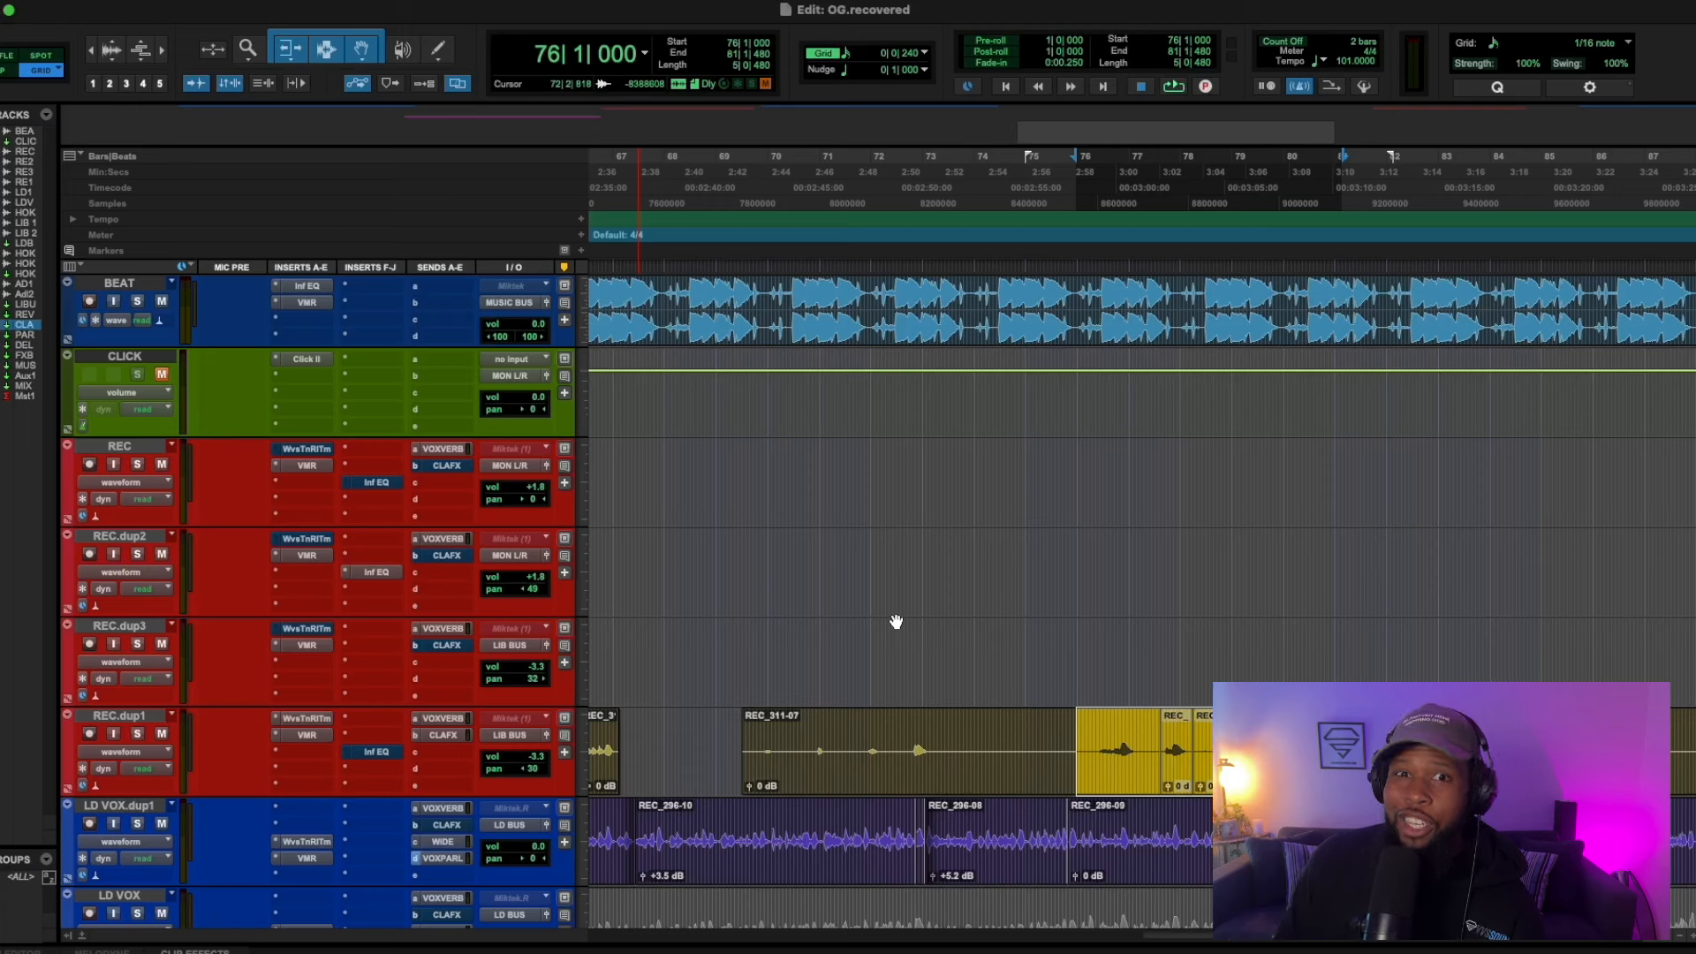
left_click(376, 753)
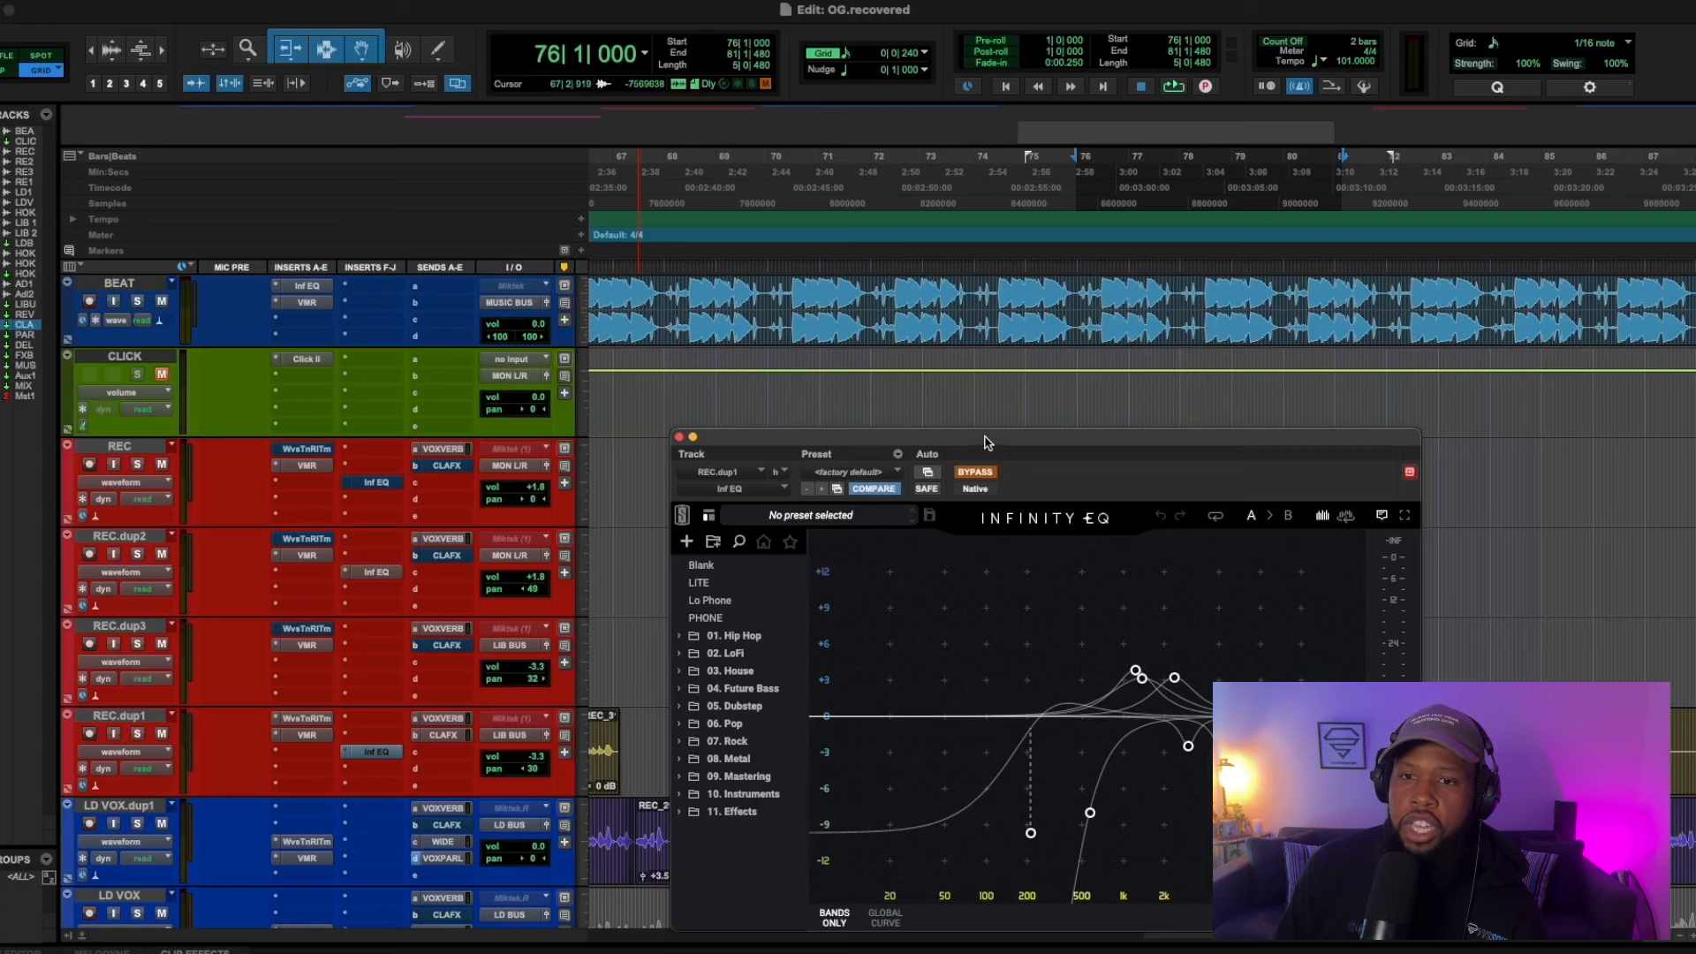
left_click_drag(986, 441, 876, 232)
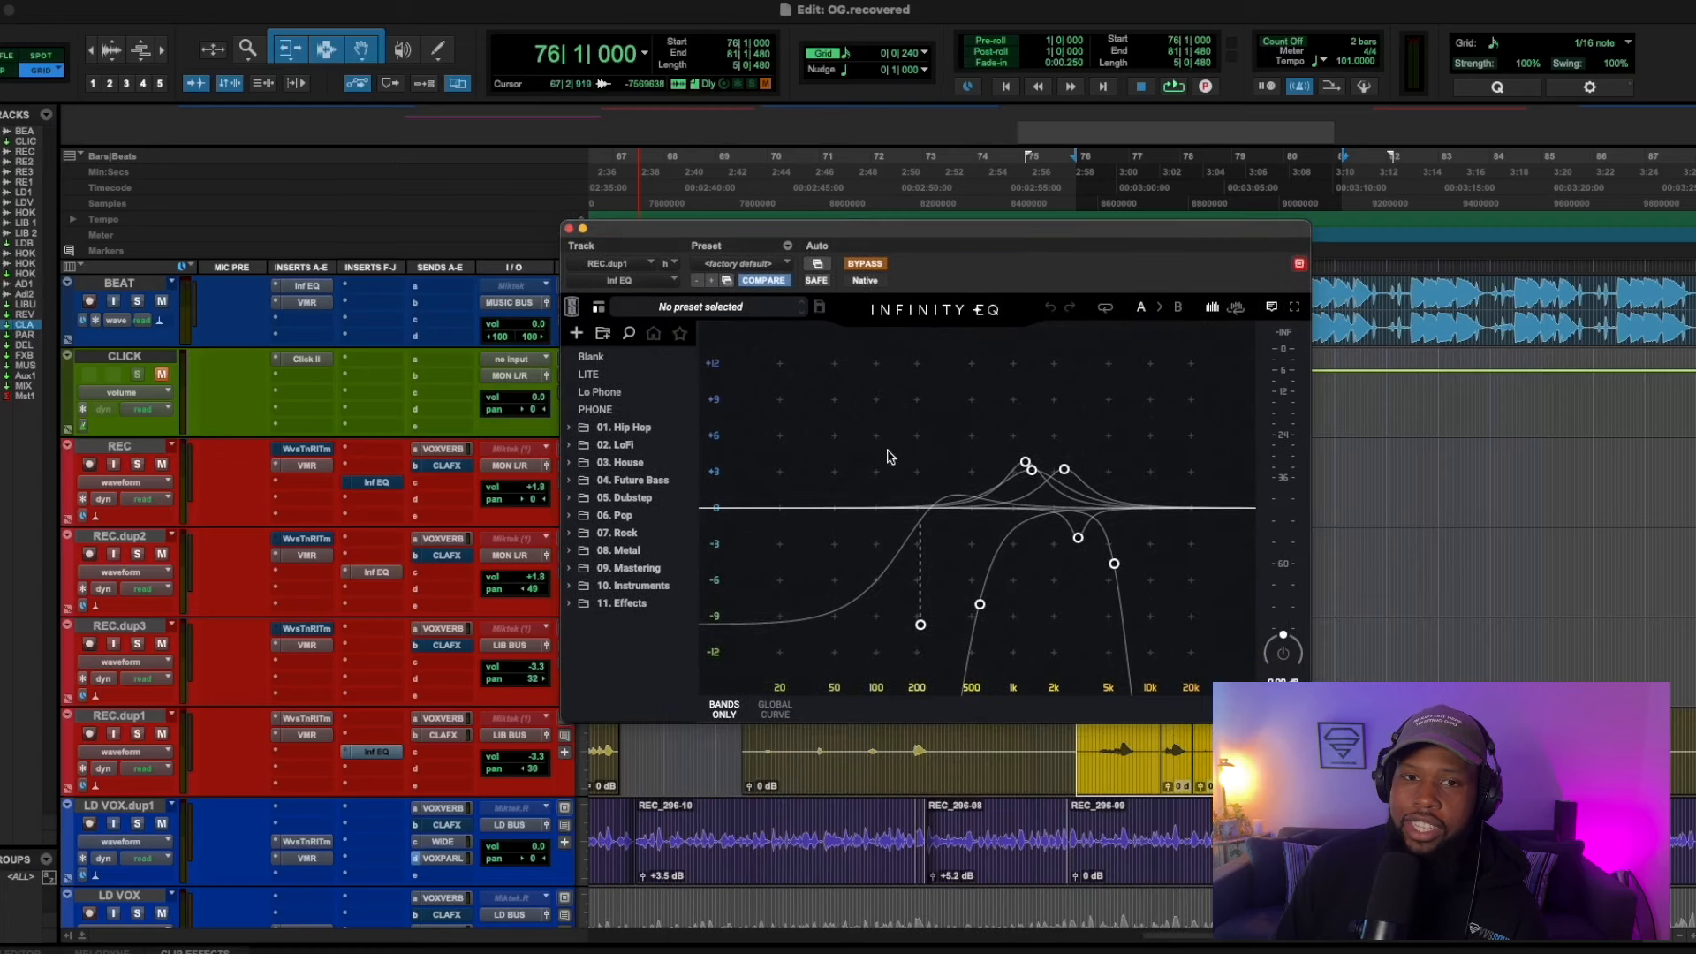
left_click(866, 263)
mouse_move(972, 587)
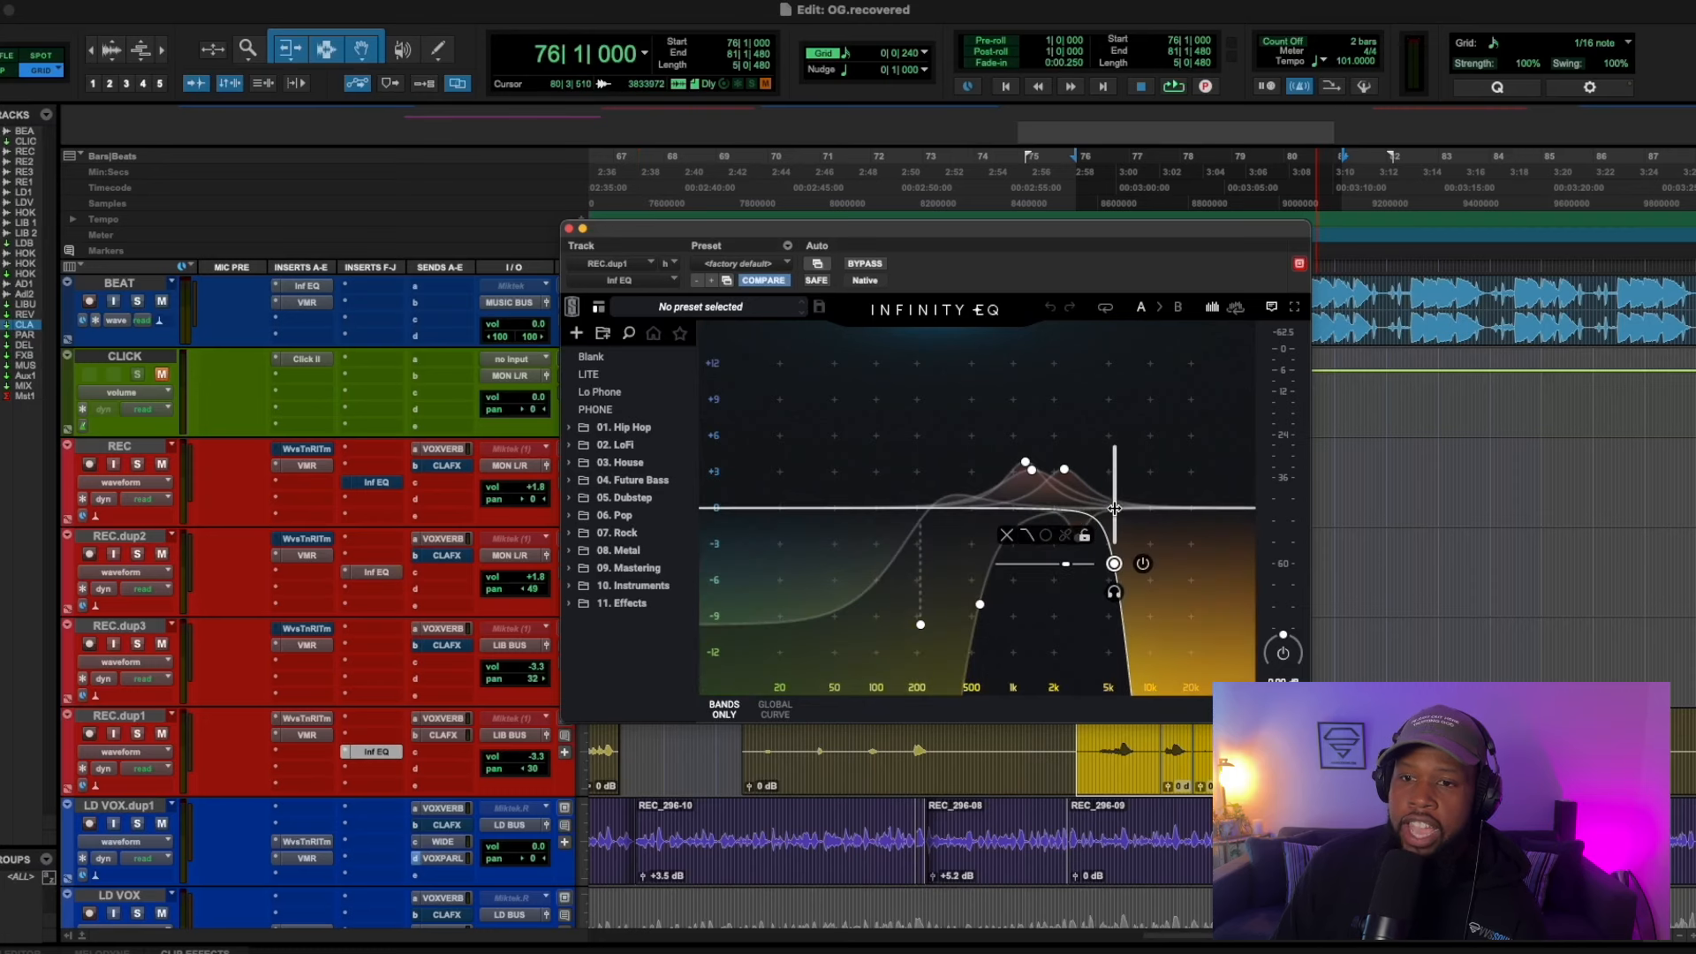
Sweep the high-cut band of REC.dup1's Infinity EQ during playback and set it to about 3.57 kHz
left_click_drag(1114, 564, 1093, 563)
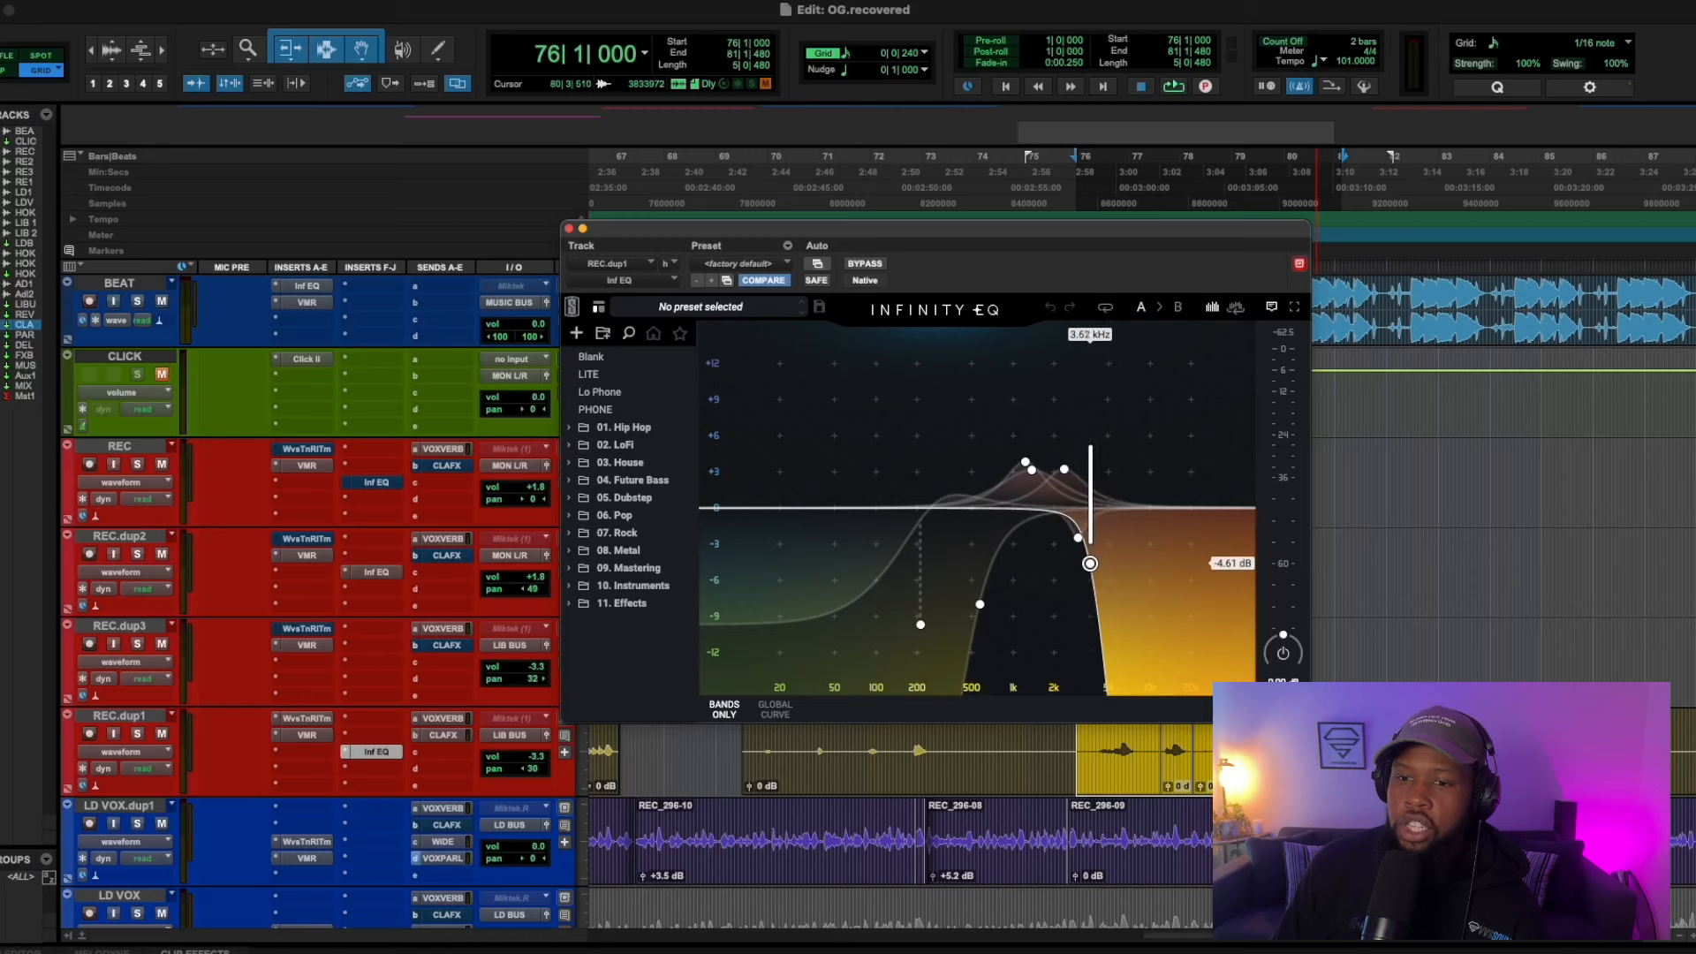
key("space")
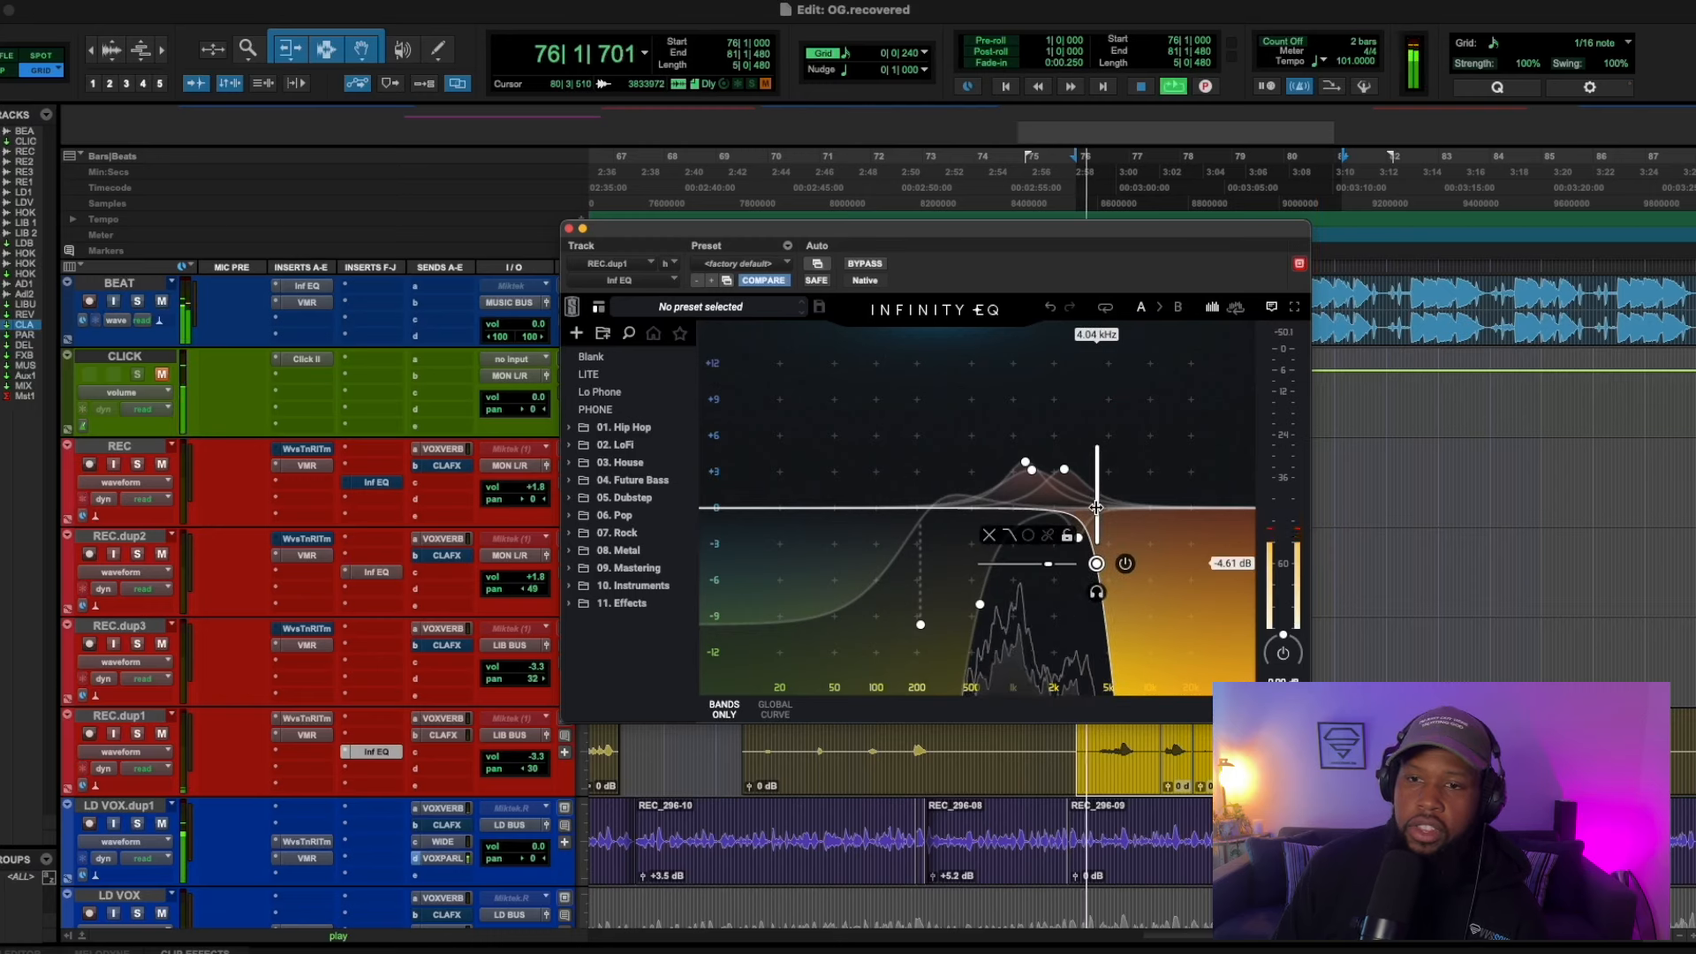
left_click_drag(1096, 500, 1122, 500)
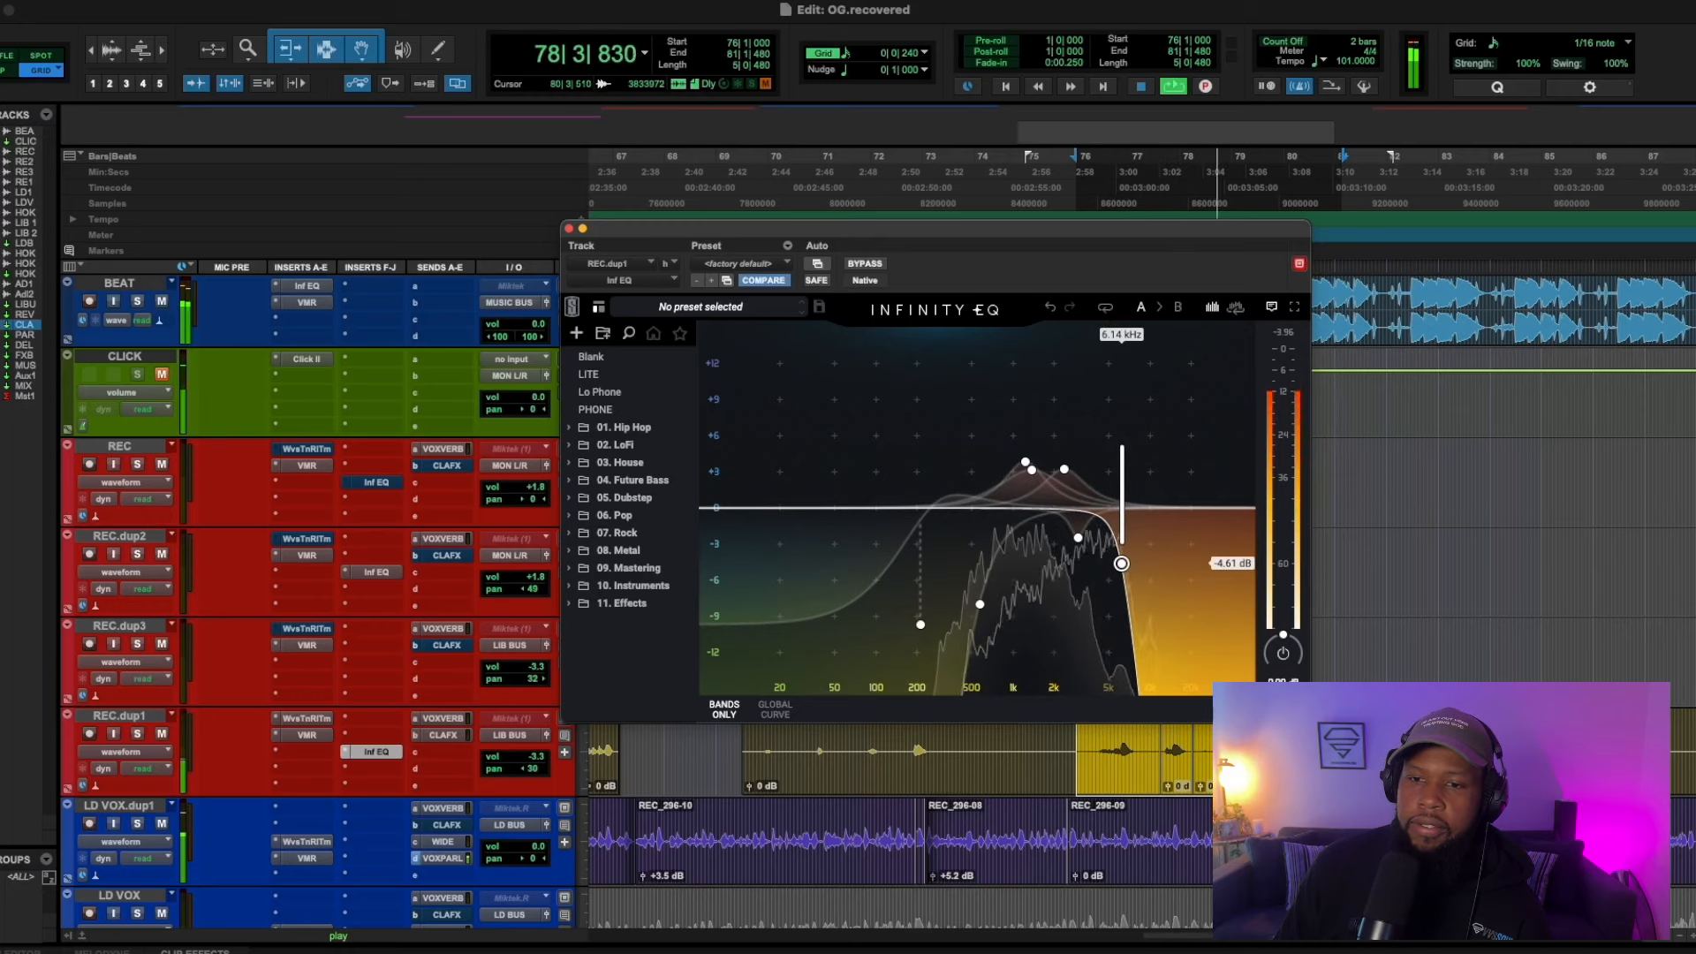
key("space")
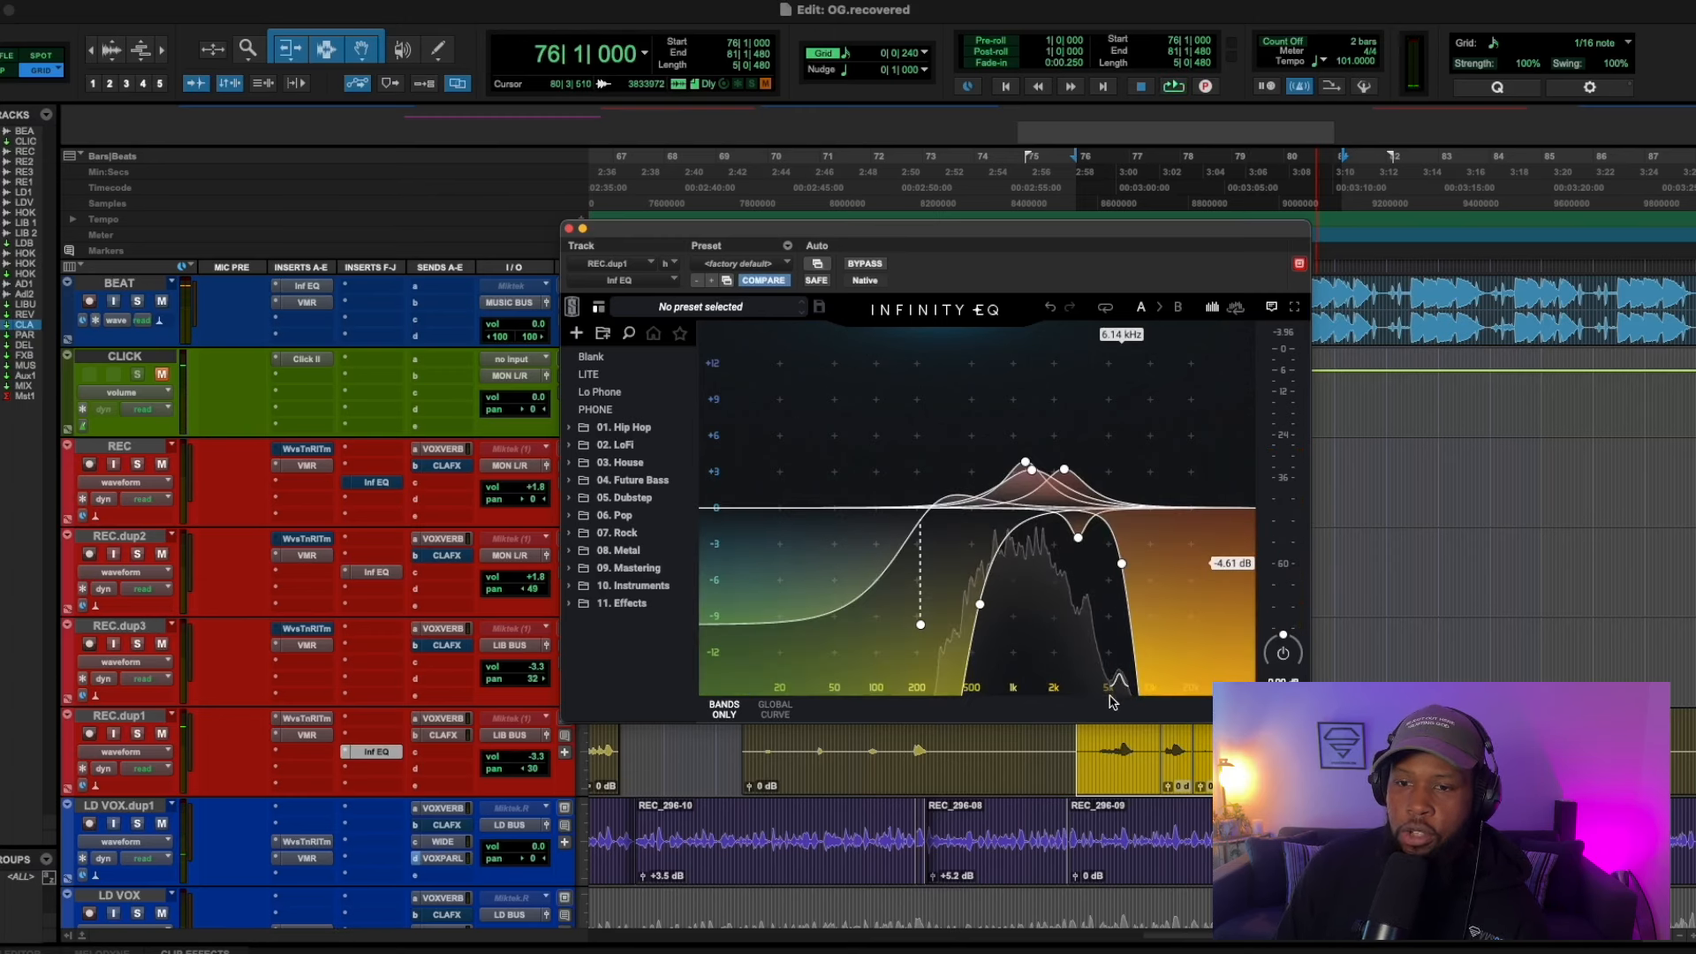
mouse_move(1121, 565)
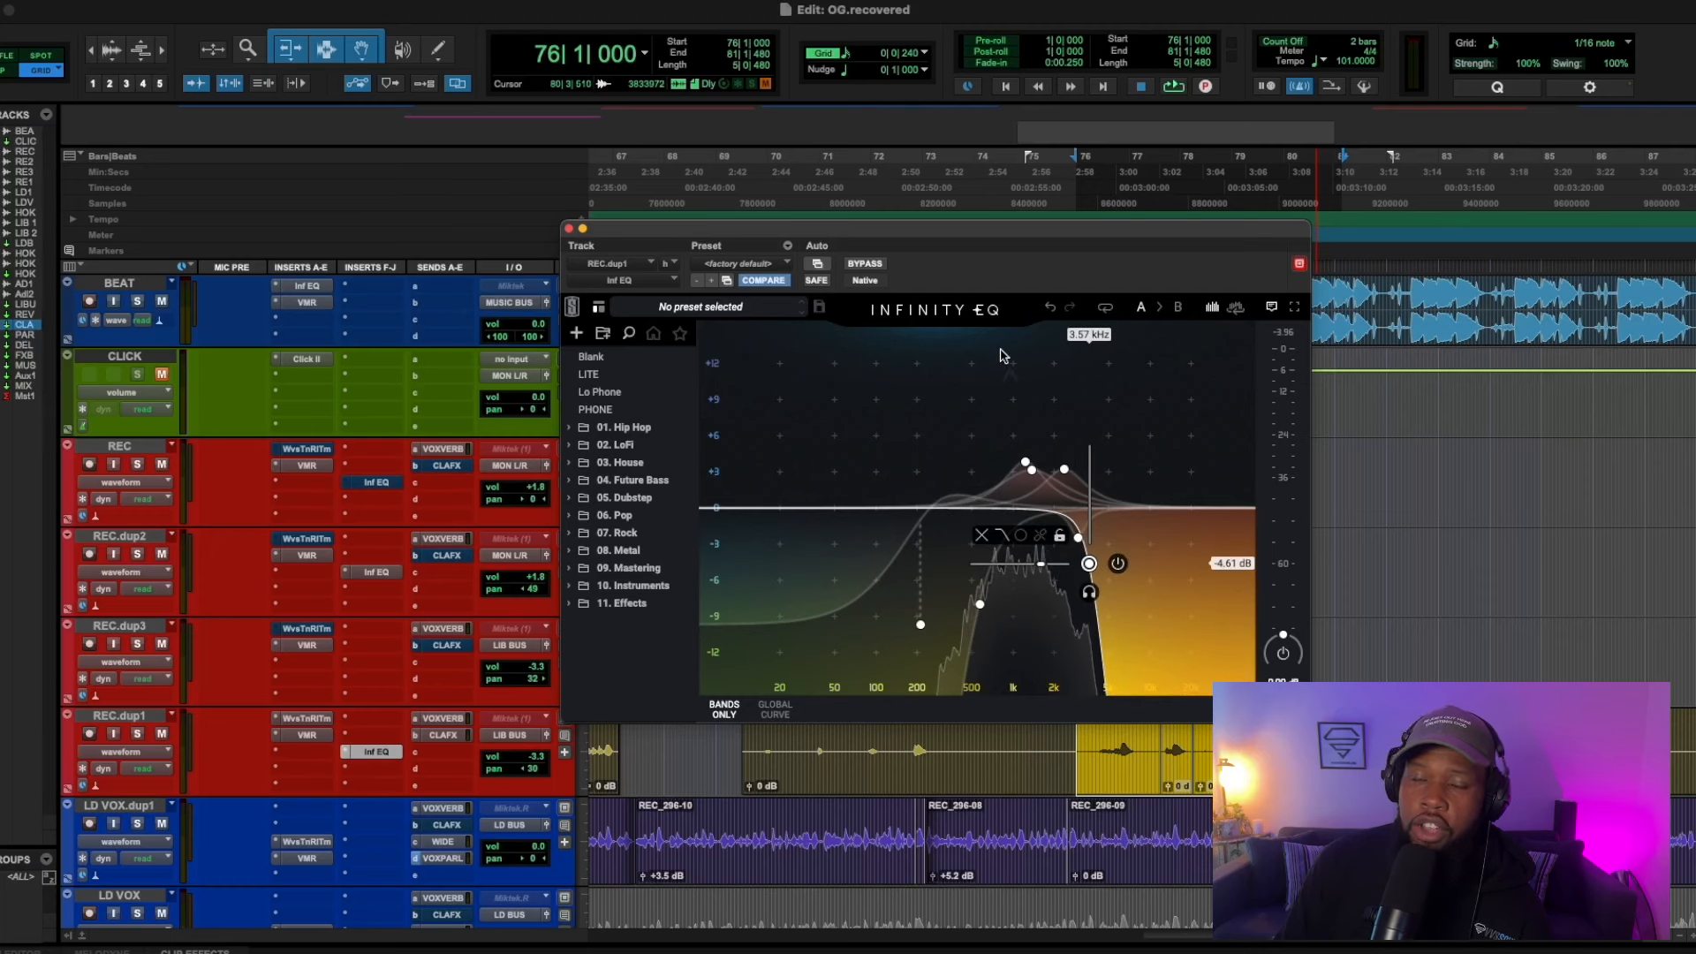
key("space")
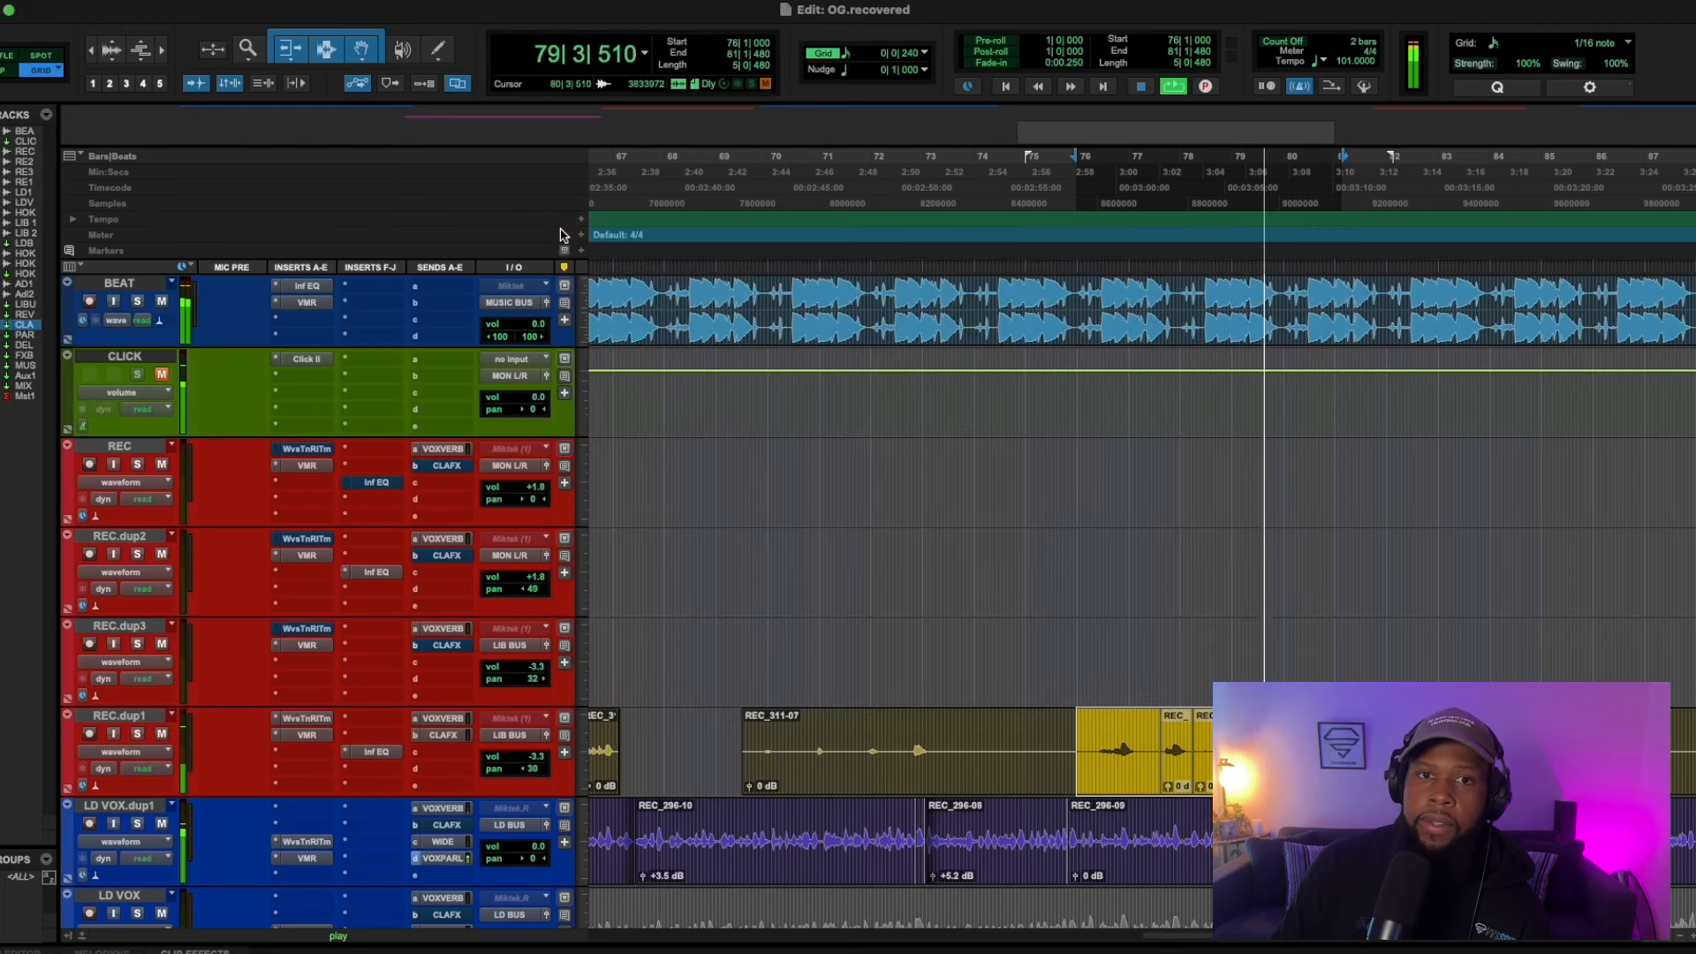
left_click(568, 229)
key("space")
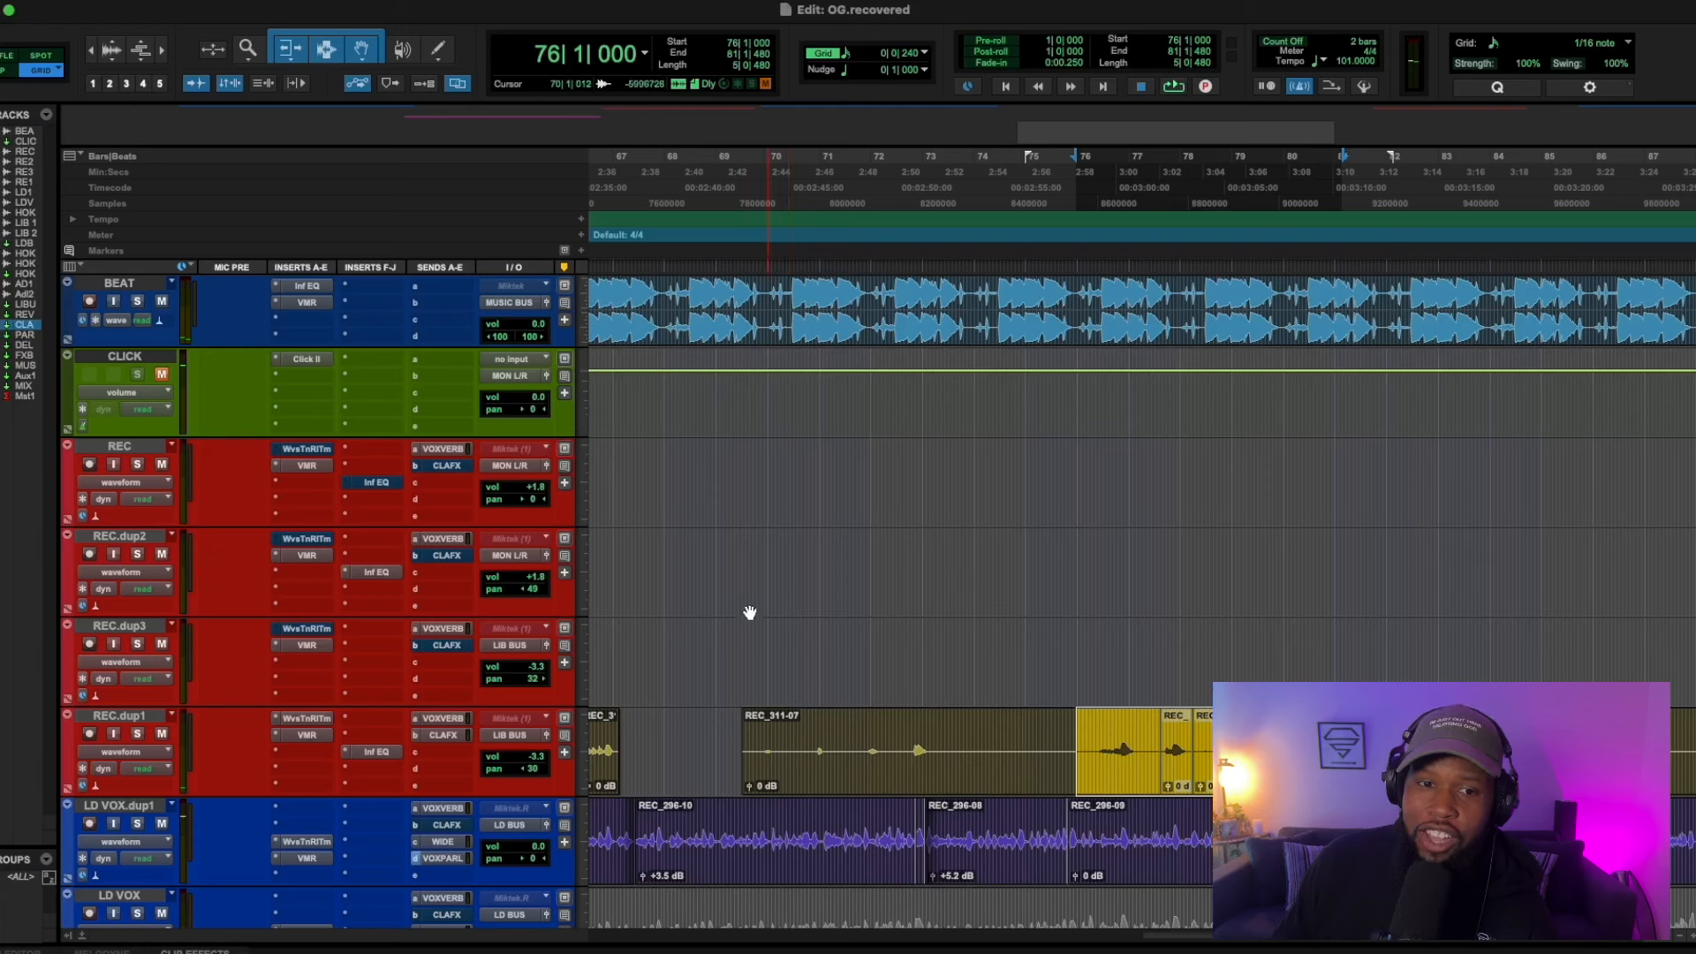
Set REC.dup1's VOXVERB send level to -15.6 dB and play back the selected bars
left_click(450, 722)
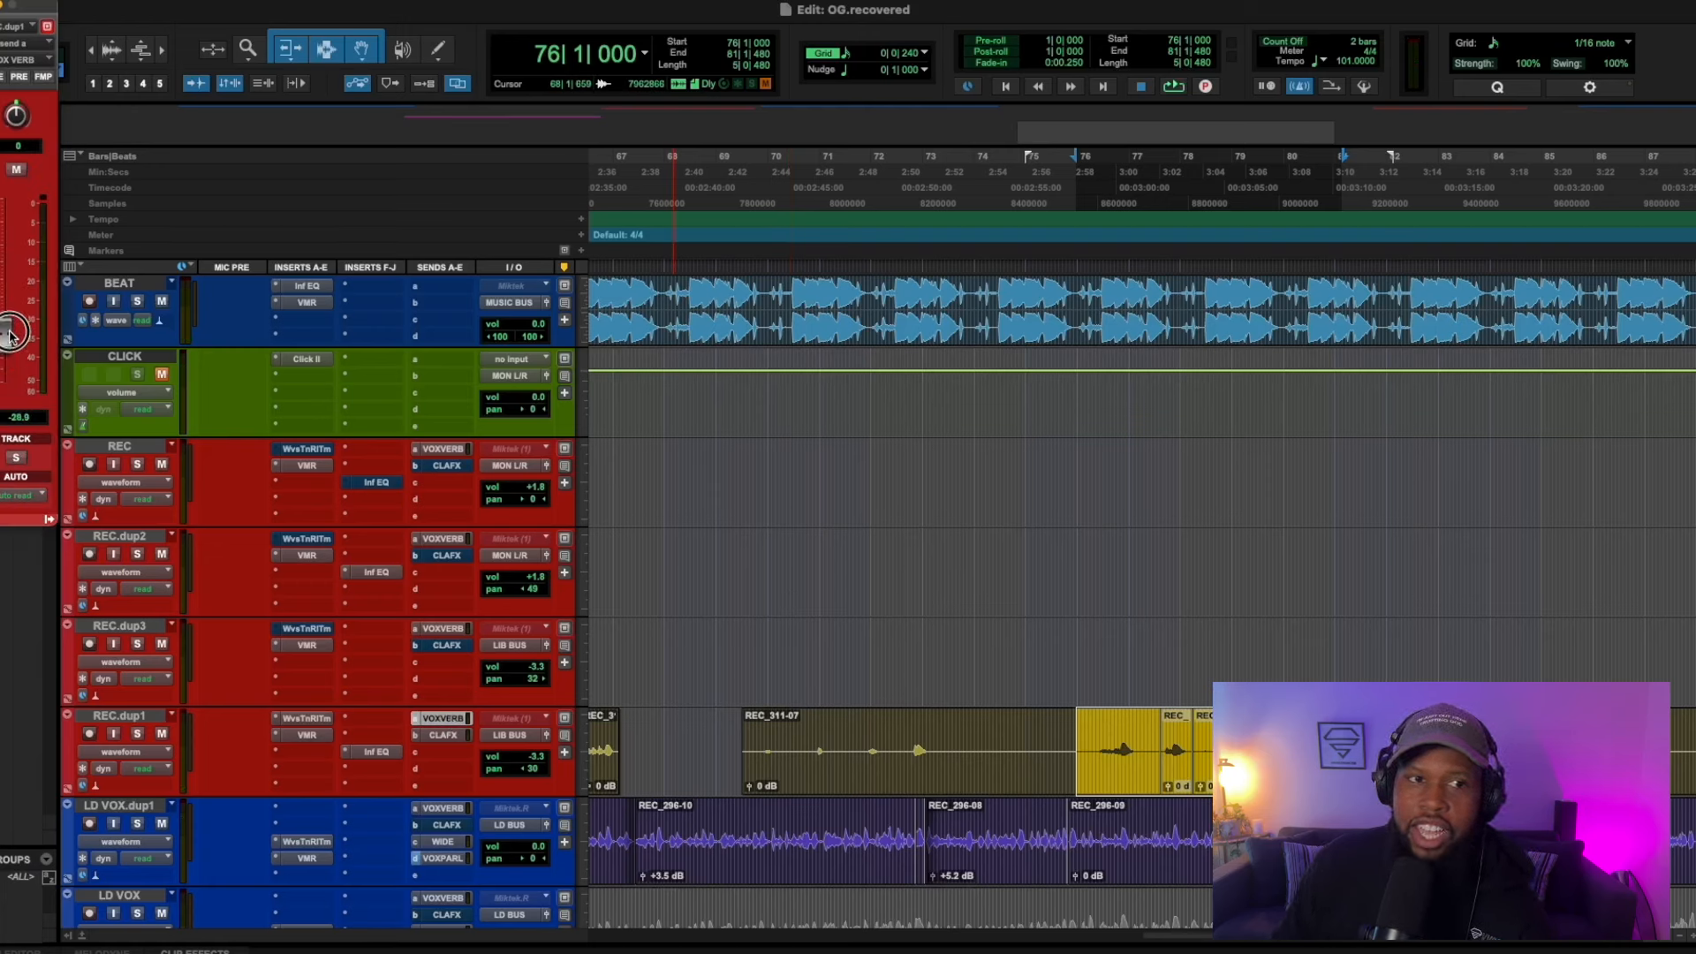
key("space")
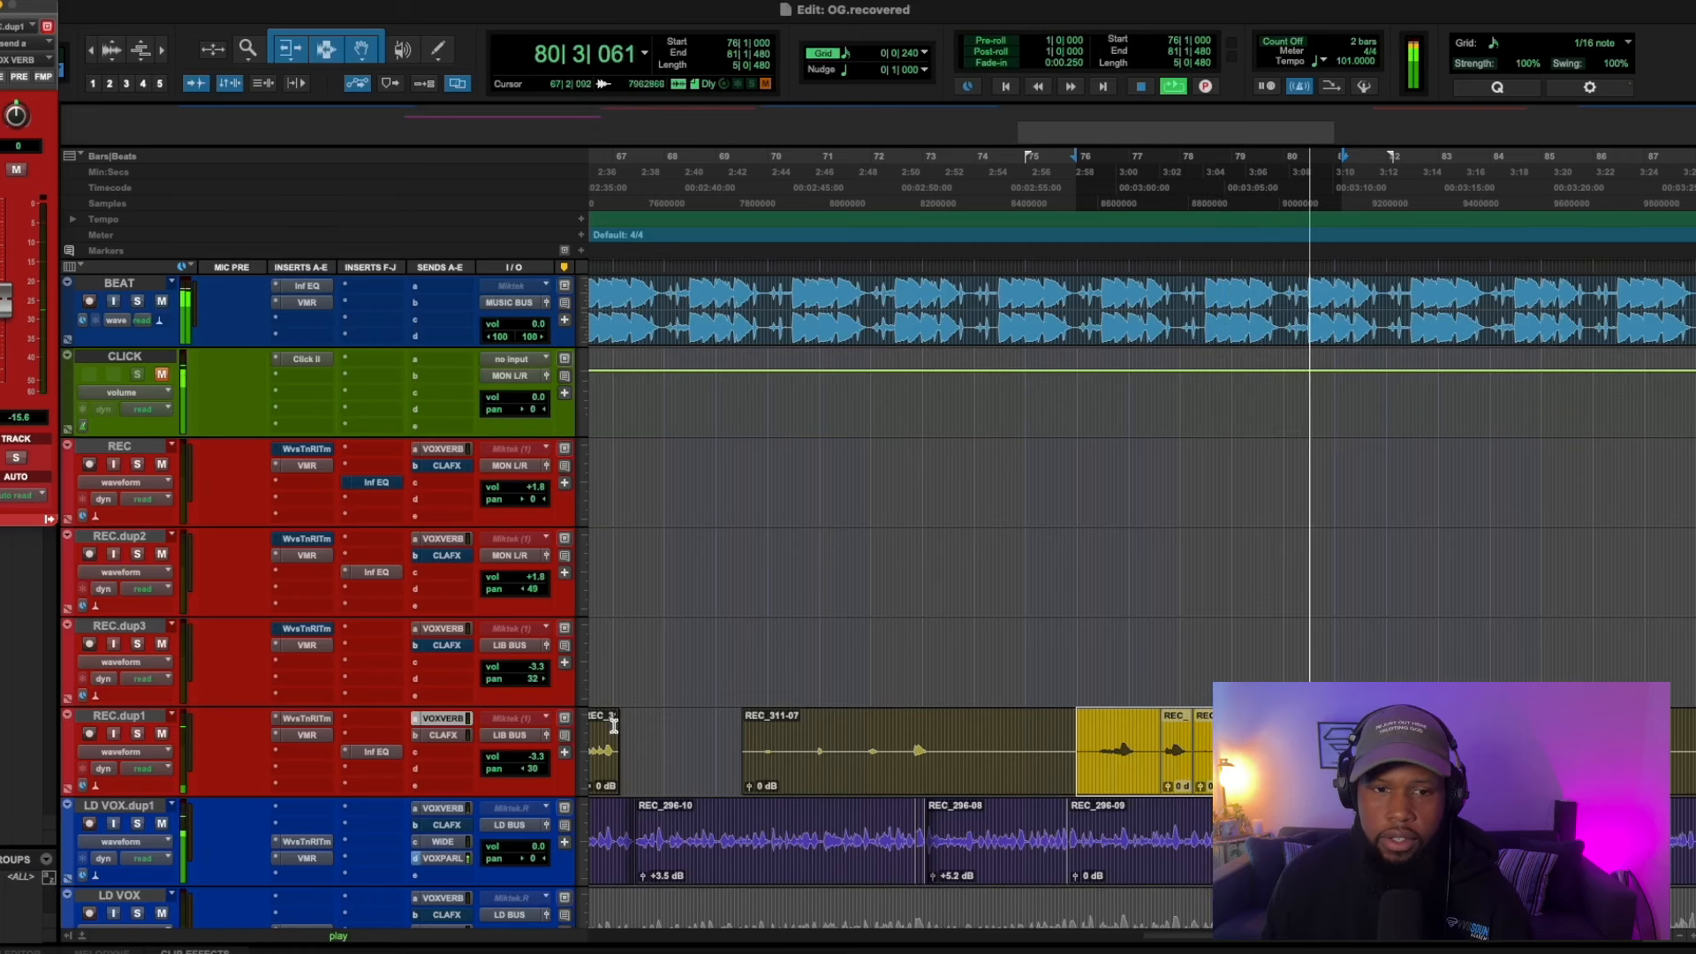
key("space")
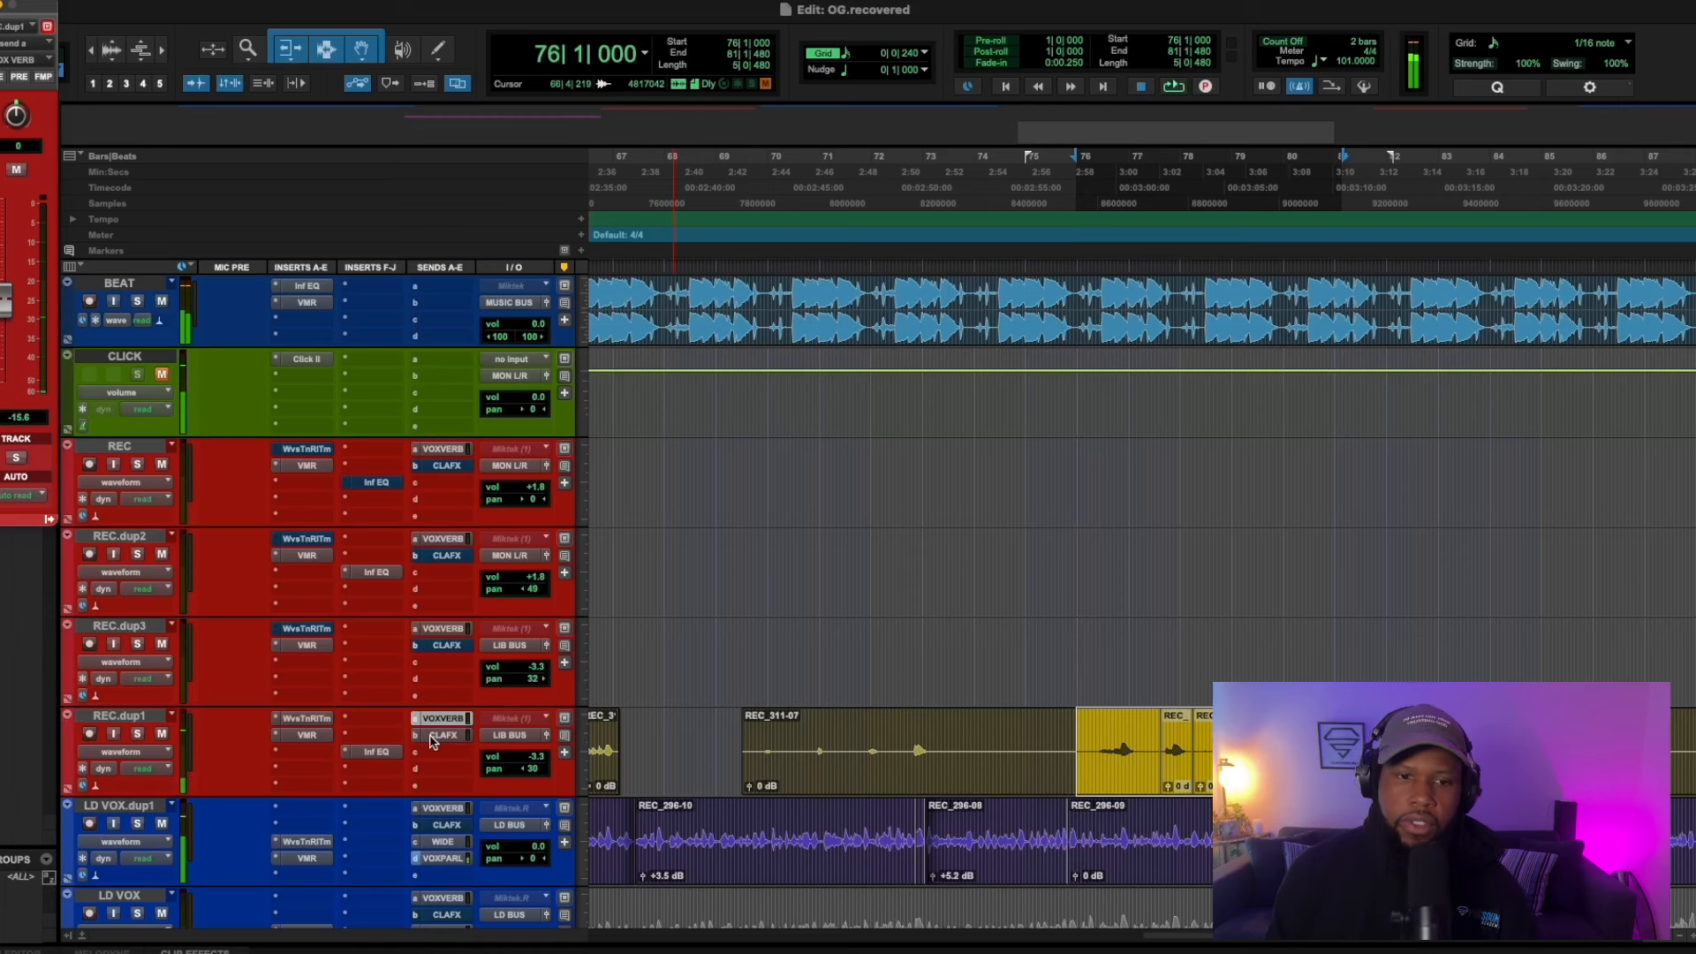
Lower REC.dup1's CLAFX send level to -29.3 dB while playing back the selected bars
left_click(435, 735)
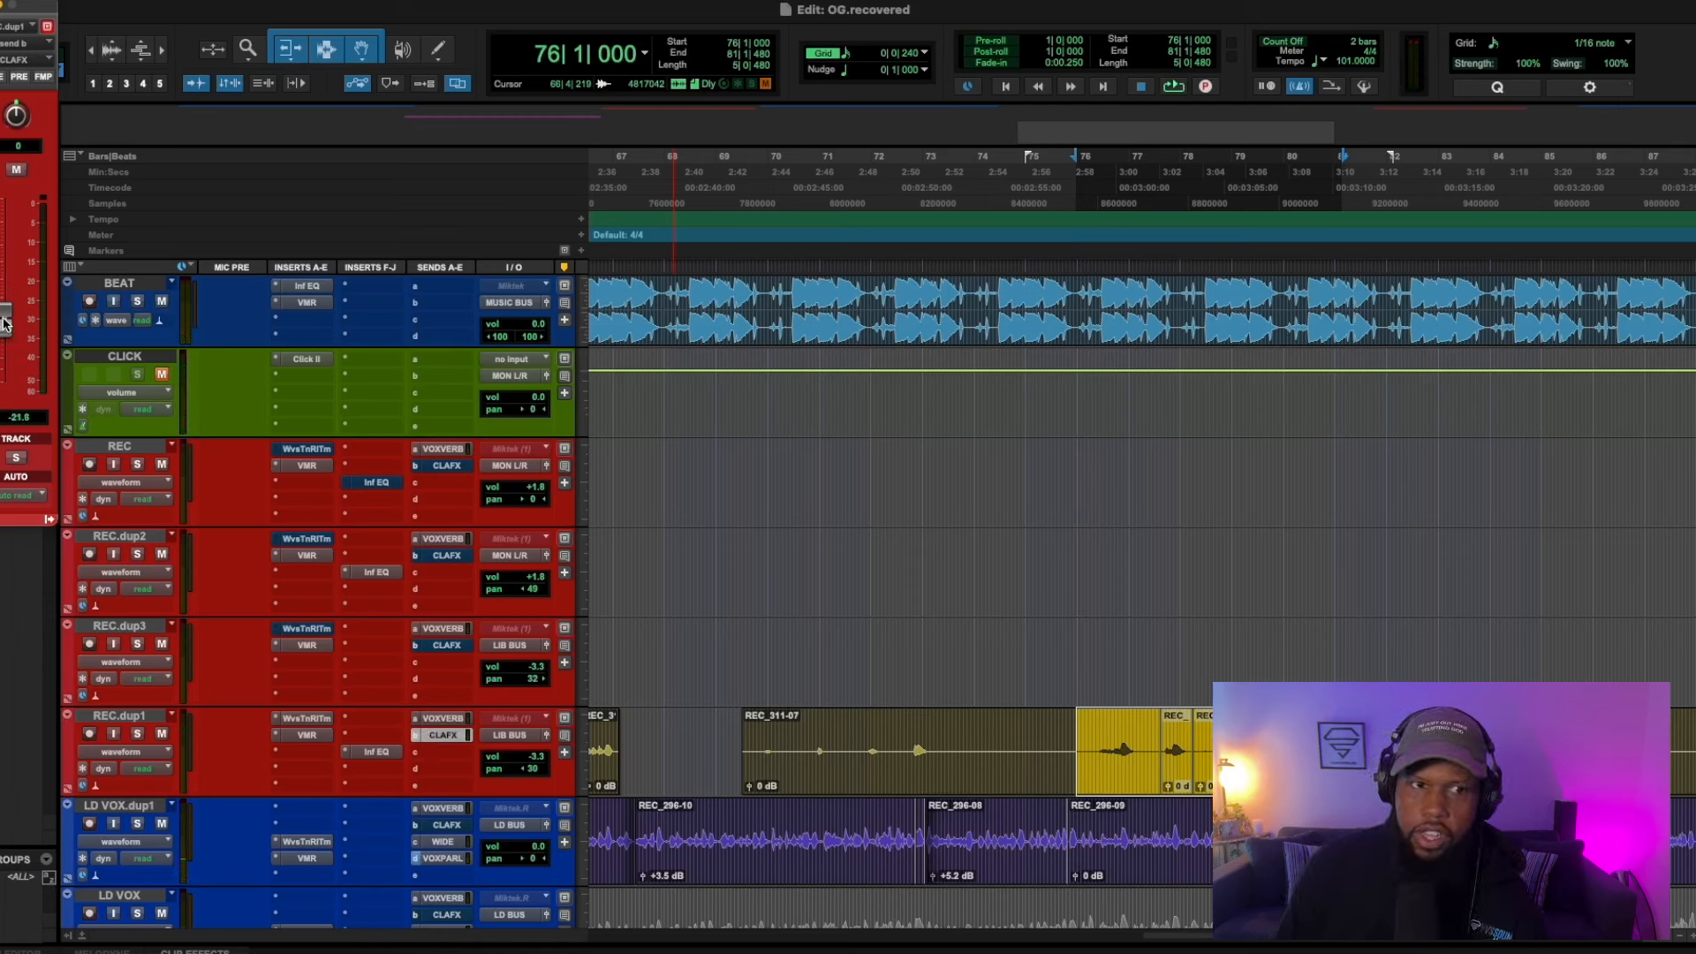
key("space")
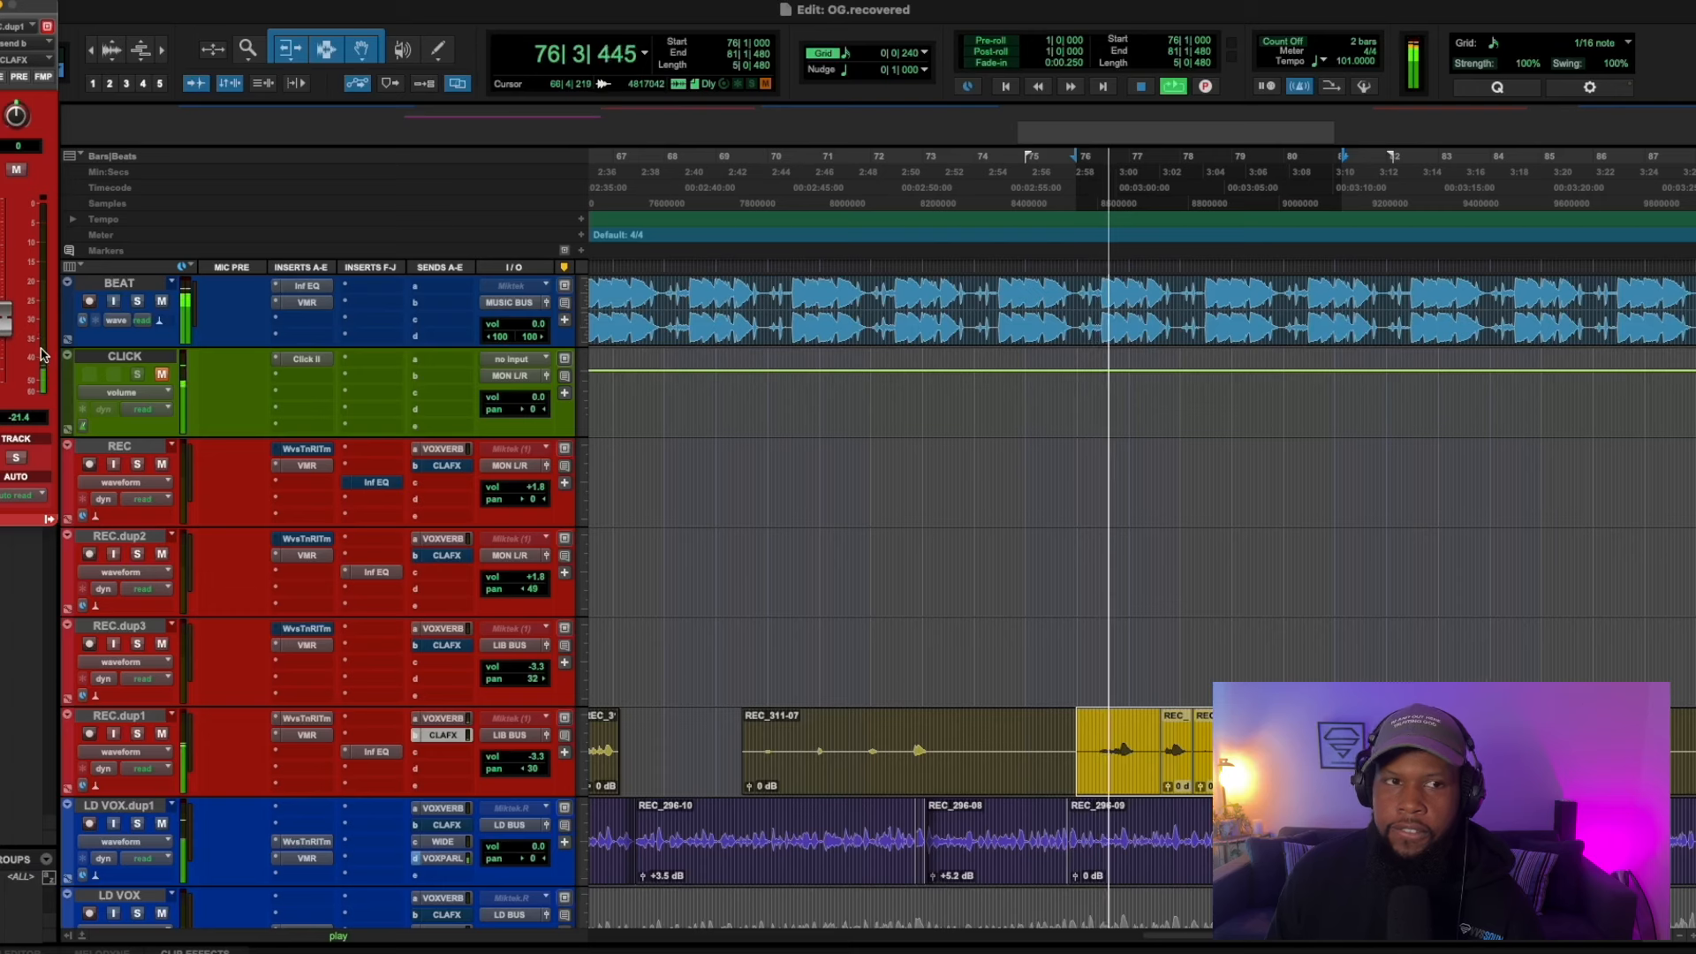
left_click_drag(4, 320, 6, 341)
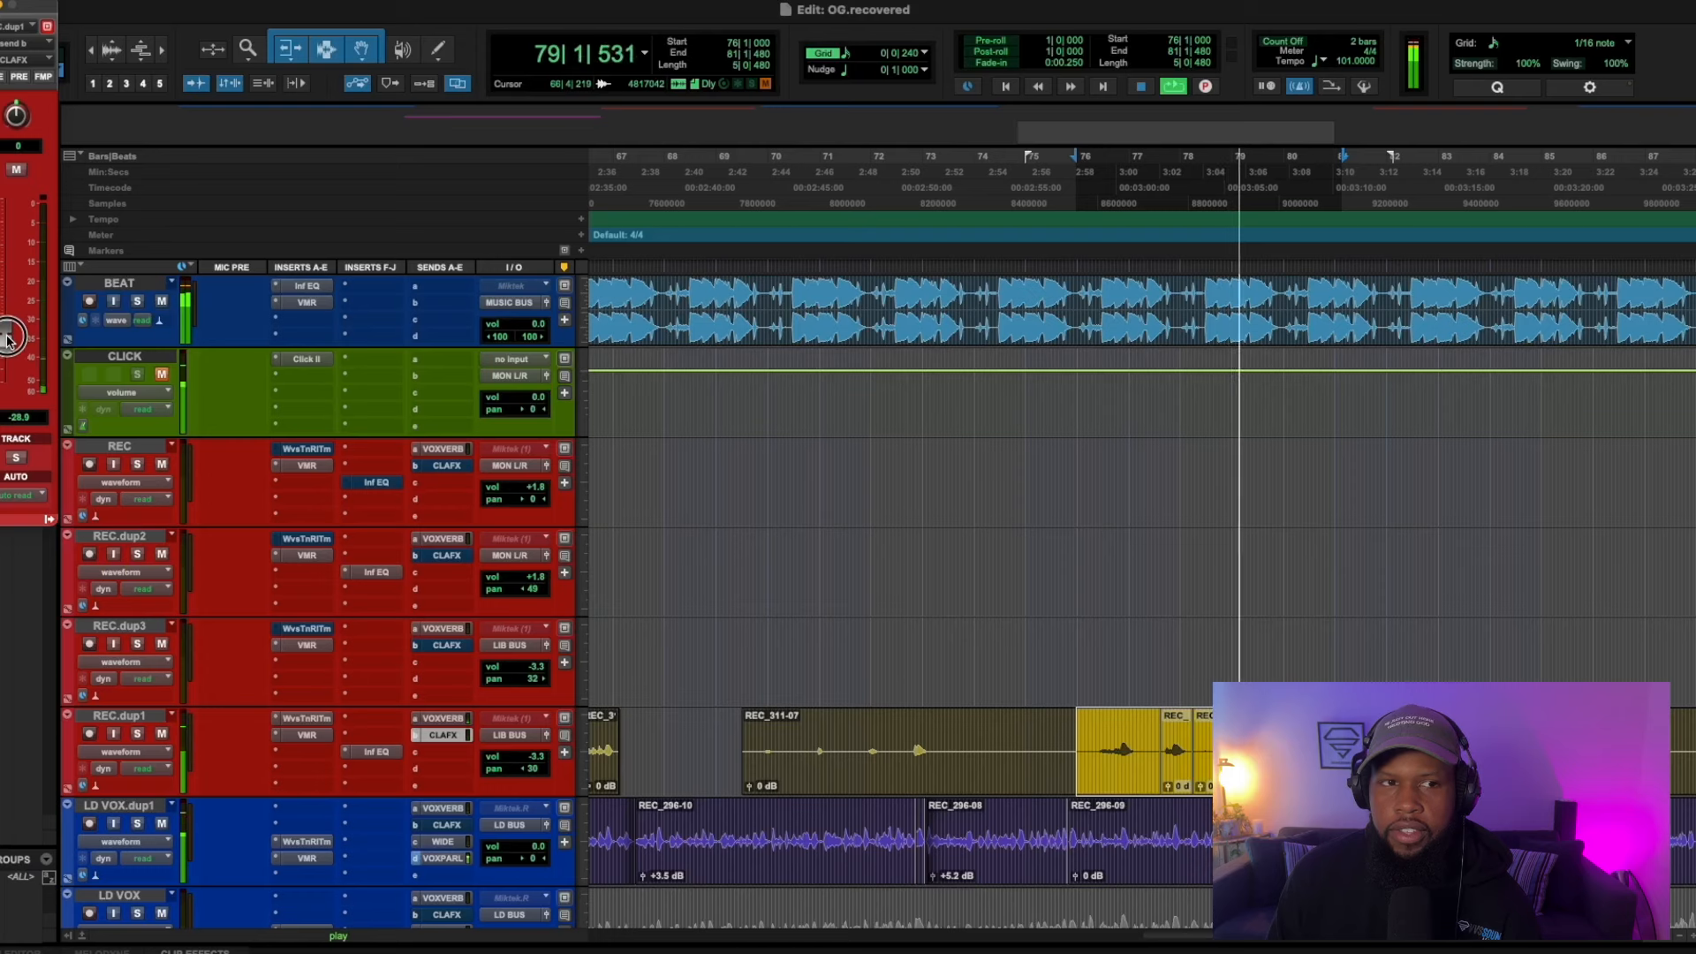
left_click_drag(7, 339, 7, 341)
scroll(840, 610, "down", 5)
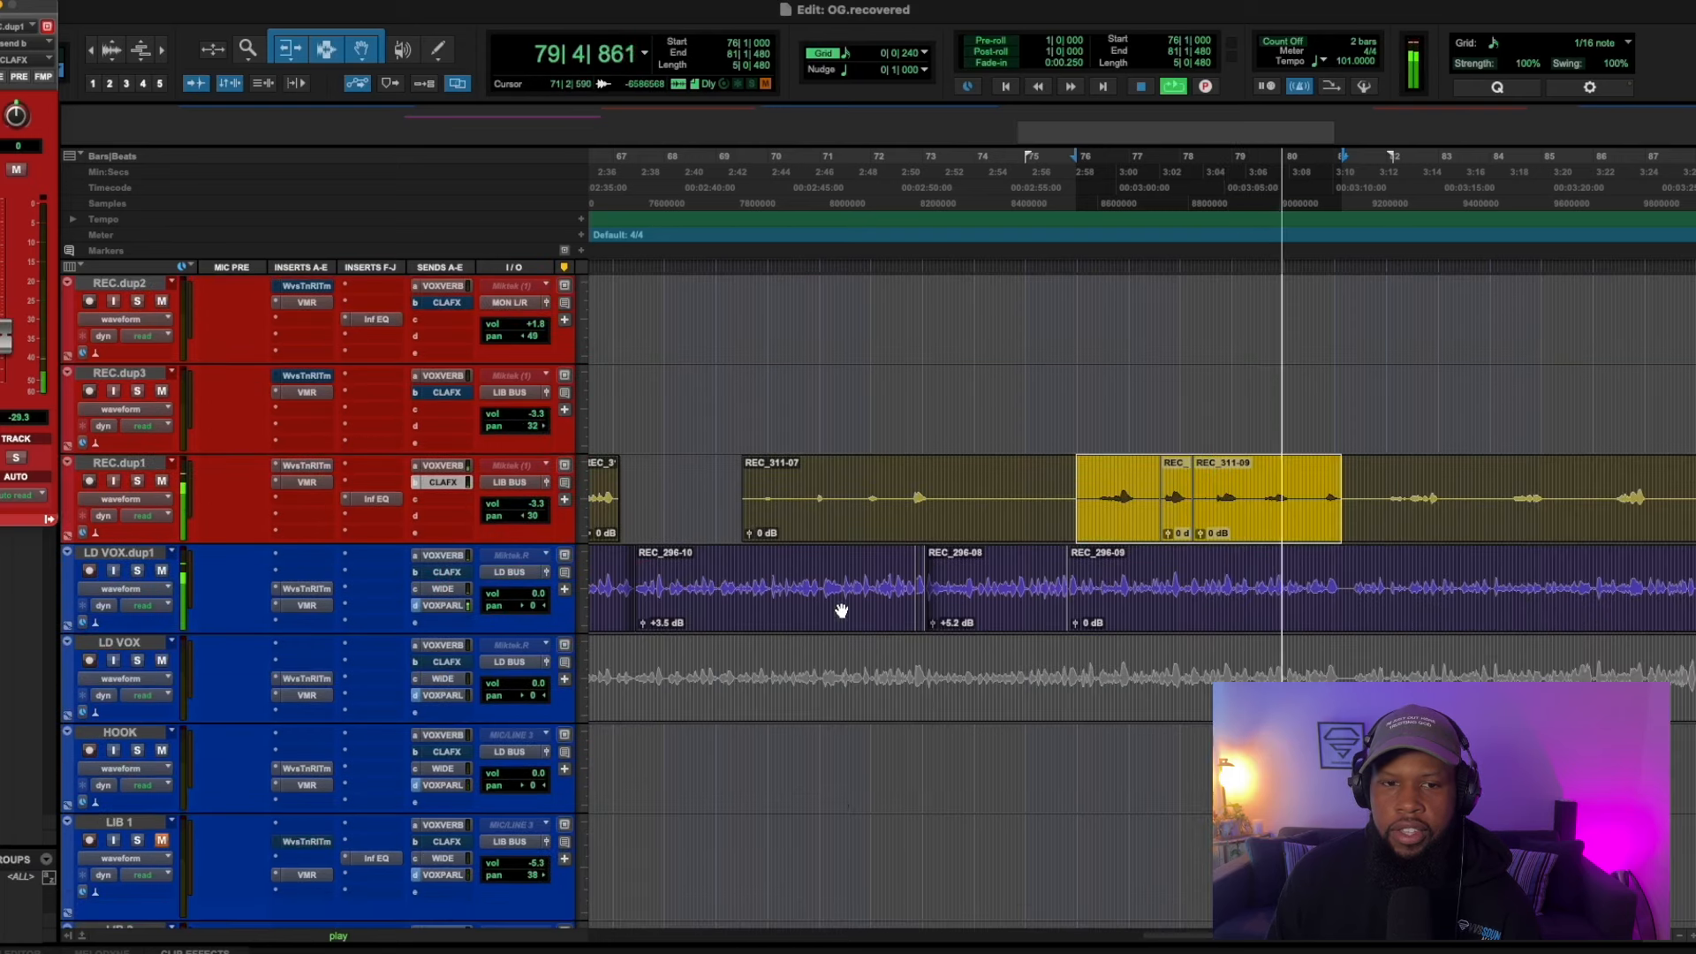
scroll(841, 610, "down", 5)
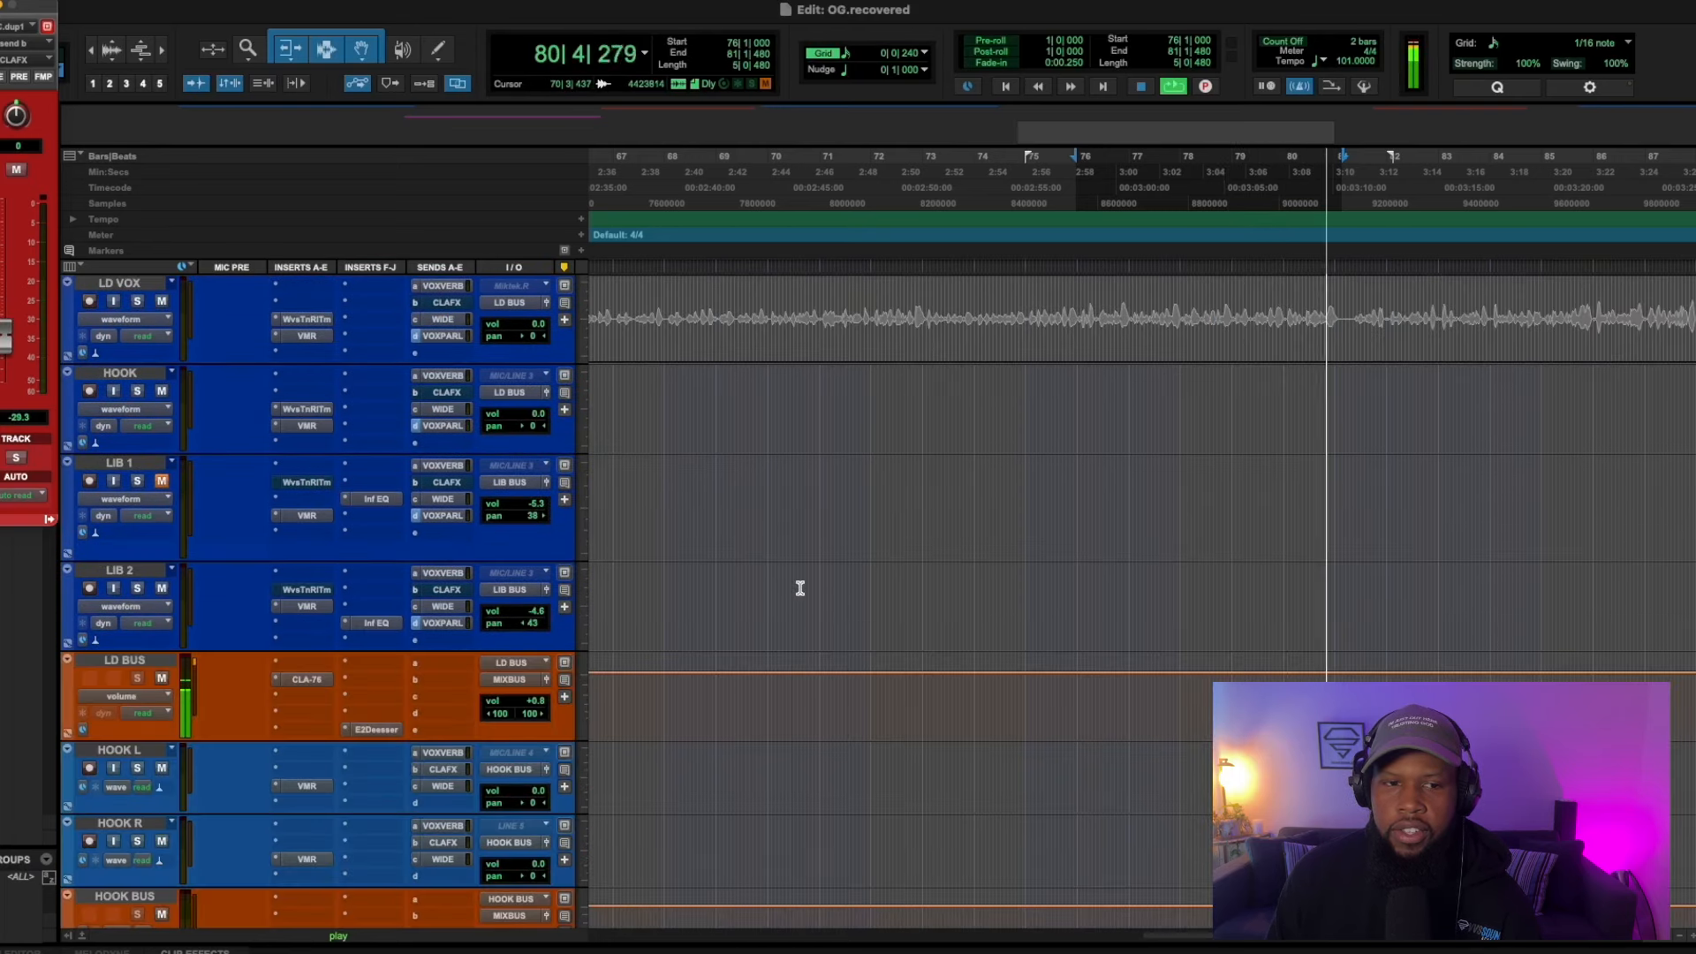
key("space")
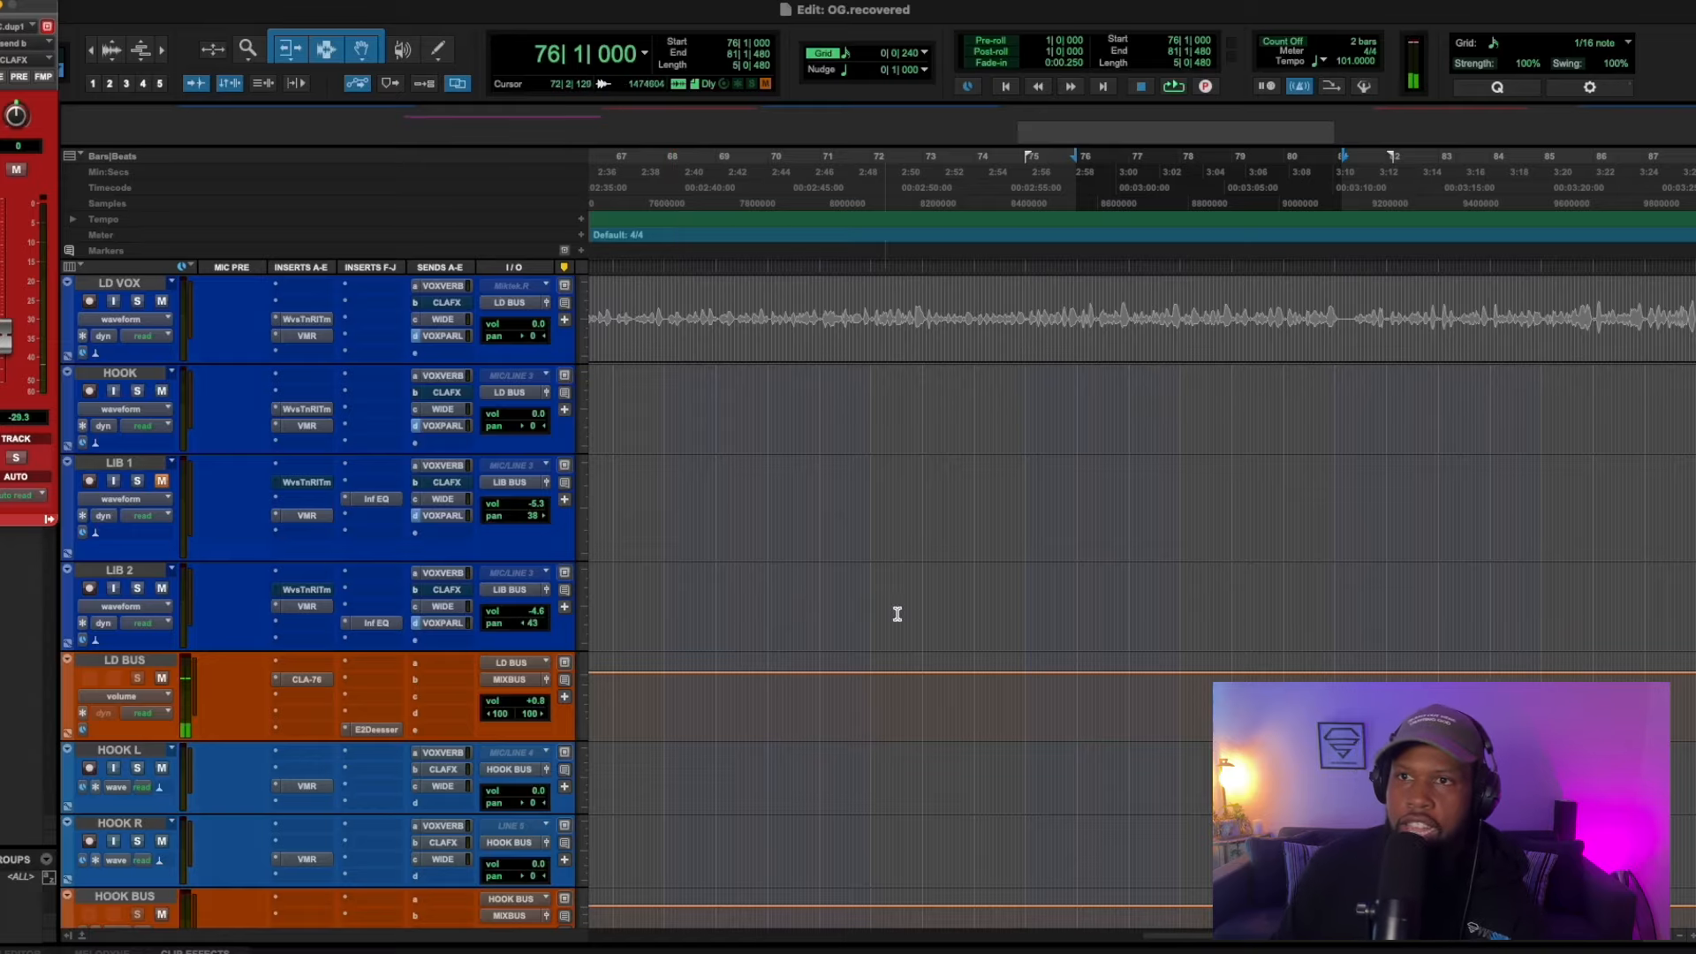
Insert the VBC FG-Grey (stereo) compressor on the MIXBUS track, directly above the clipper
scroll(897, 613, "up", 10)
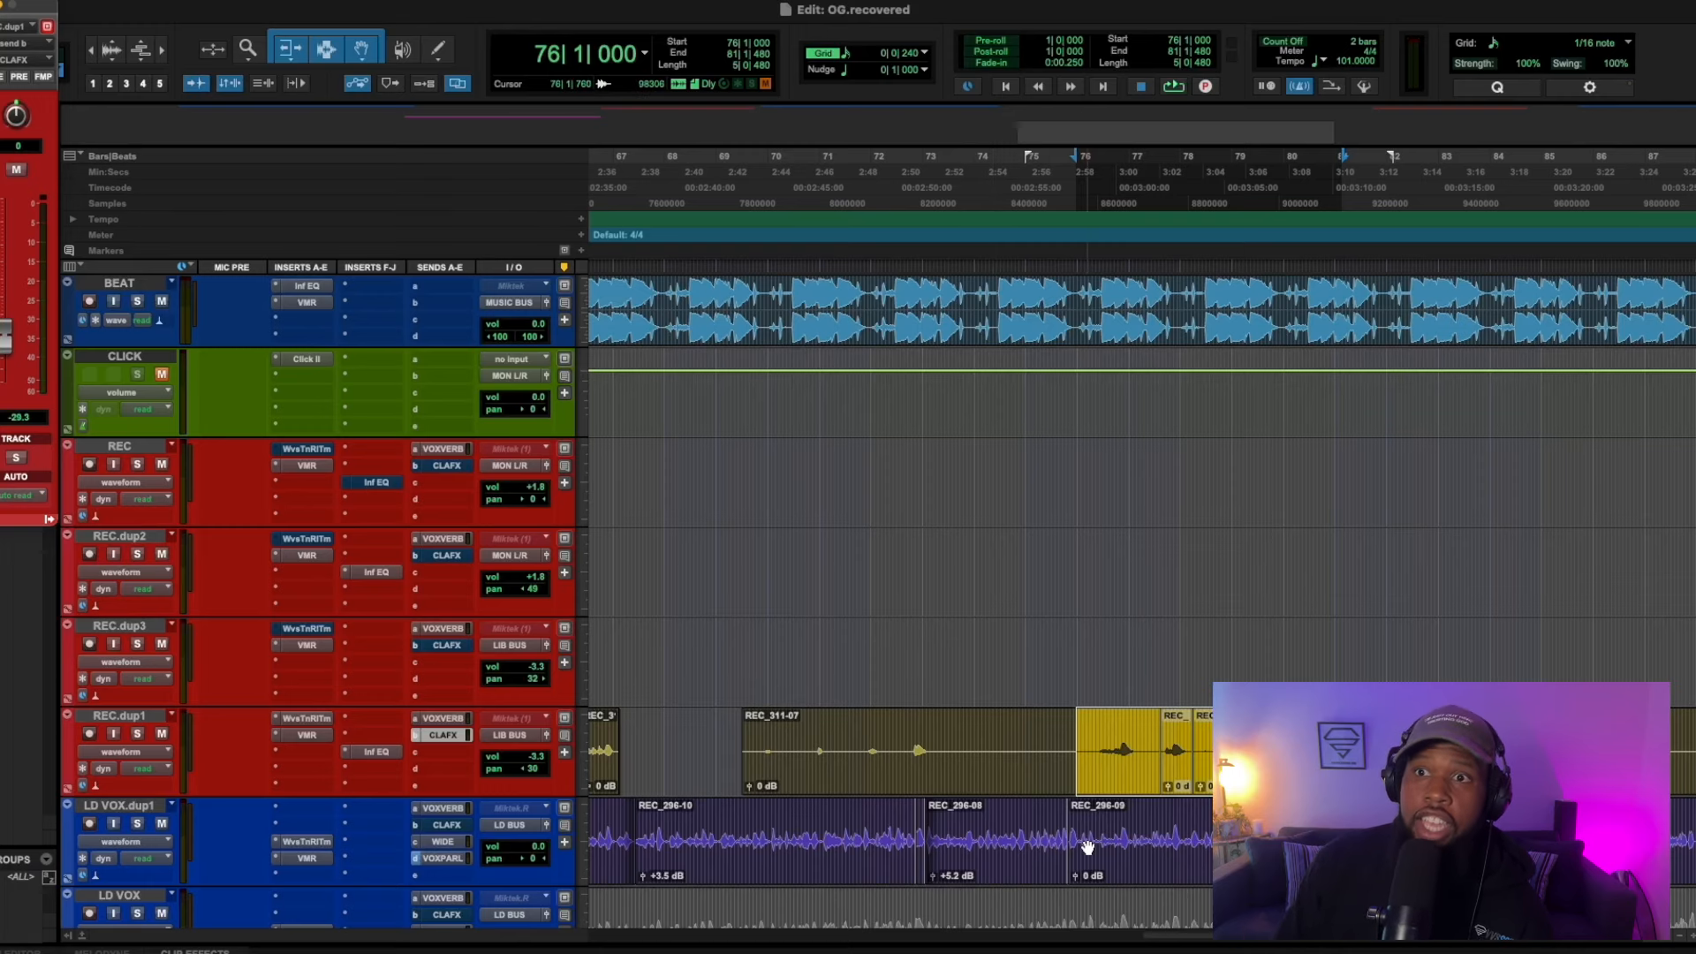
scroll(296, 842, "down", 10)
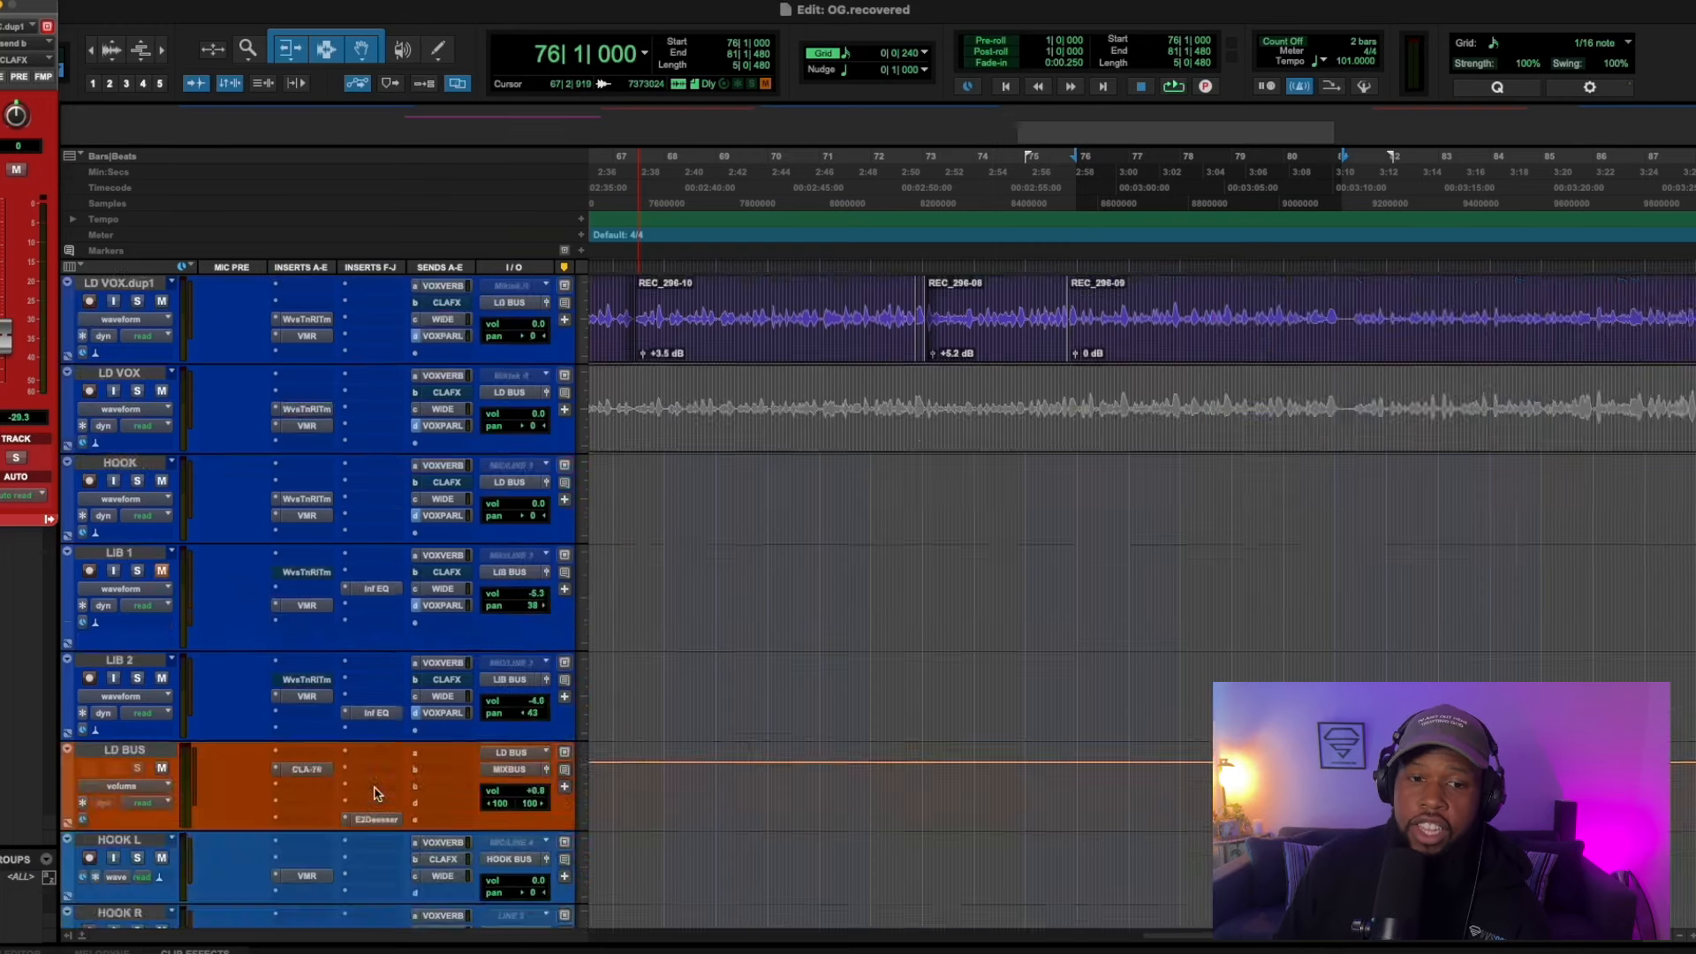
left_click(379, 723)
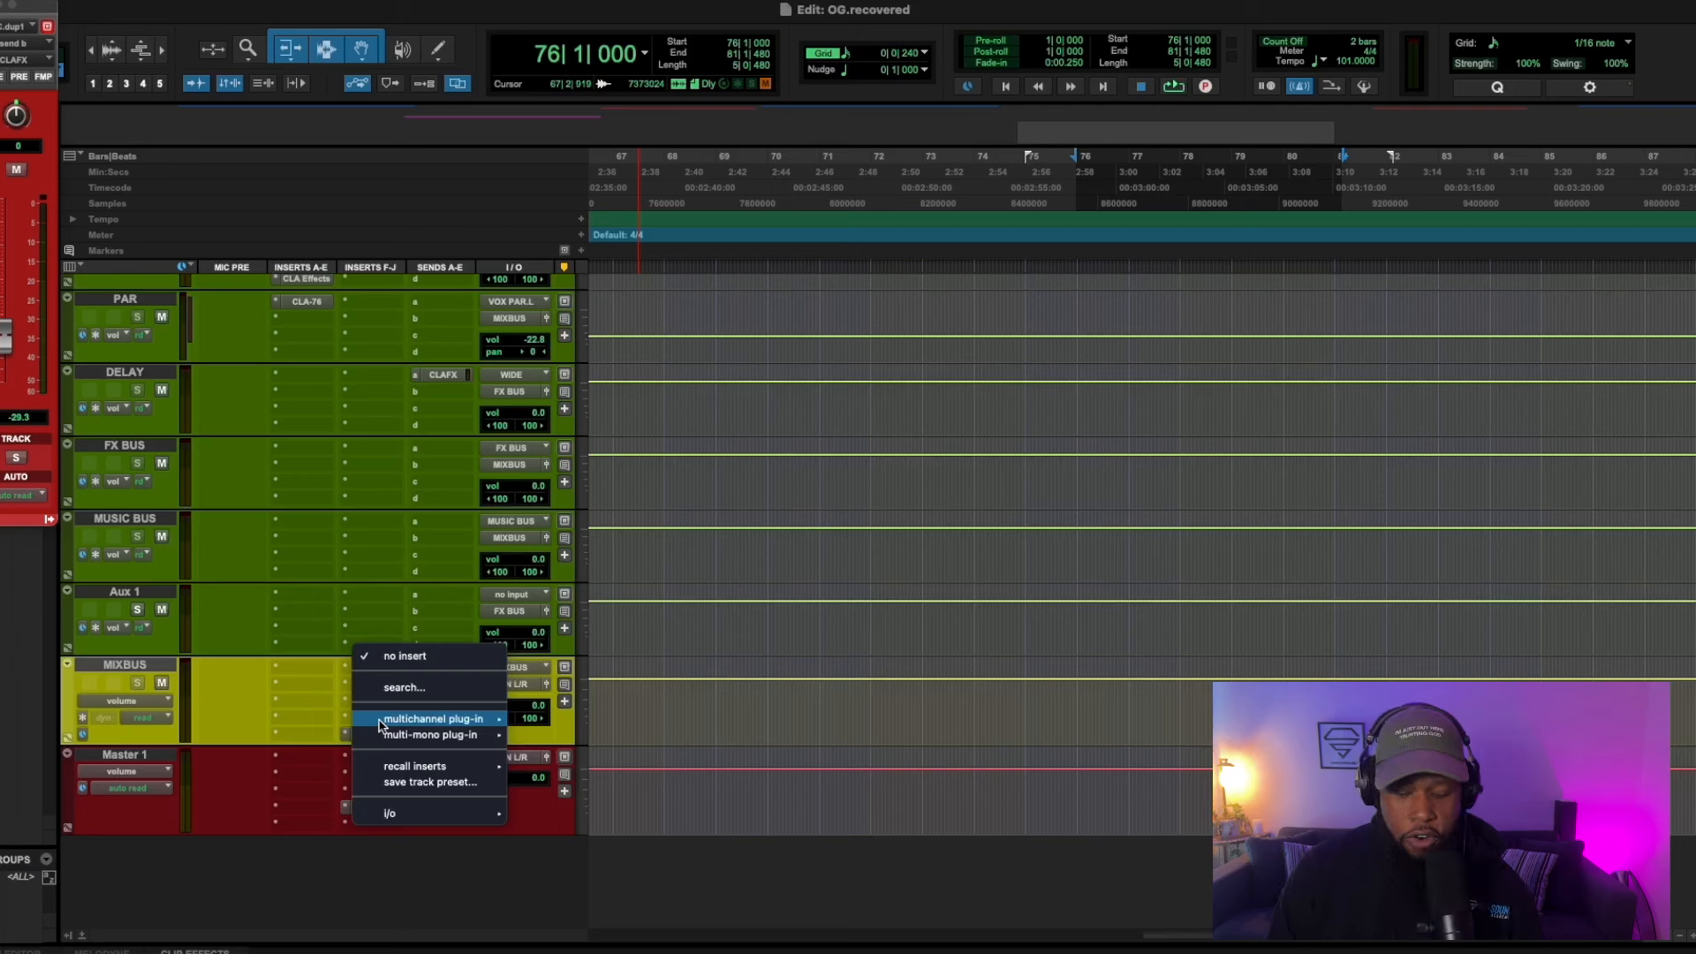
left_click(404, 687)
type("fg")
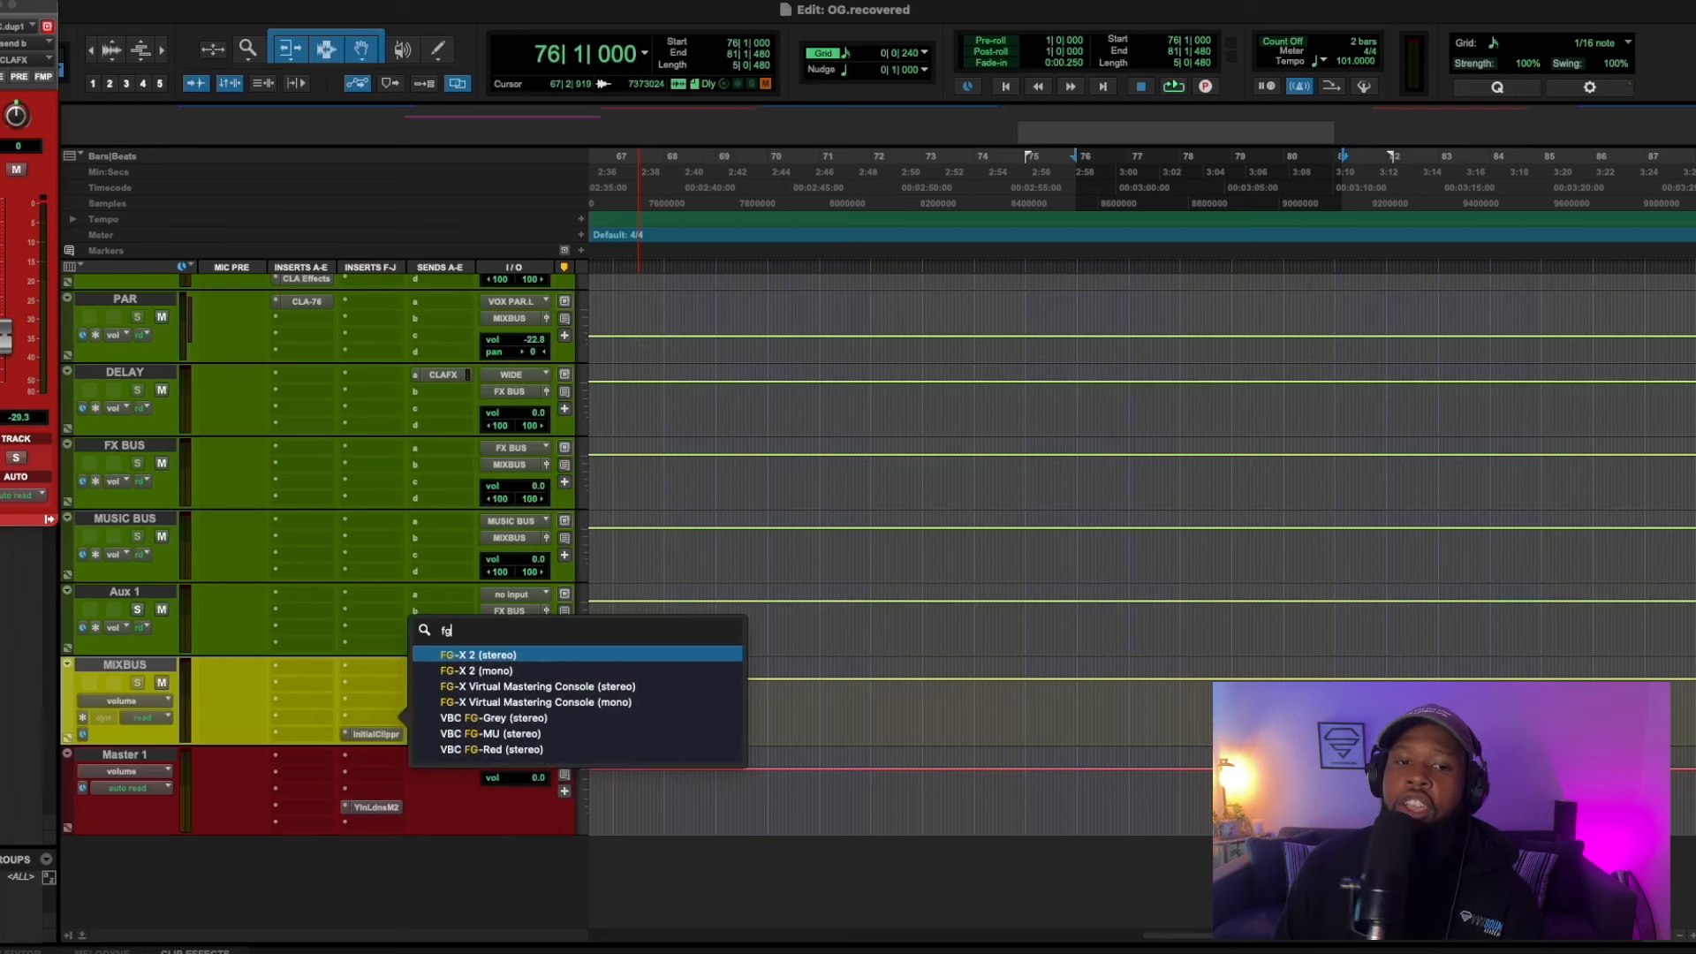
left_click(516, 718)
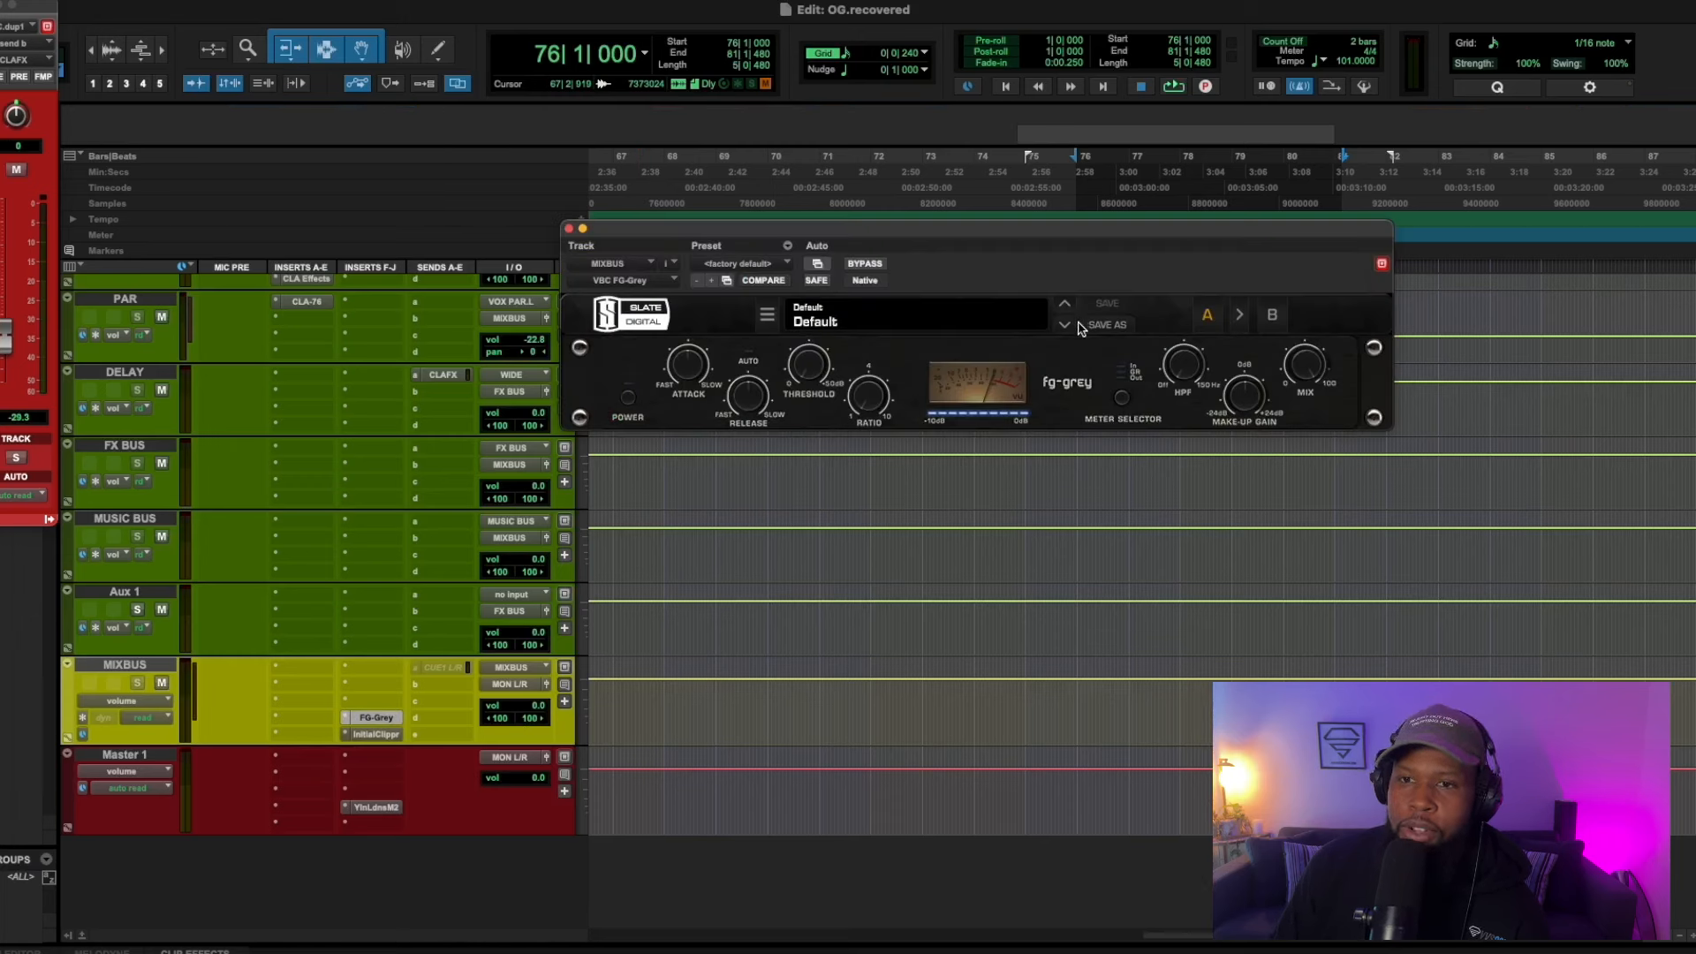
Load the Default user preset in the MIXBUS FG-Grey and play back the selected bars to check its compression
left_click(837, 321)
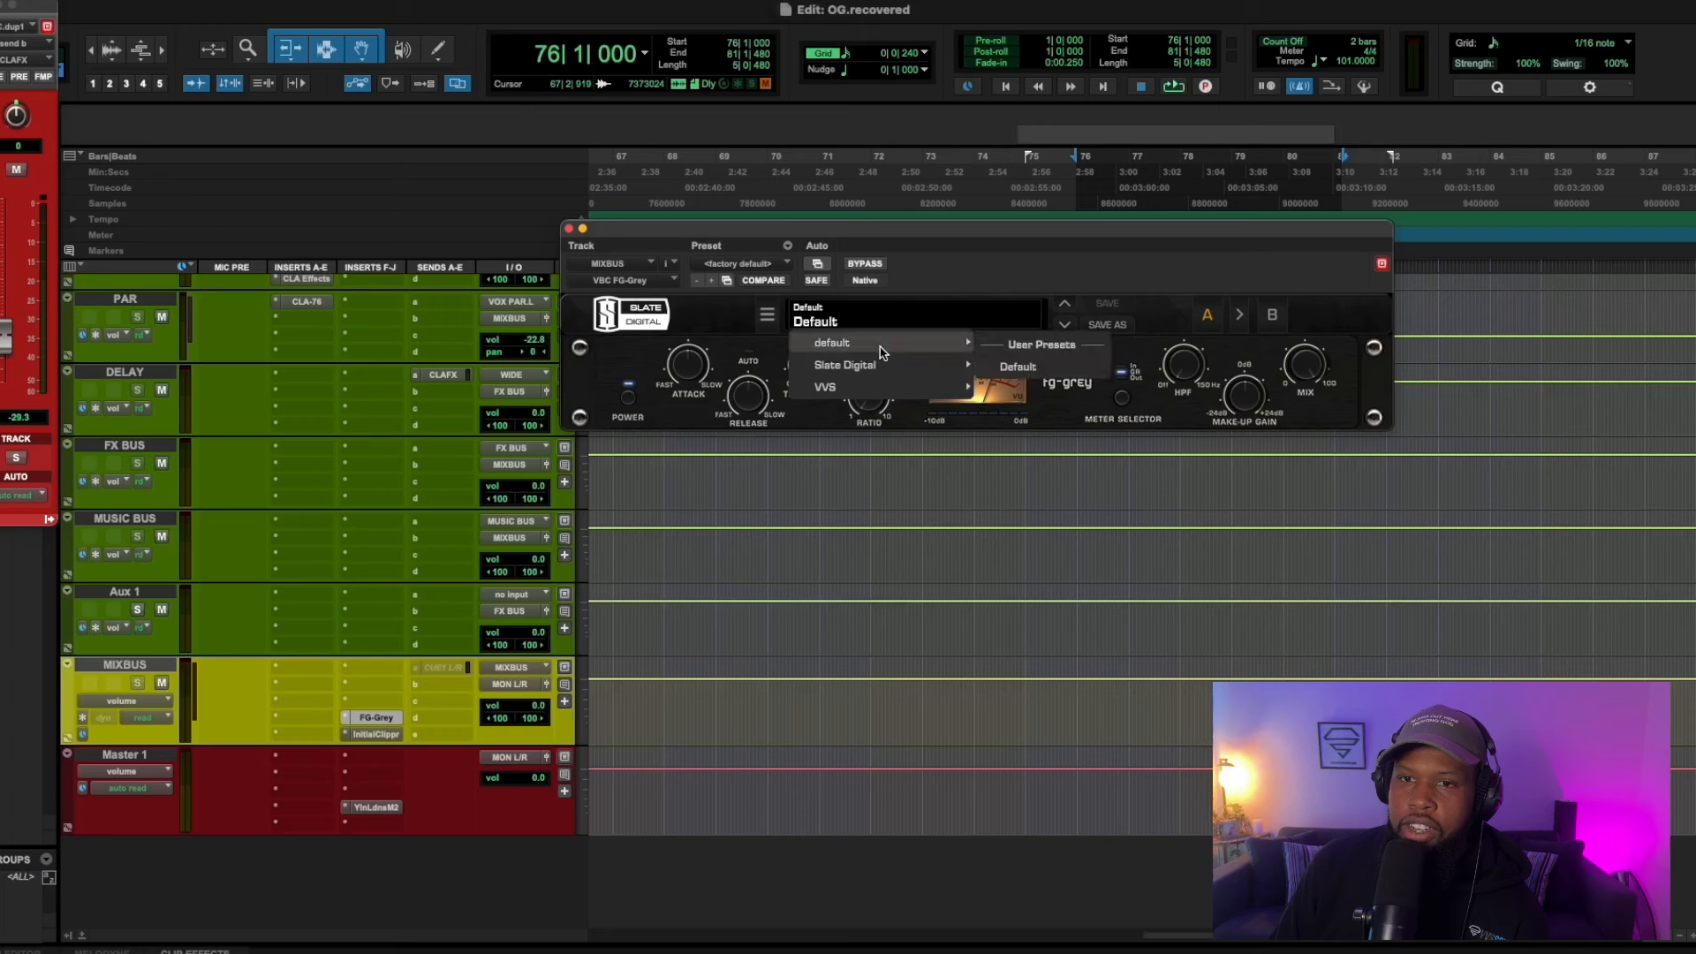
left_click(1061, 416)
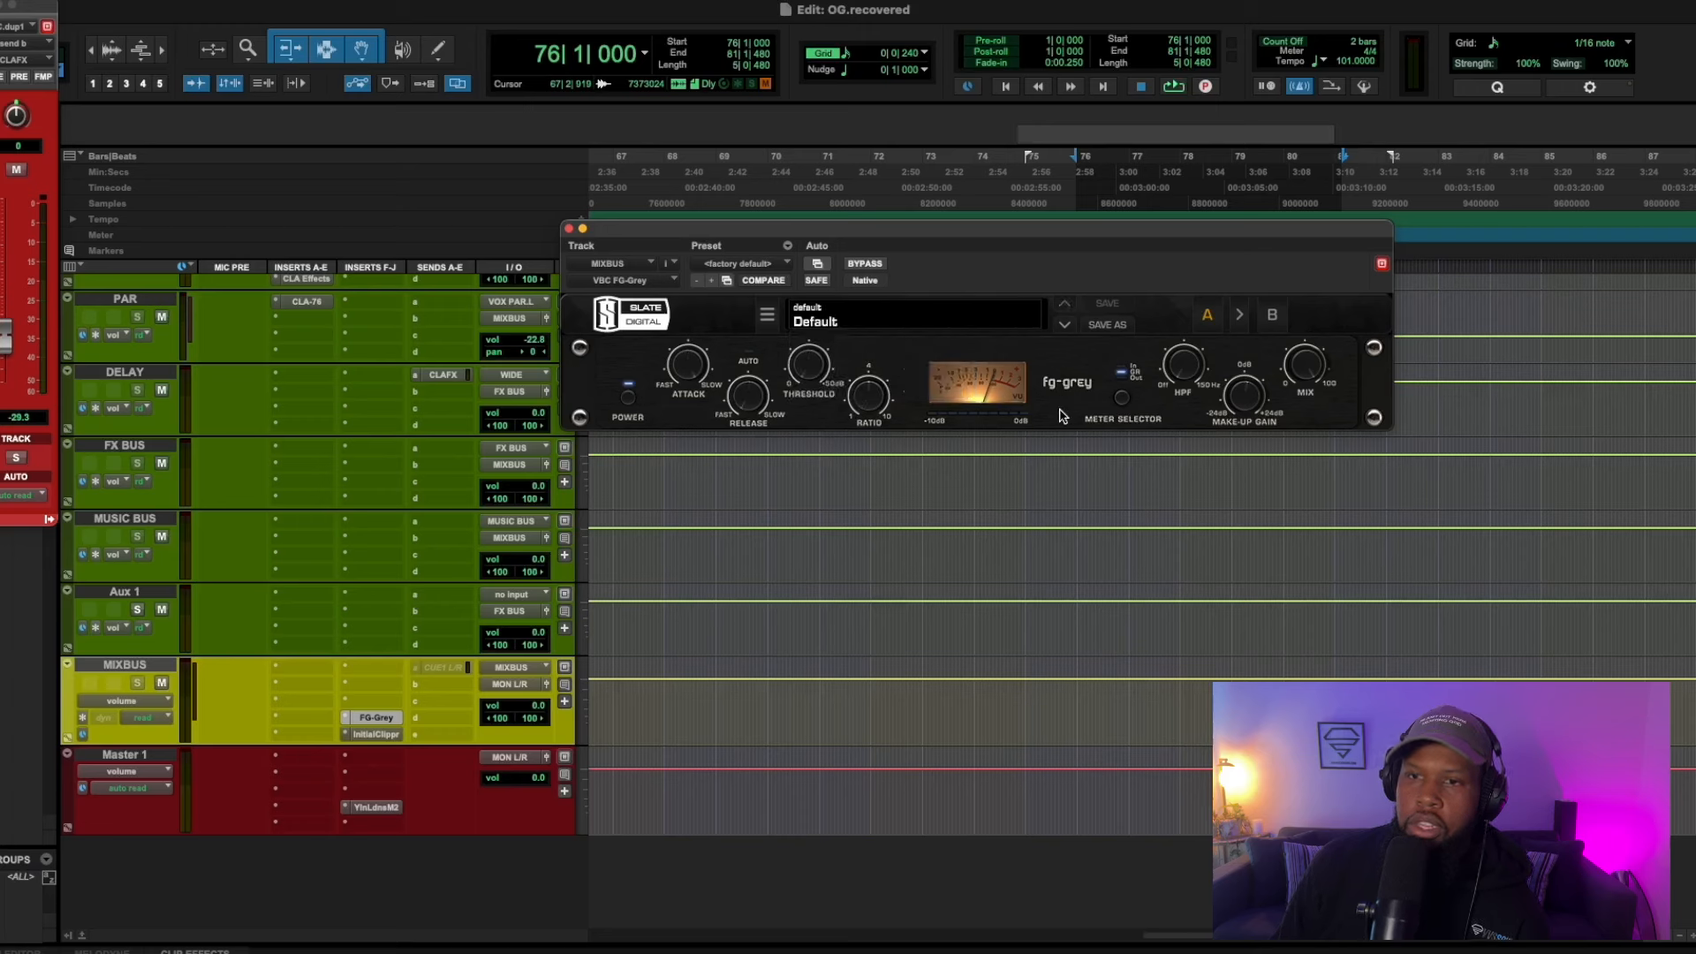
key("space")
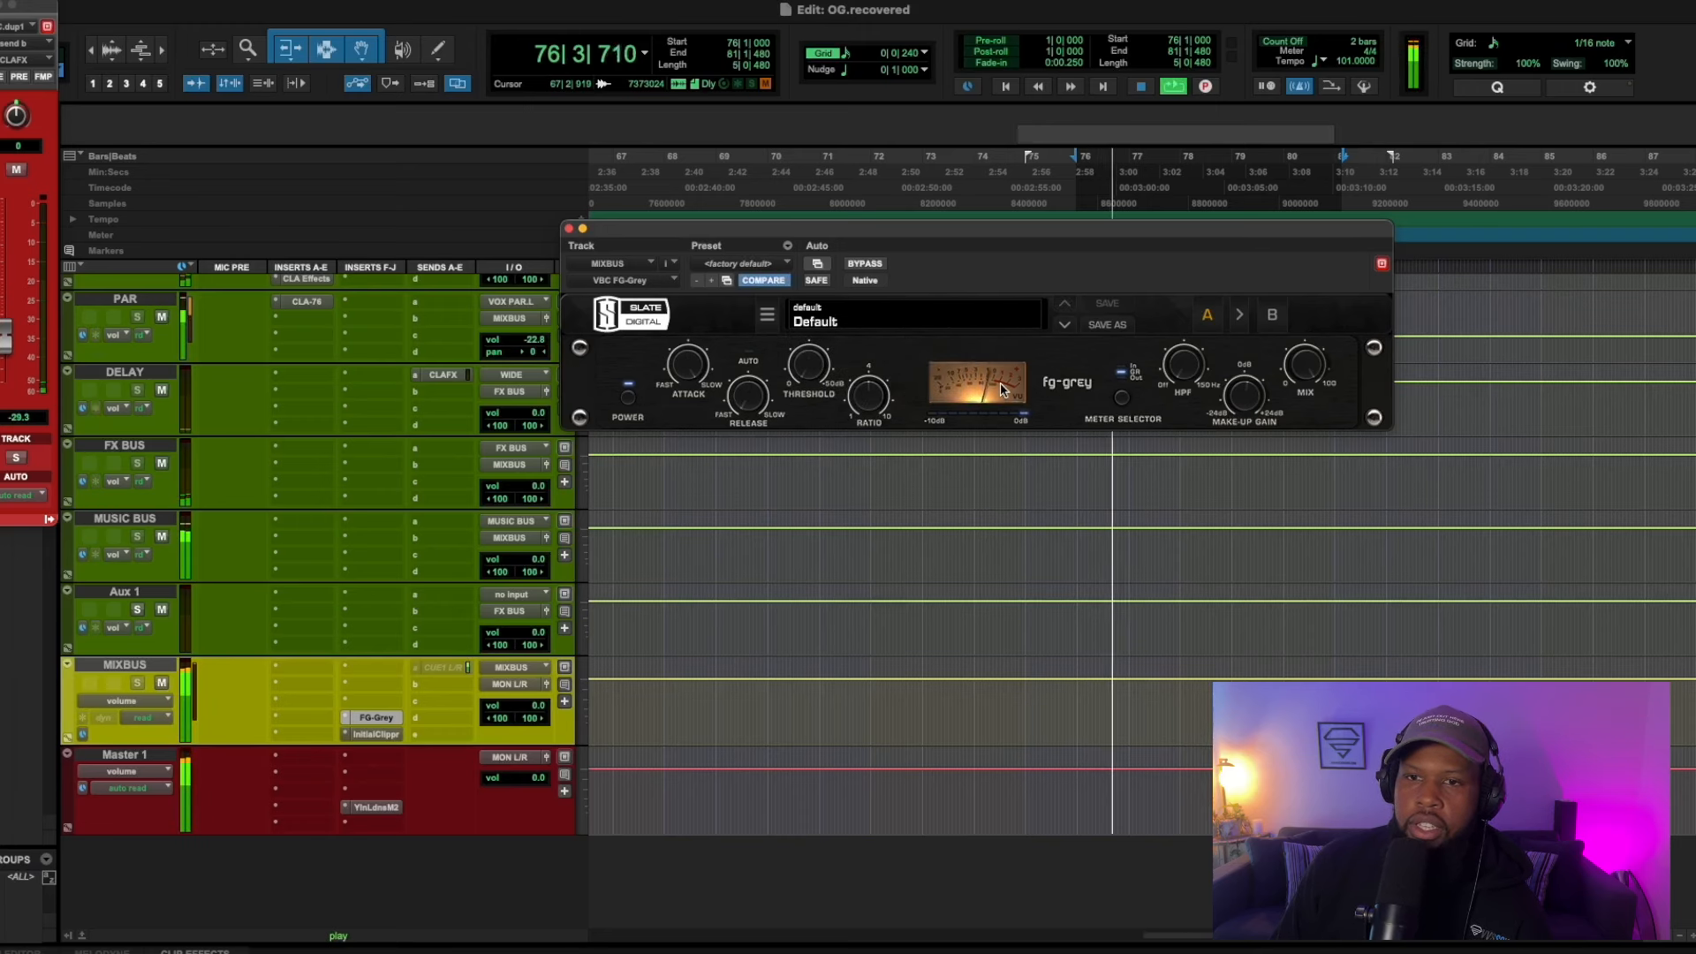
left_click(569, 228)
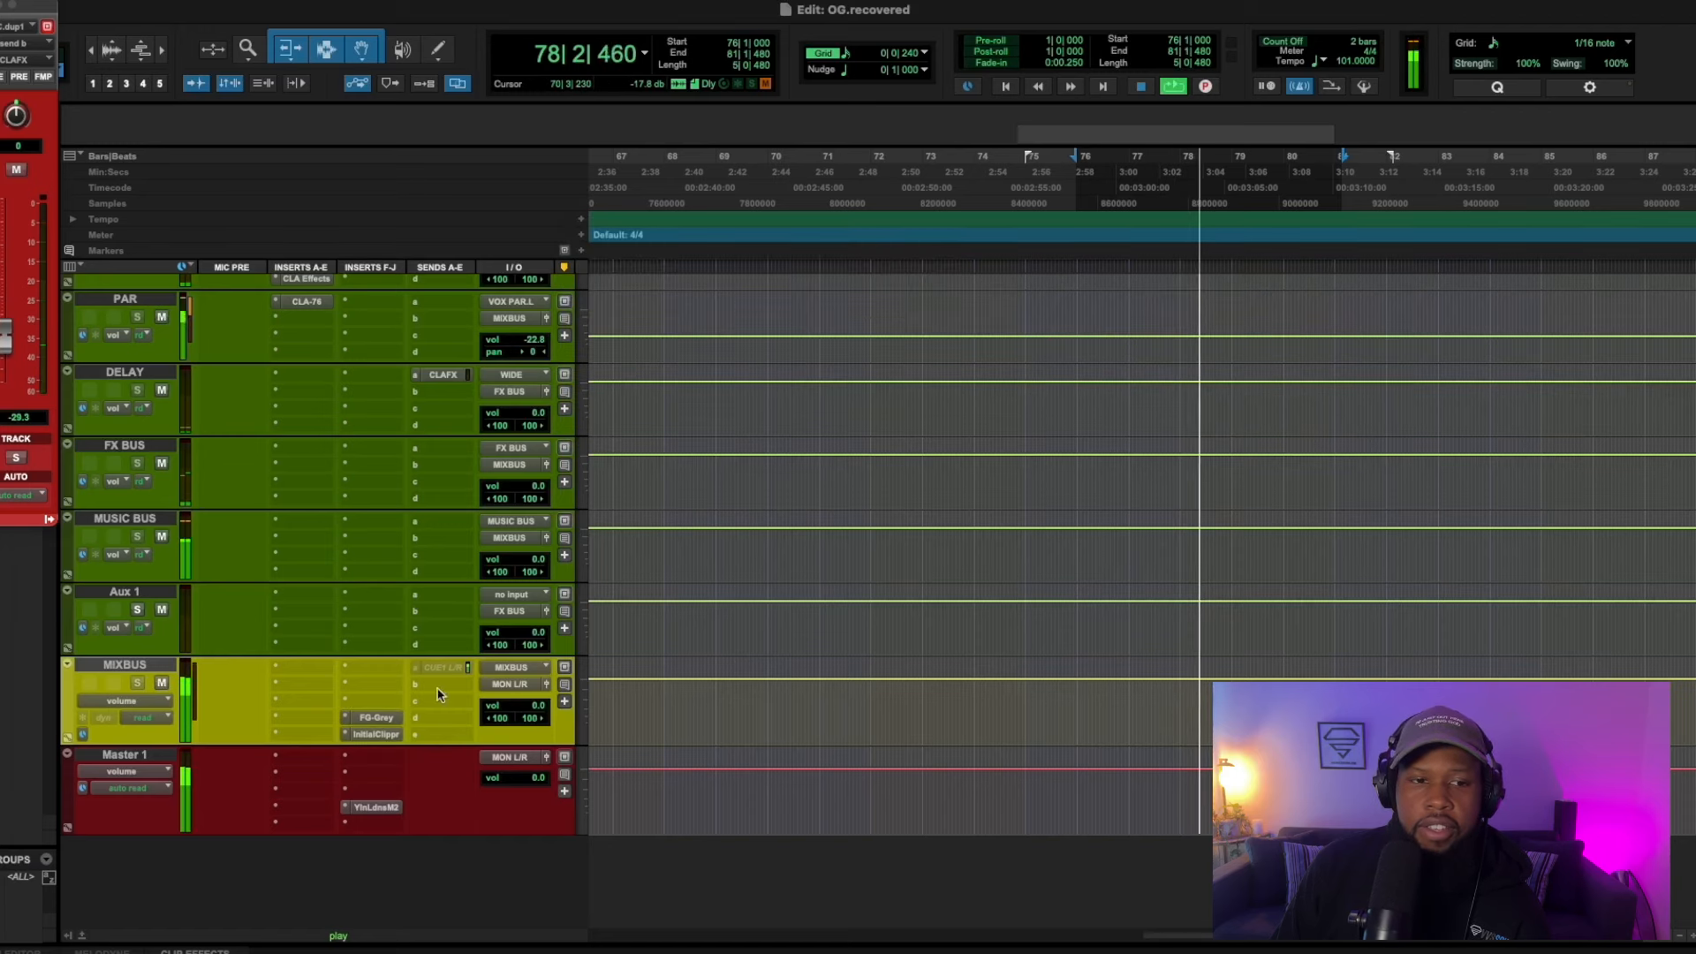
Check the mix loudness in Master 1's Youlean Loudness Meter during playback, close the meter and stop playback
left_click(375, 807)
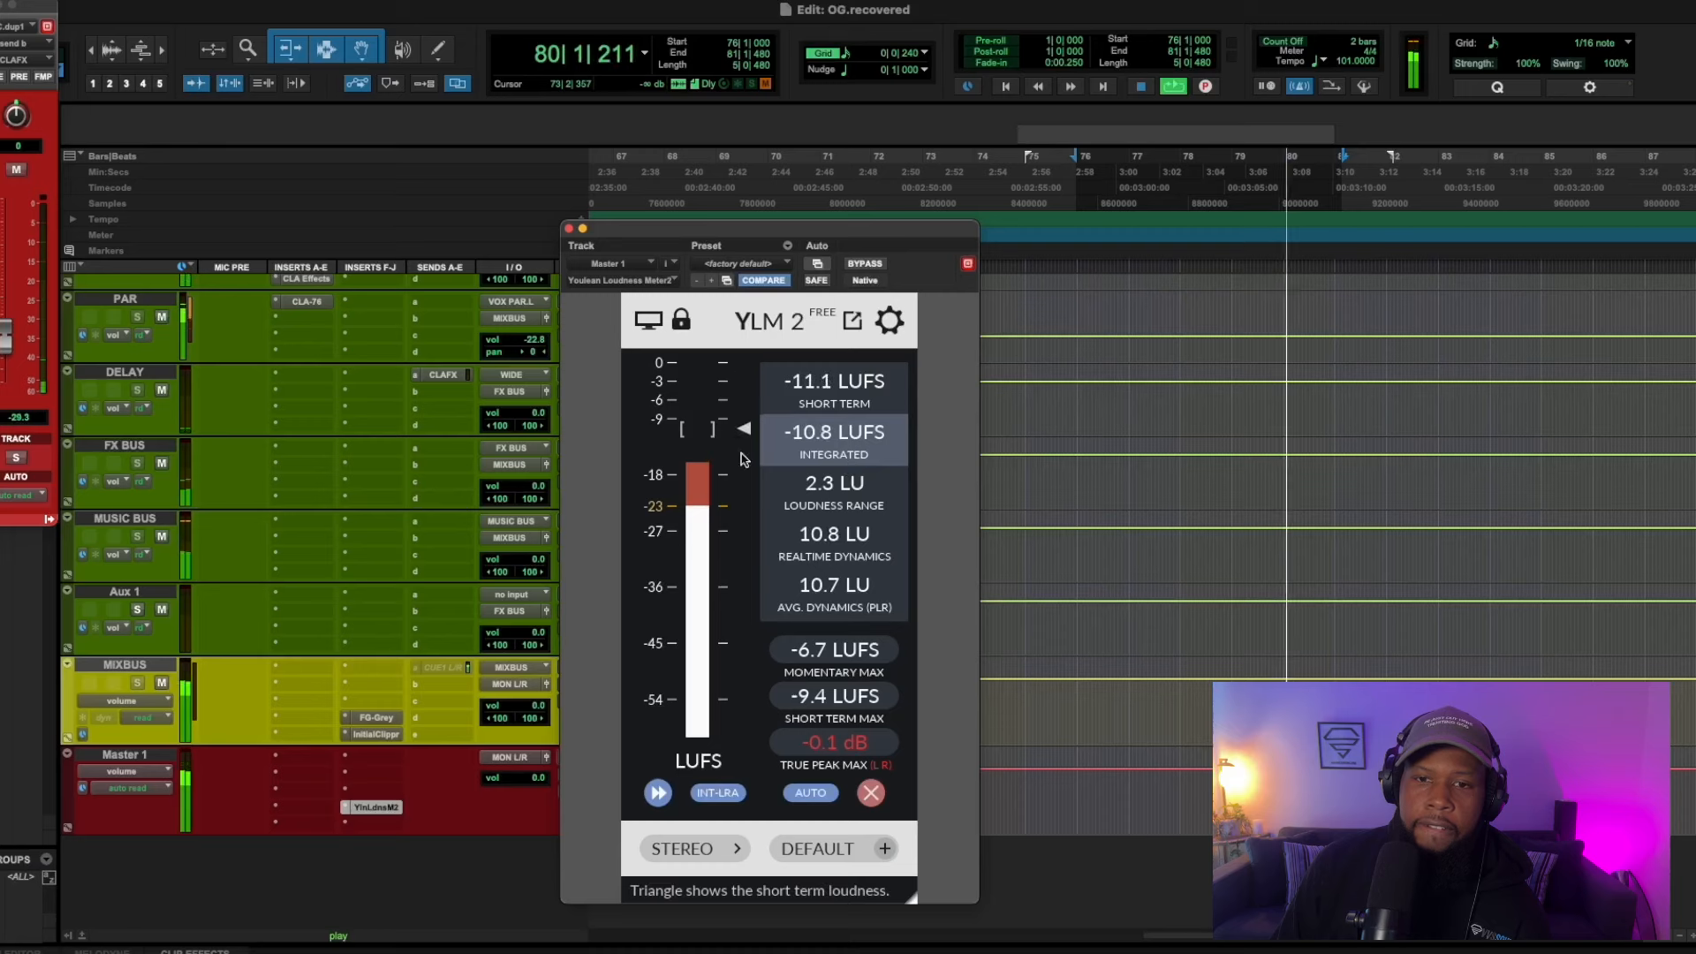
left_click(569, 228)
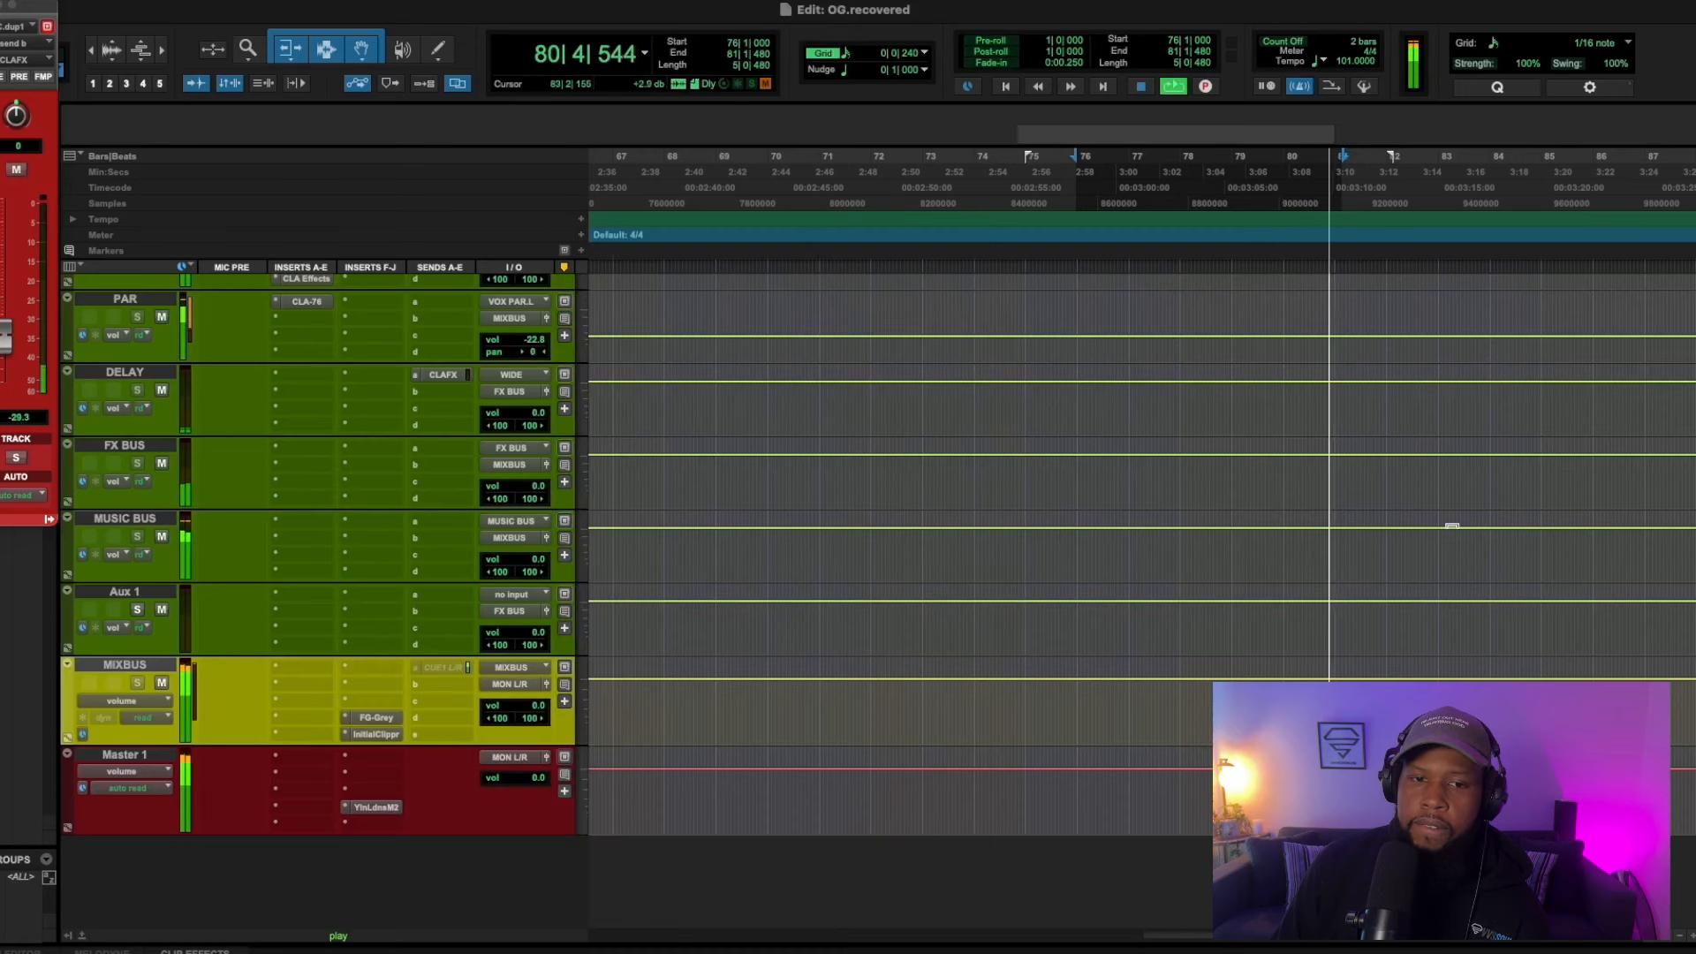
scroll(1452, 531, "up", 15)
key("space")
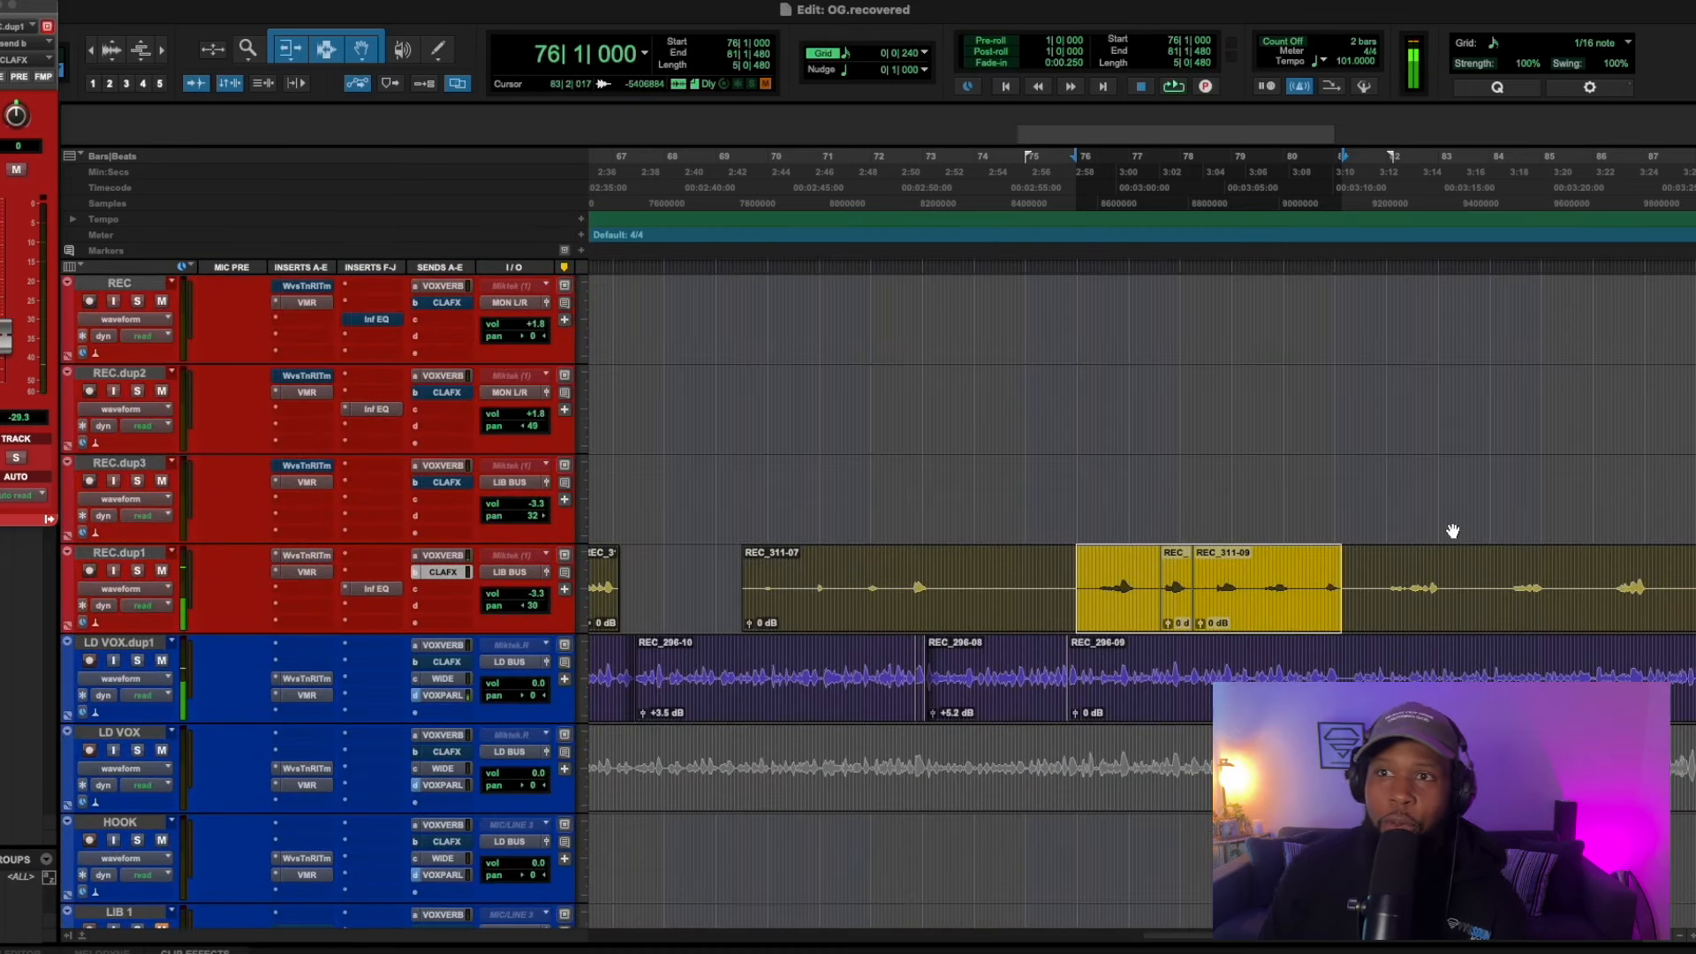
Review the integrated and short-term LUFS readings on Master 1's loudness meter with playback stopped, and close the meter
scroll(411, 747, "down", 15)
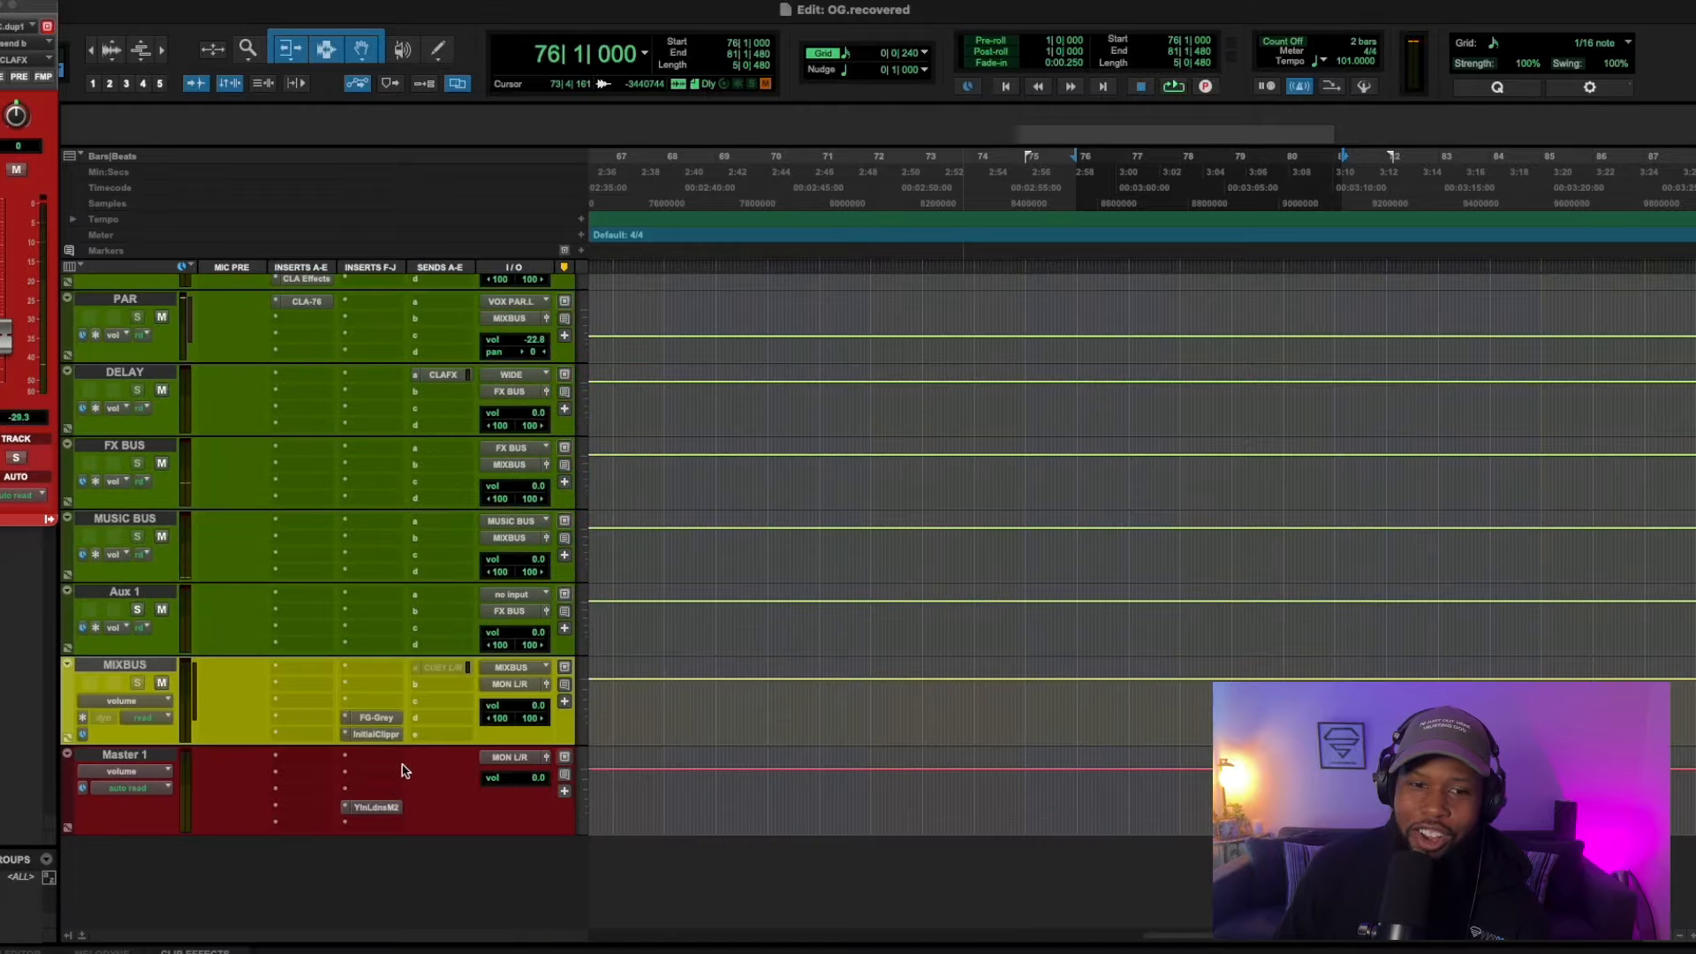
left_click(371, 808)
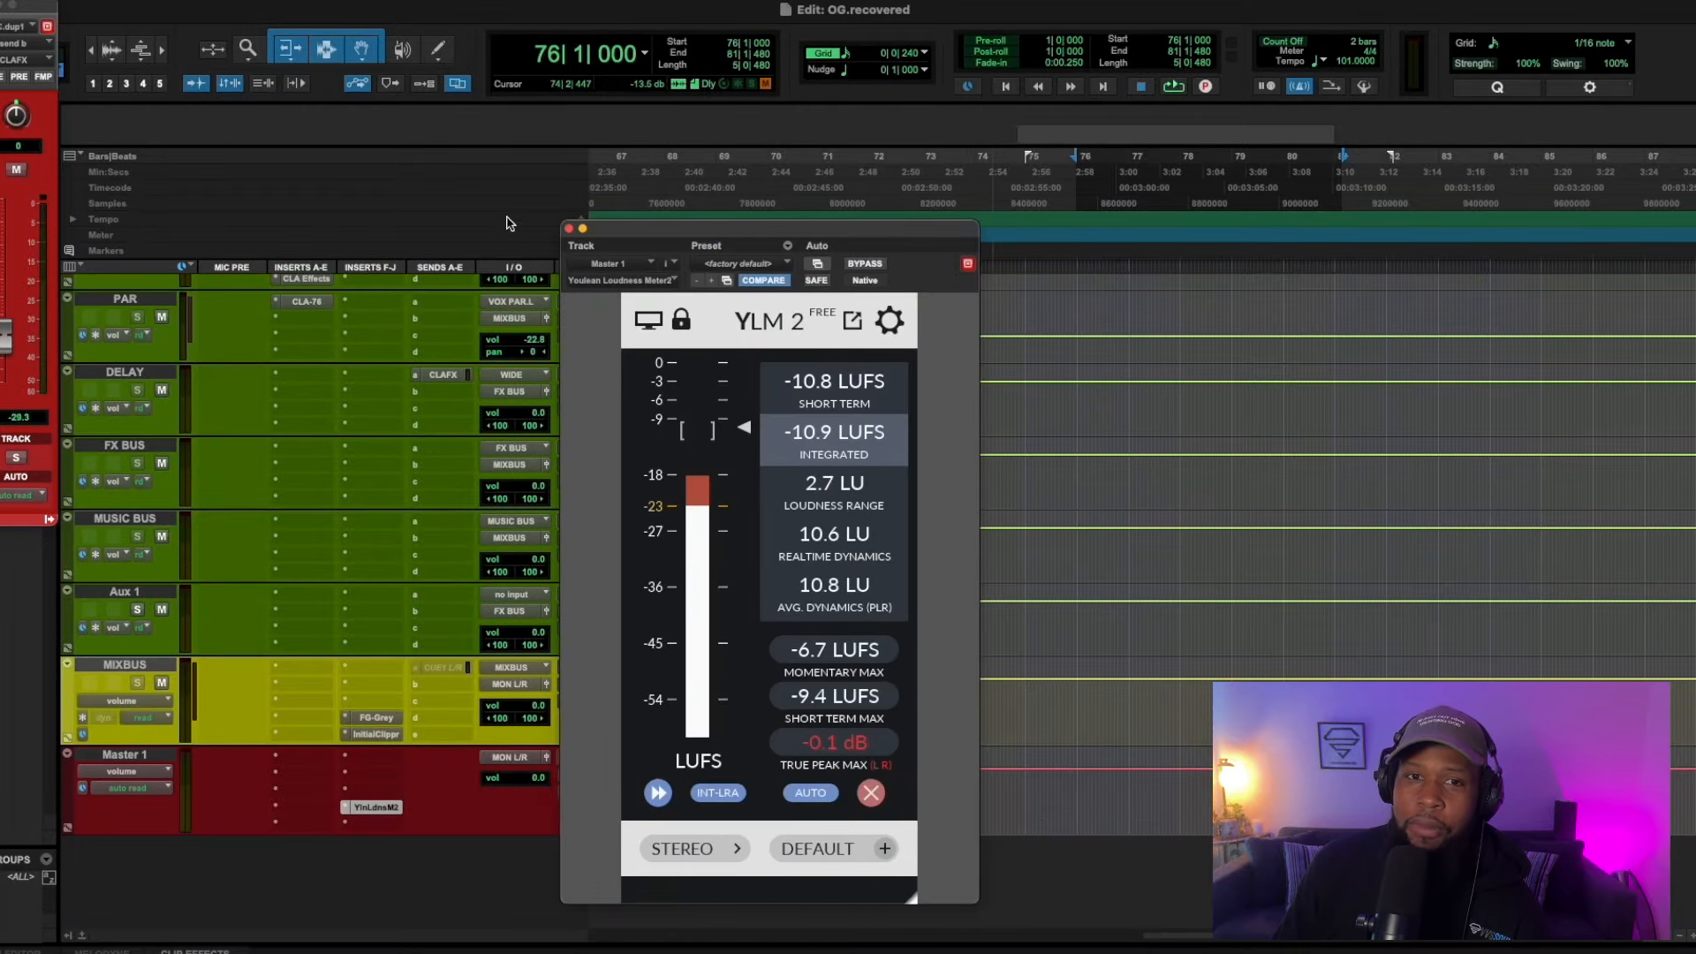
left_click(566, 229)
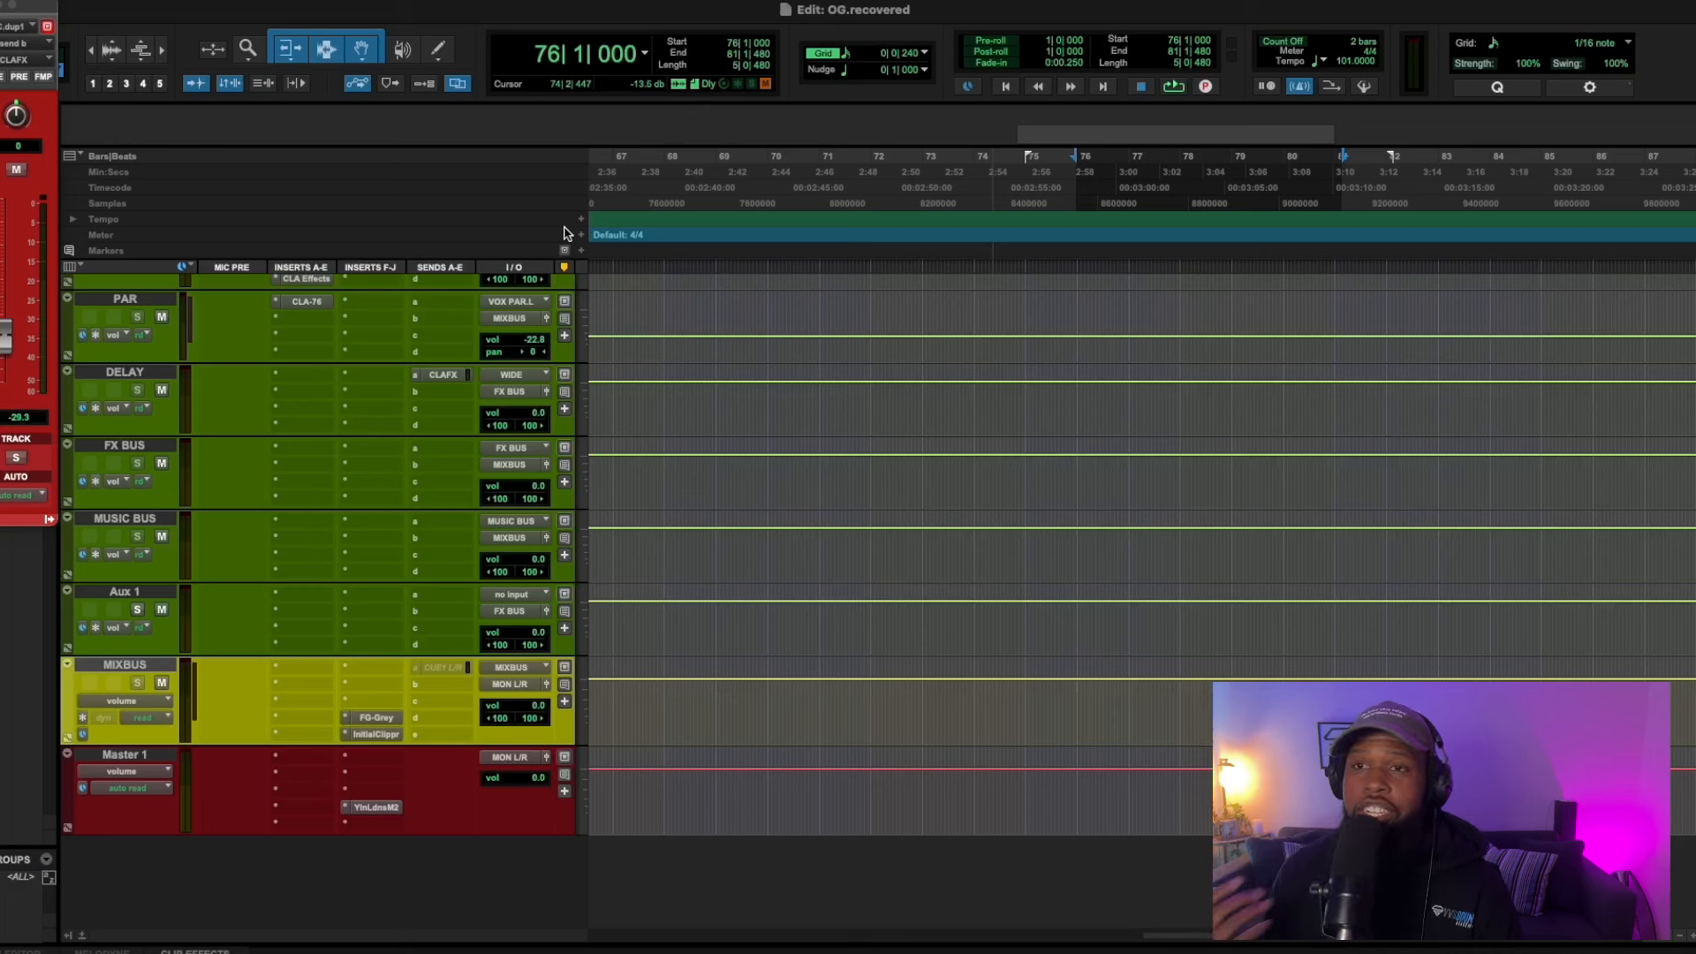